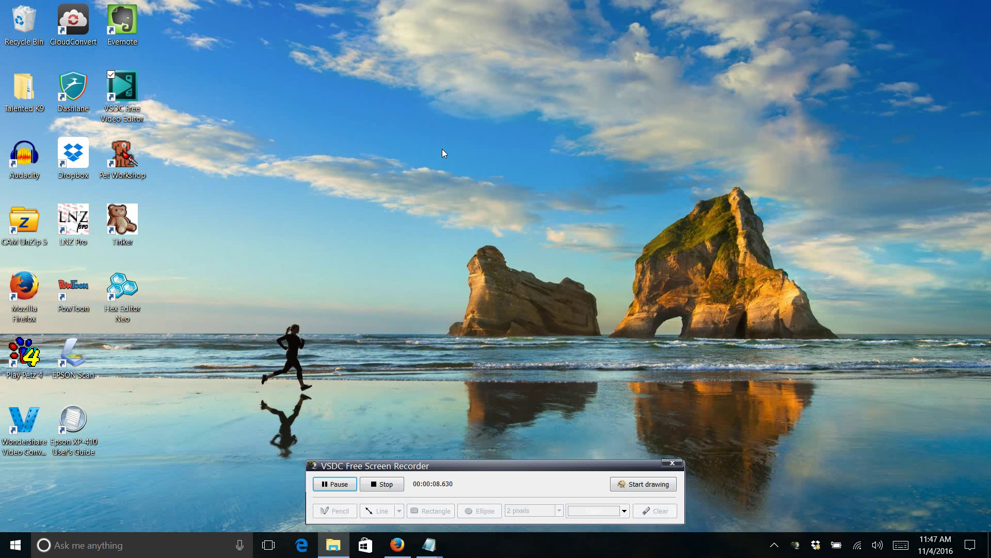
- Launch Pet Workshop from its desktop shortcut
double_click(124, 162)
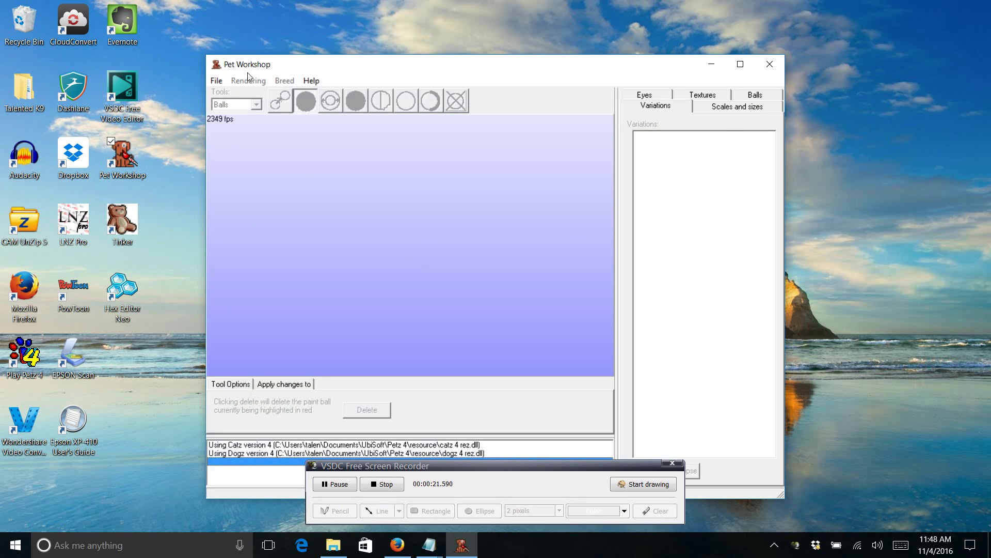
- Cancel the breed-file open dialog and bring up File Explorer on the PetzPix folder
left_click(216, 81)
left_click(208, 95)
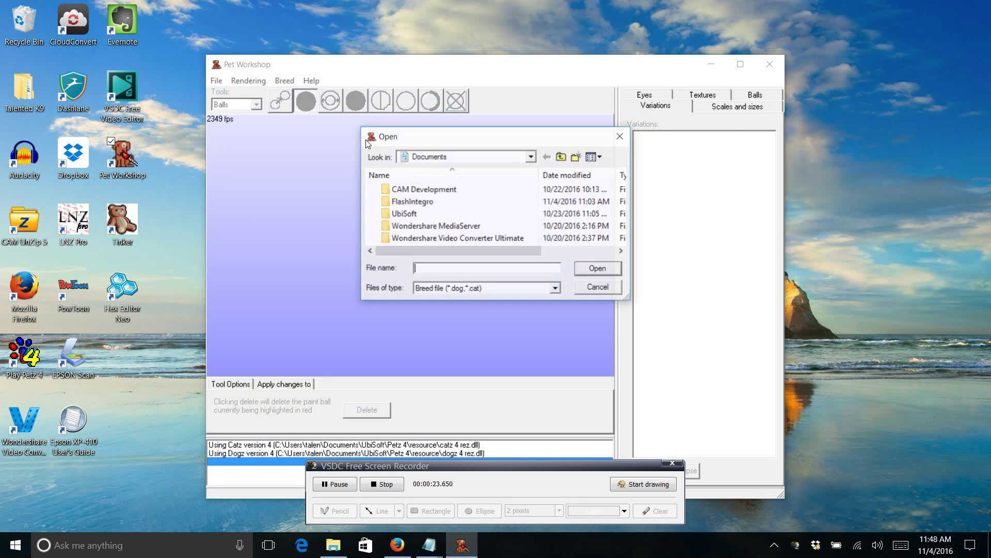
left_click(613, 287)
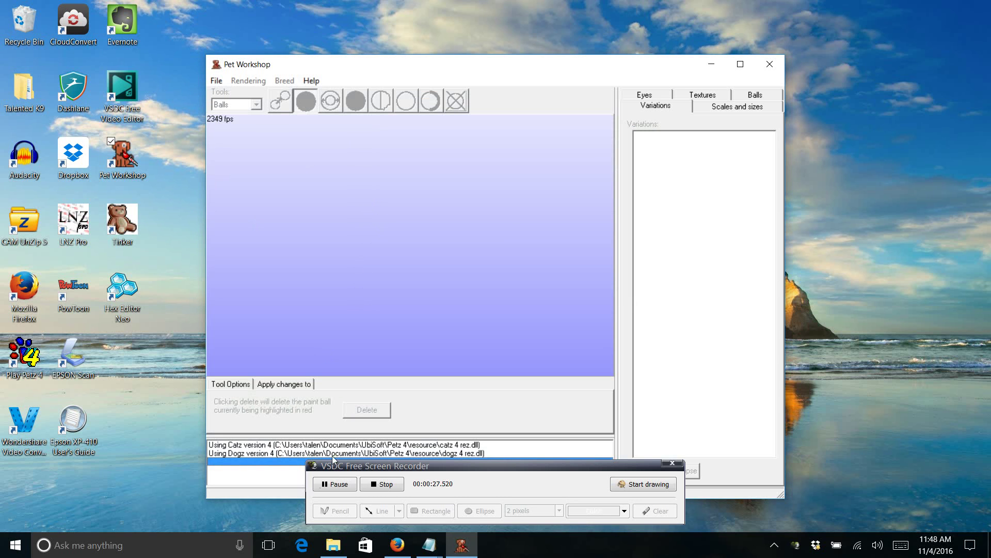
left_click(334, 545)
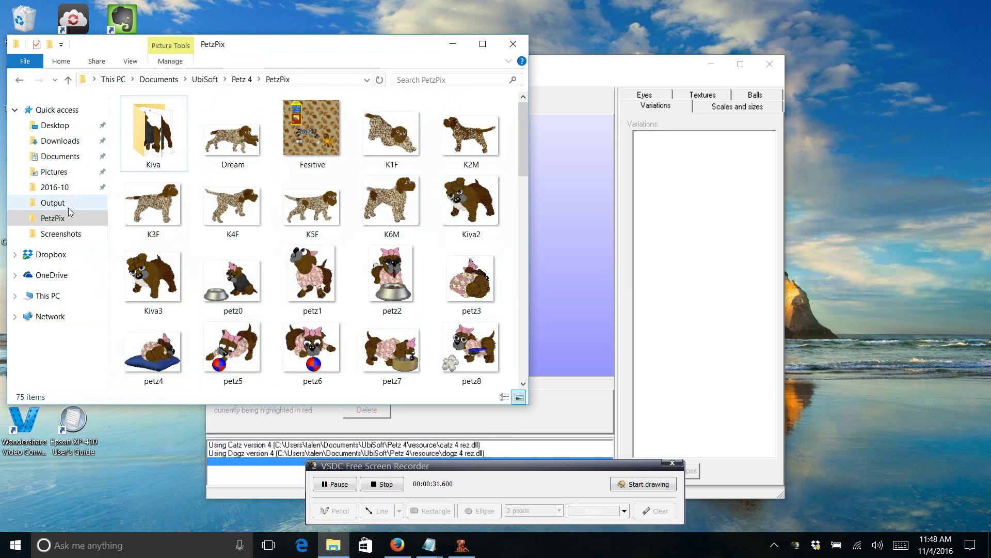
- Browse to Documents\UbiSoft\Petz 4\Resource\Dogz in File Explorer
left_click(58, 156)
double_click(150, 148)
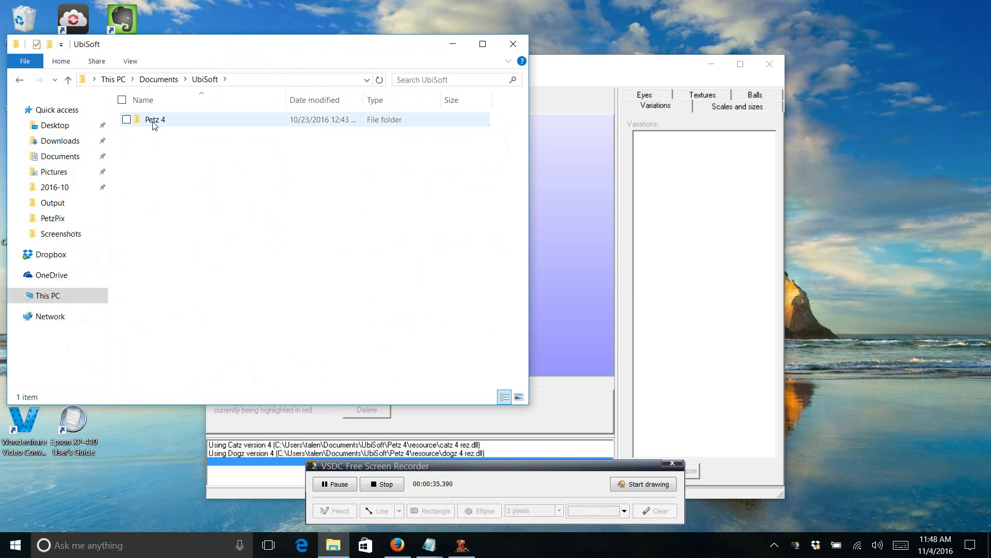
double_click(153, 122)
double_click(171, 168)
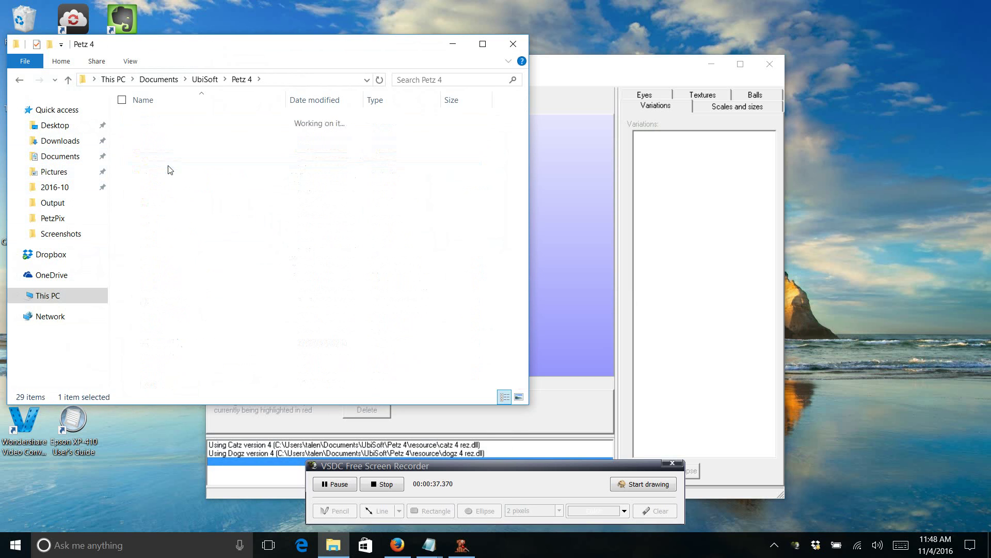
double_click(165, 161)
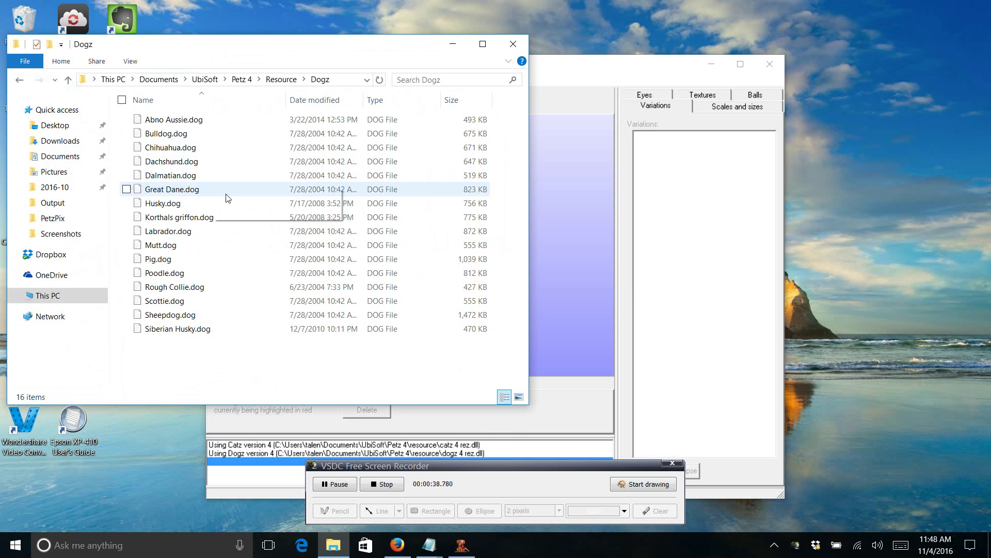
- Create a new folder named 'Originals' inside the Dogz folder
right_click(190, 375)
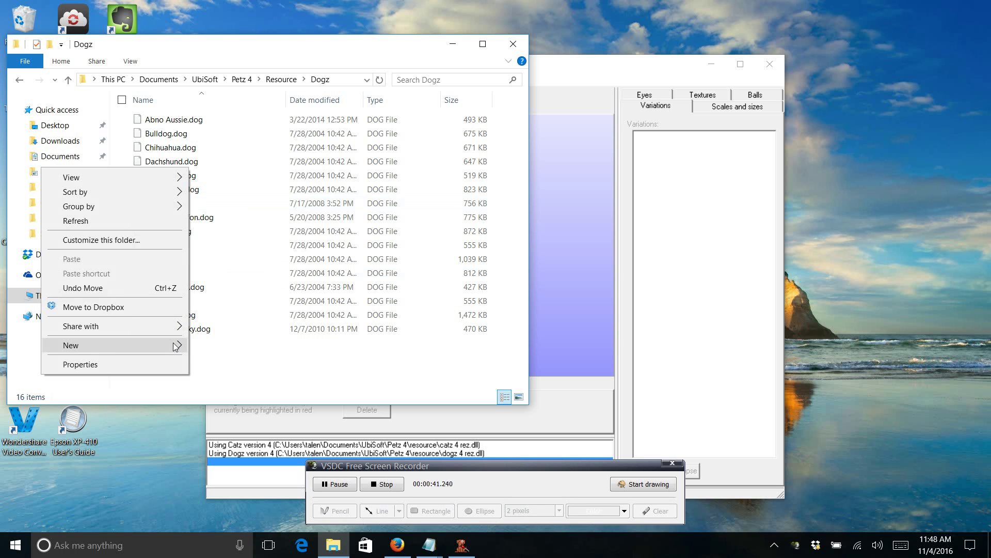
mouse_move(175, 345)
left_click(241, 136)
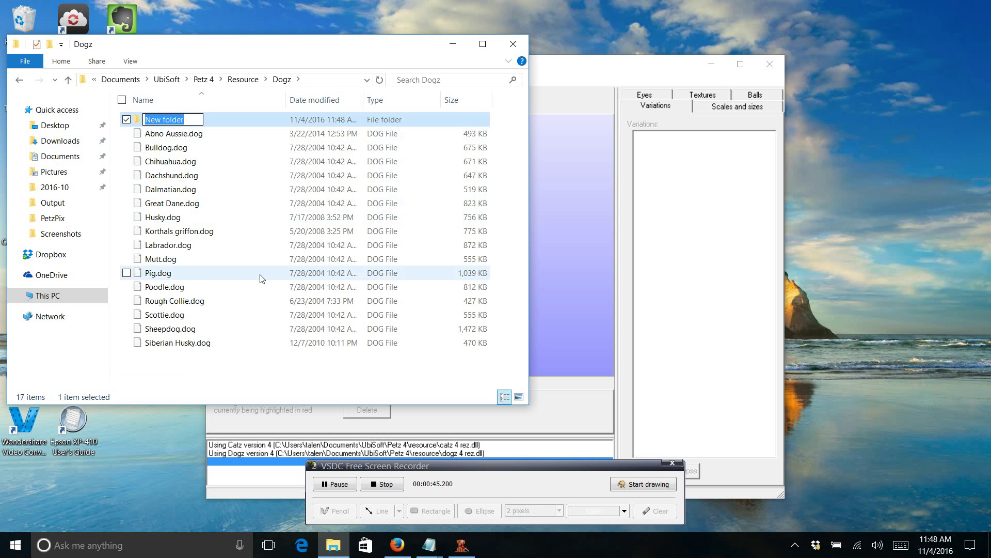
type("Backu")
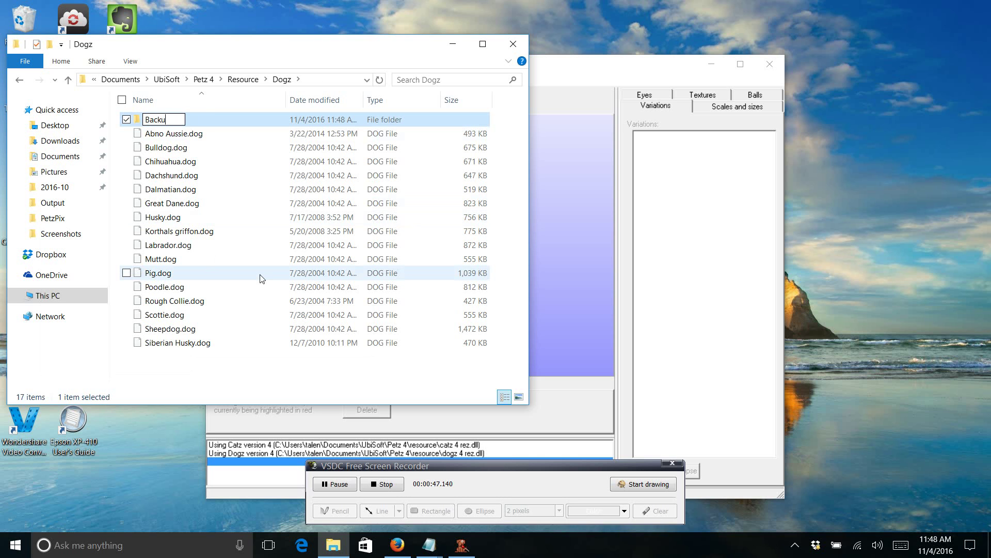
key("BackSpace")
key("BackSpace")
key("BackSpace")
key("BackSpace")
key("BackSpace")
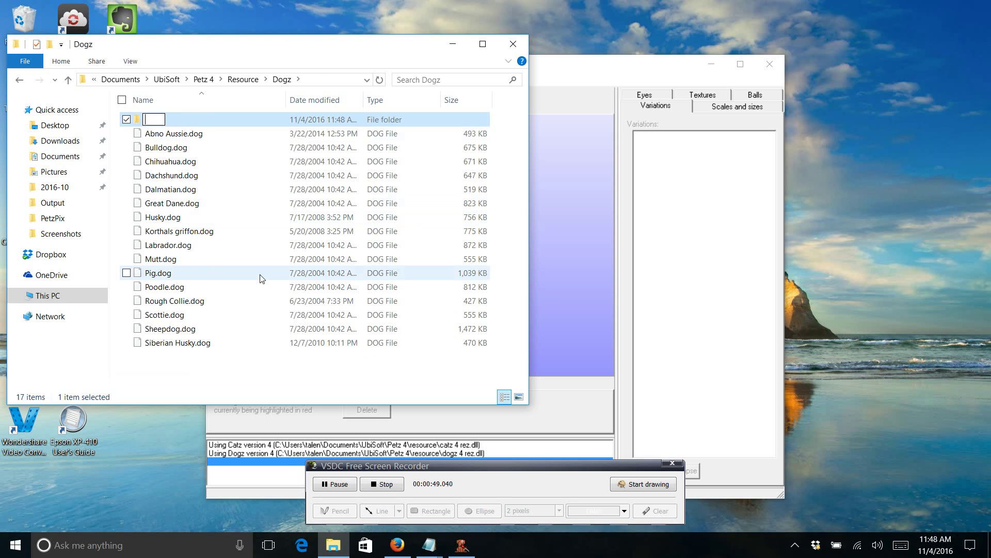
type("Or")
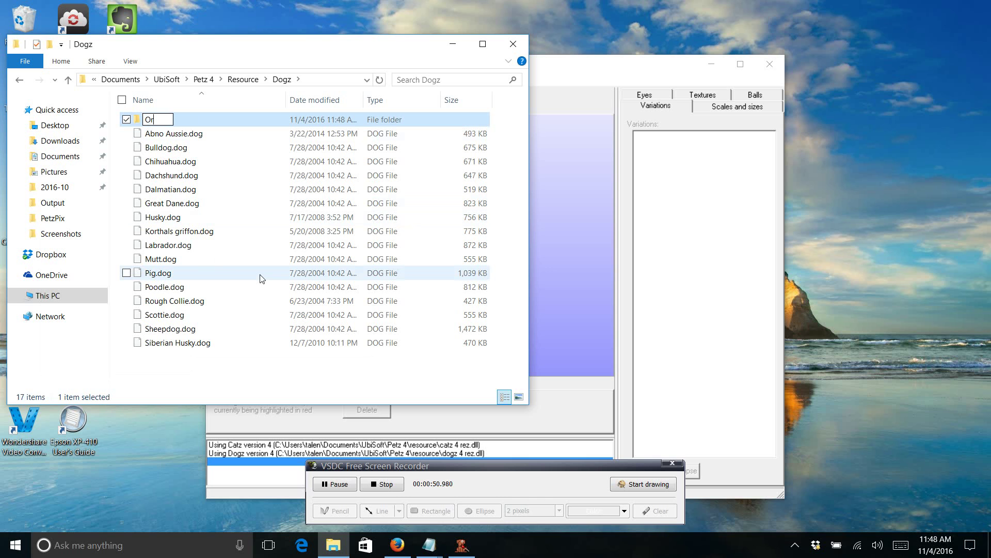
type("i")
key("BackSpace")
type("ginals")
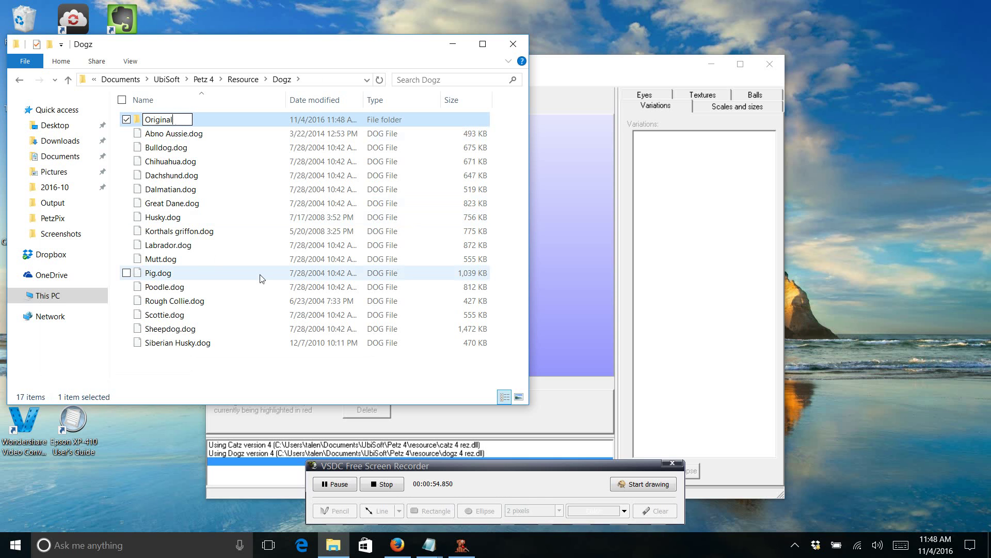
left_click(198, 371)
- Copy all 16 .dog breed files into Originals, return to Dogz and minimise Explorer
left_click_drag(212, 373, 161, 120)
double_click(160, 121)
right_click(176, 169)
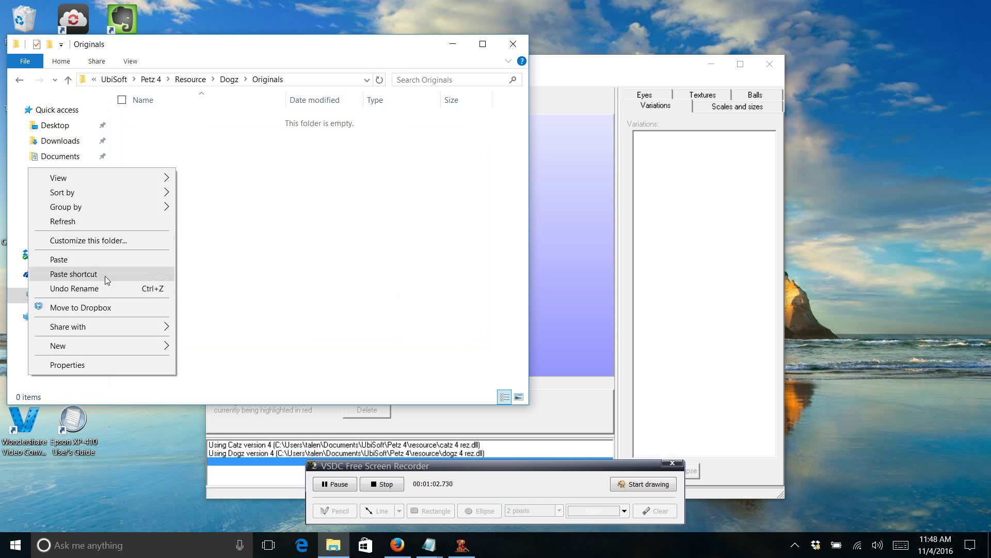
left_click(91, 258)
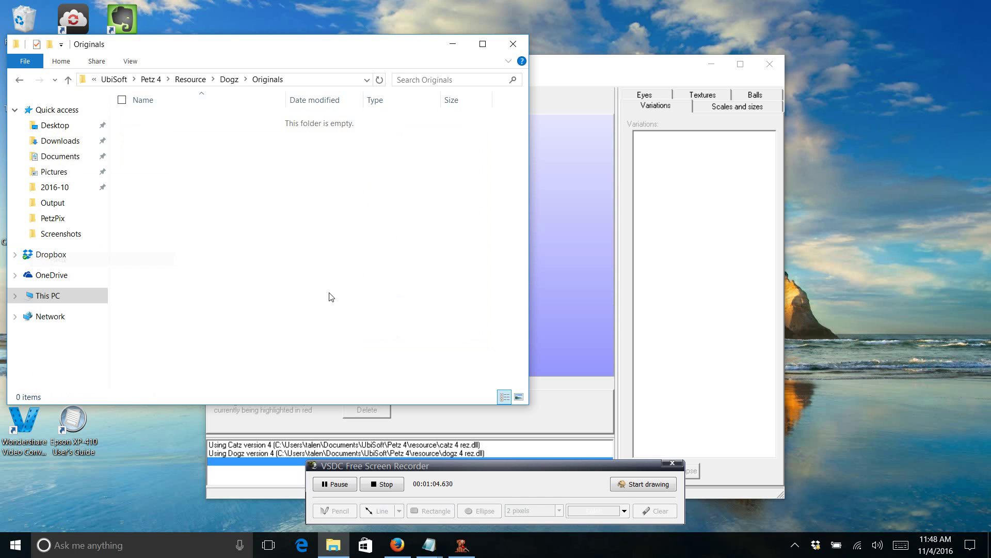
left_click(285, 368)
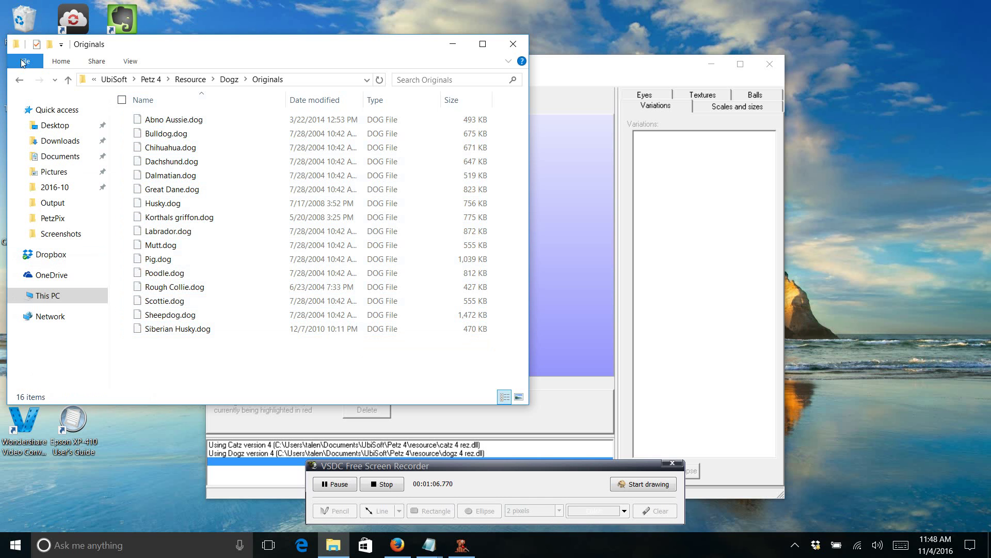
left_click(20, 80)
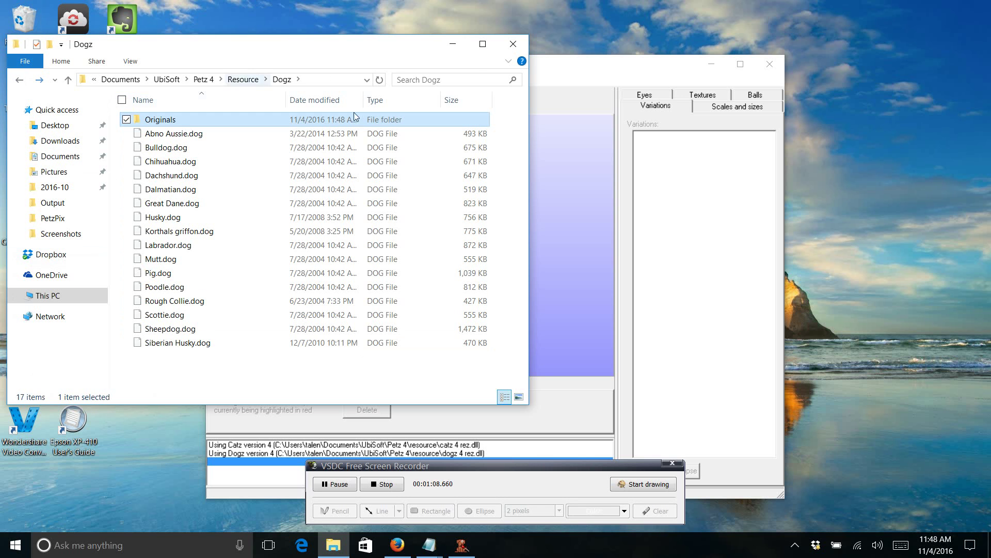
left_click(453, 45)
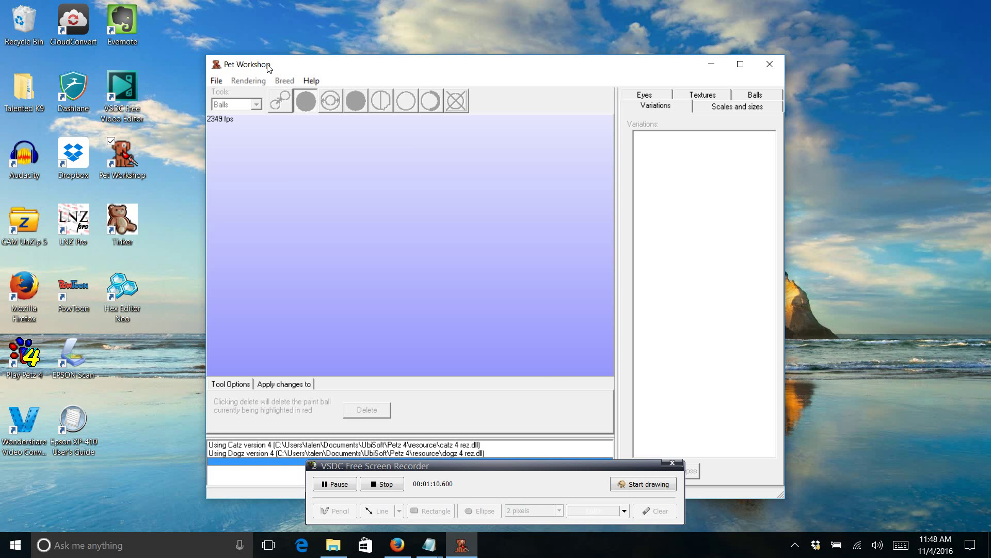
- Browse the Open dialog to UbiSoft\Petz 4\Resource\Dogz
left_click(217, 81)
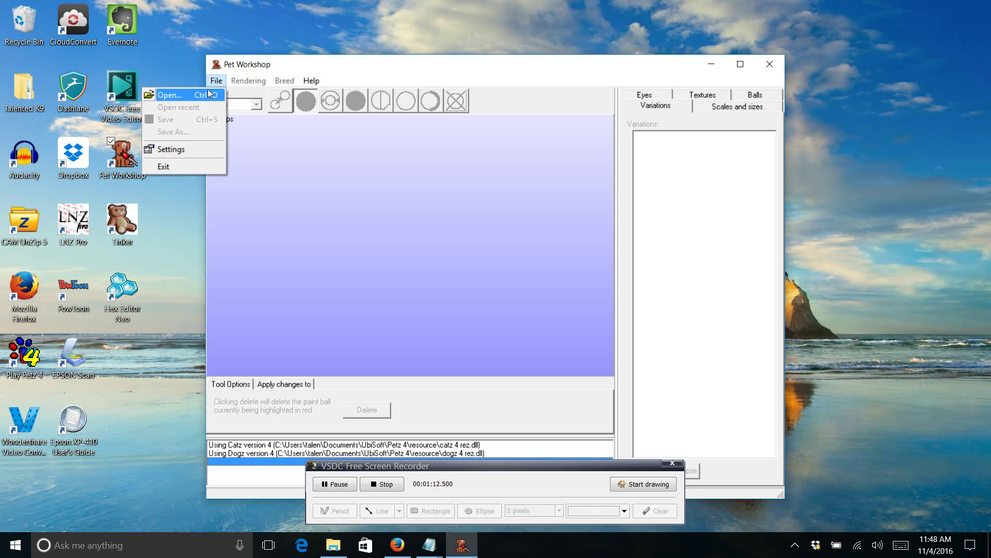
left_click(204, 94)
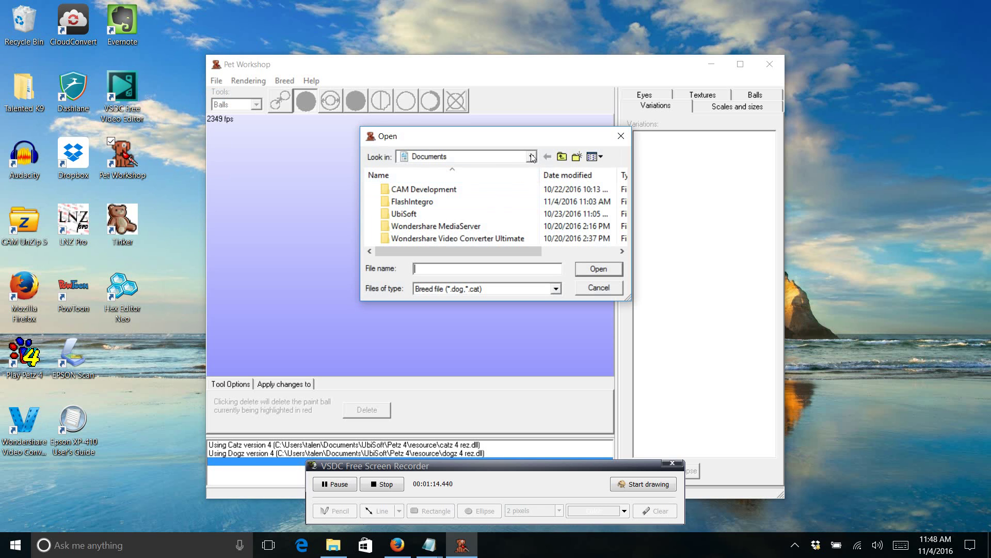
double_click(426, 214)
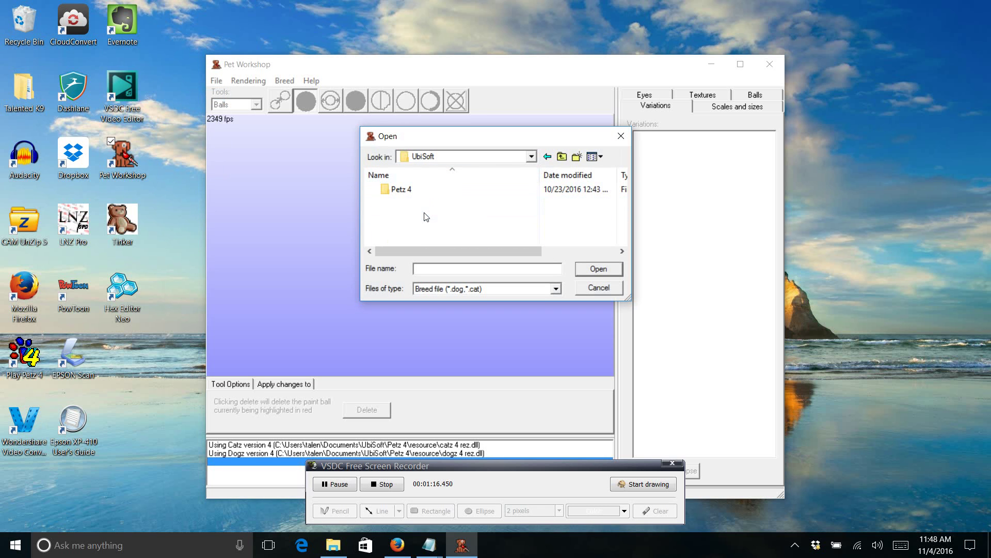
double_click(413, 190)
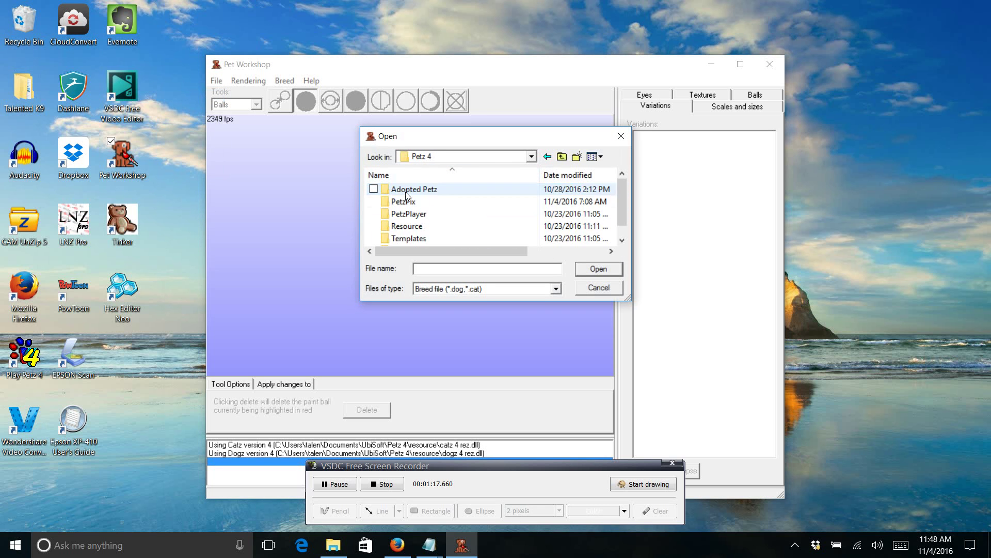
double_click(407, 228)
double_click(401, 227)
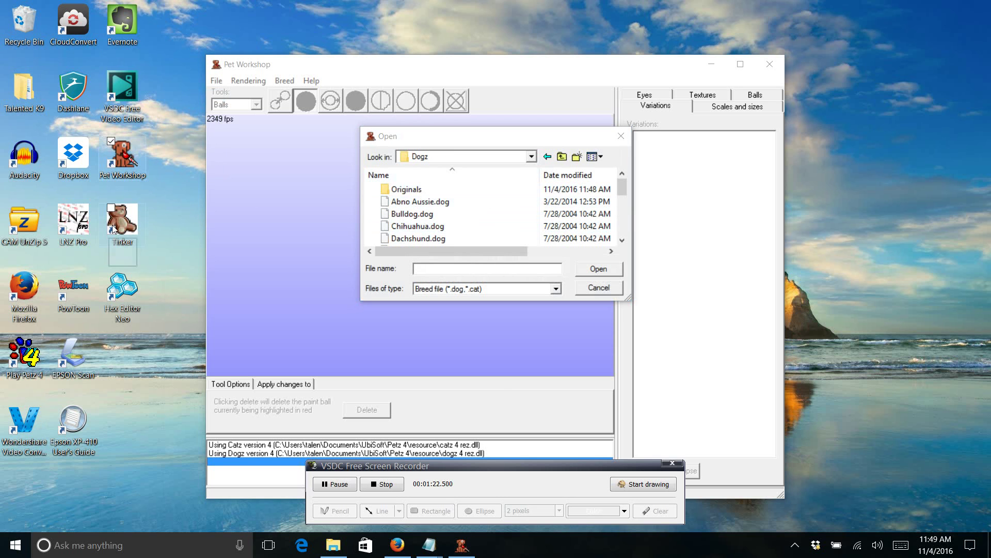
right_click(158, 243)
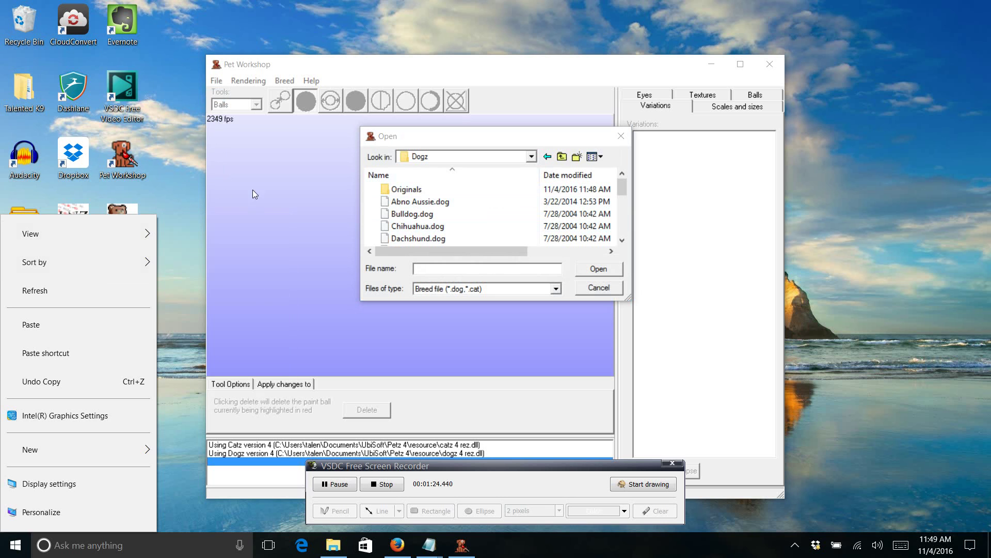
left_click(494, 71)
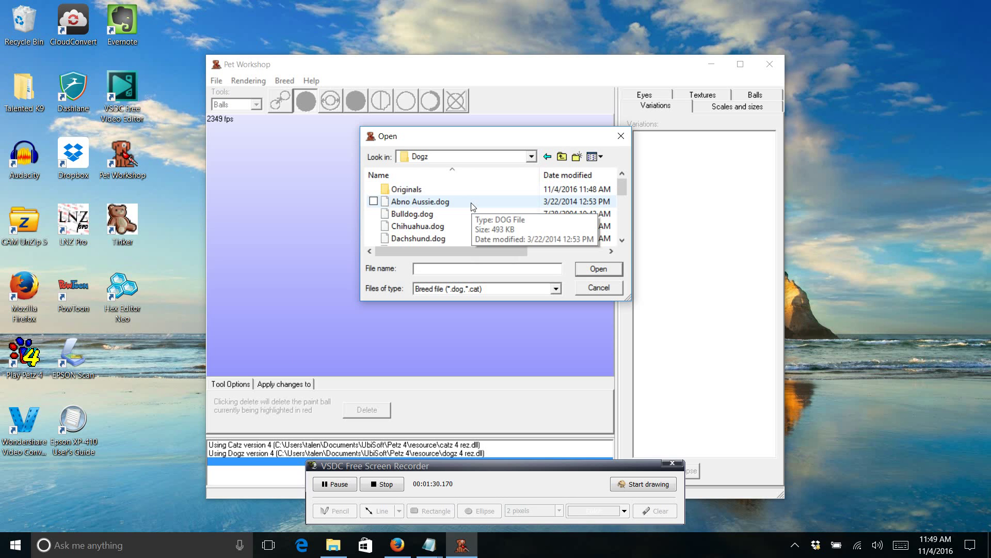
- Scroll down to Siberian Husky.dog and load it
scroll(471, 207, "down", 1)
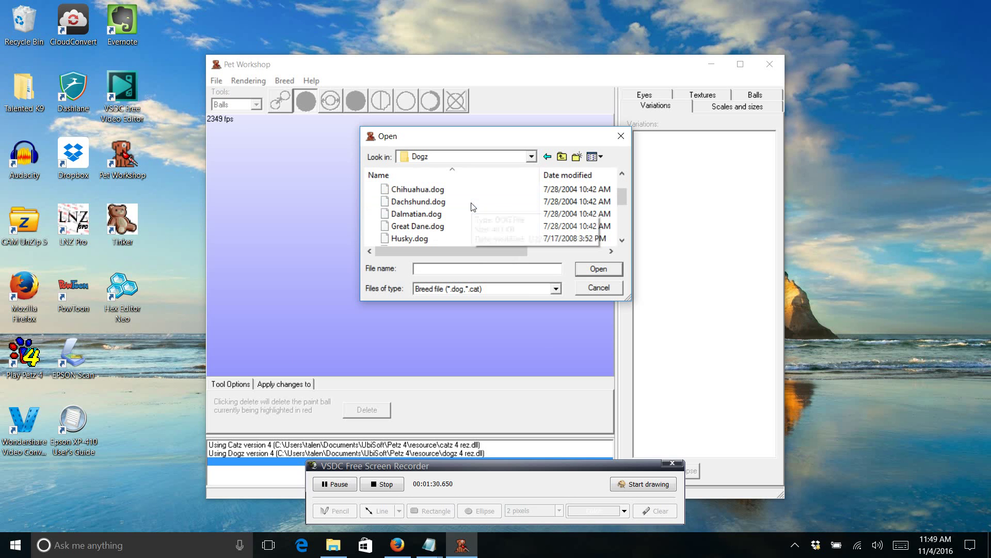
left_click(327, 486)
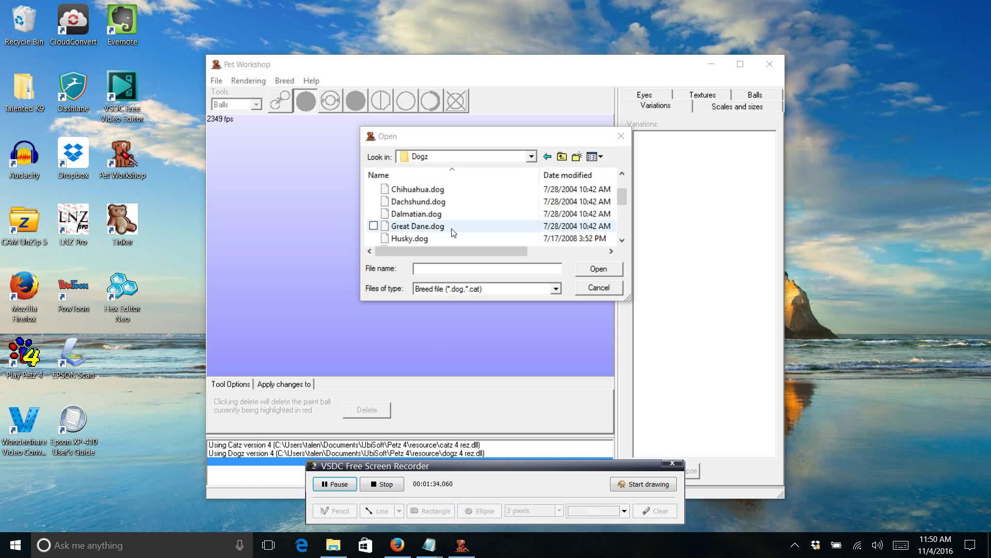
scroll(426, 236, "down", 1)
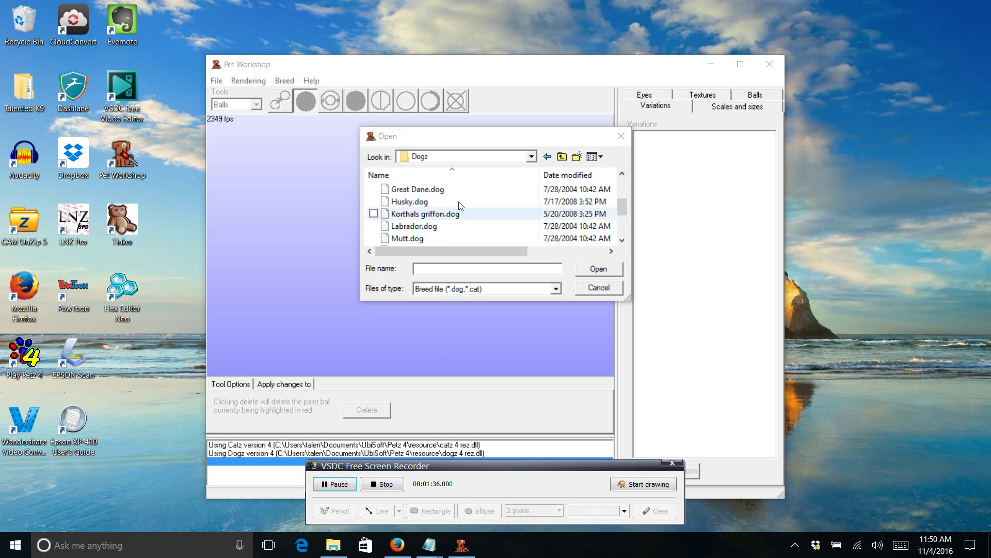
scroll(434, 206, "down", 1)
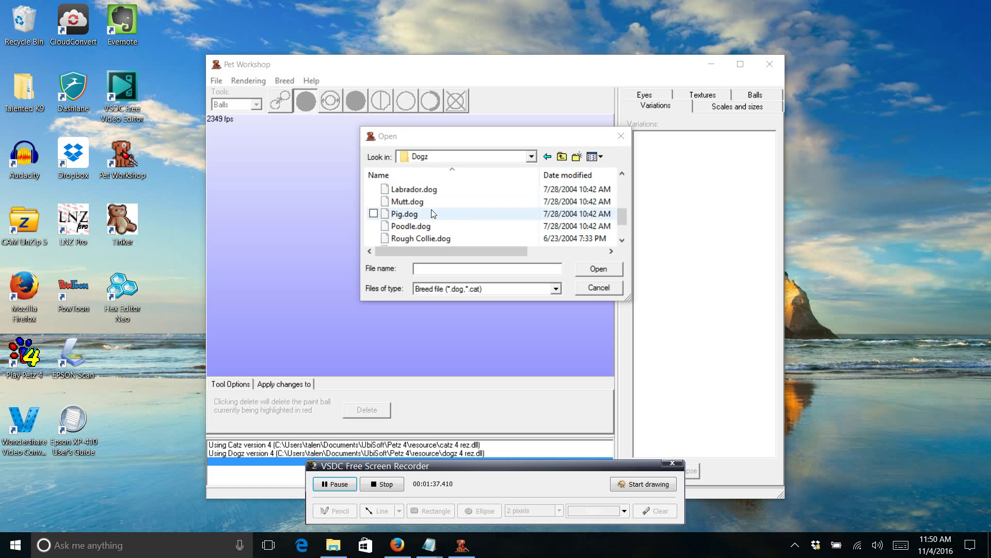
scroll(447, 237, "down", 1)
left_click(447, 238)
left_click(596, 268)
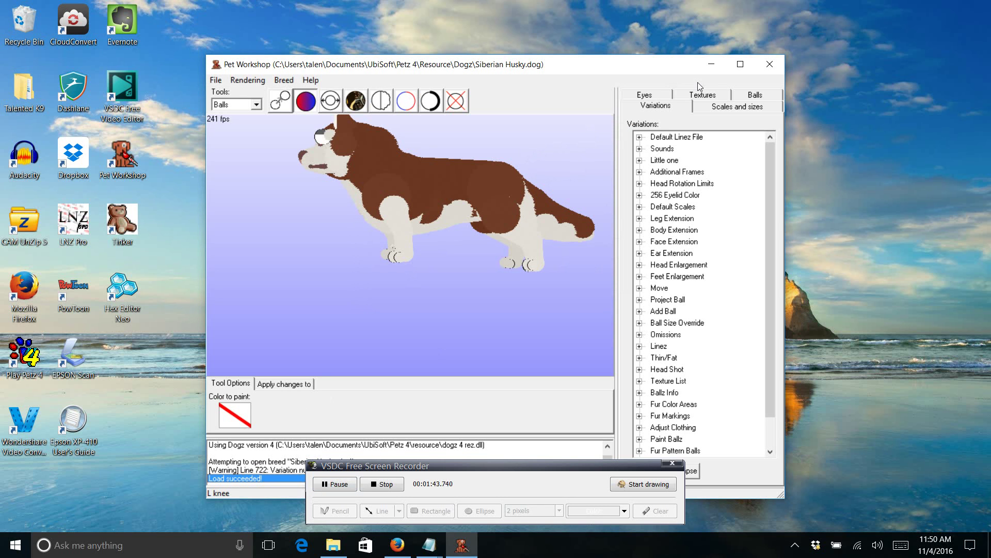
left_click(648, 109)
scroll(741, 368, "down", 1)
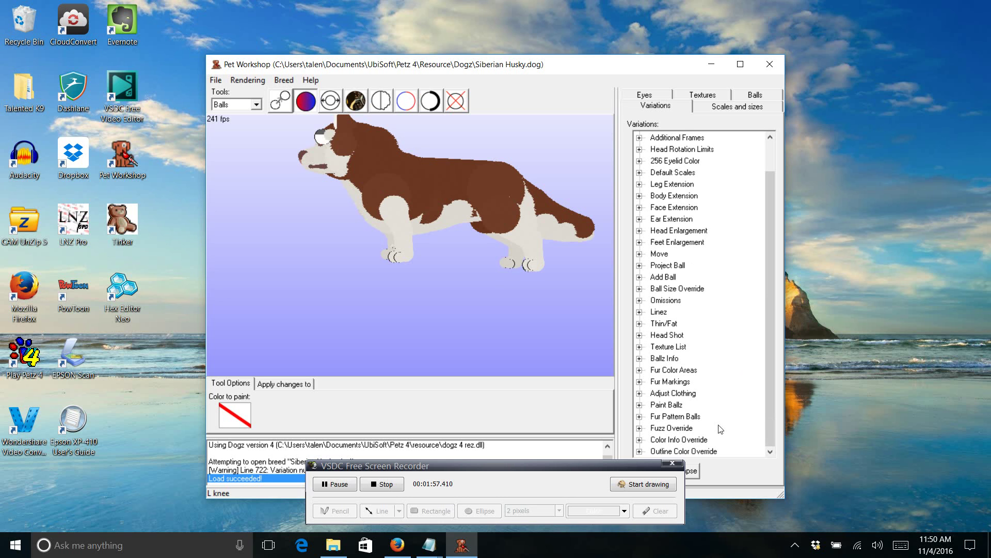
left_click(639, 440)
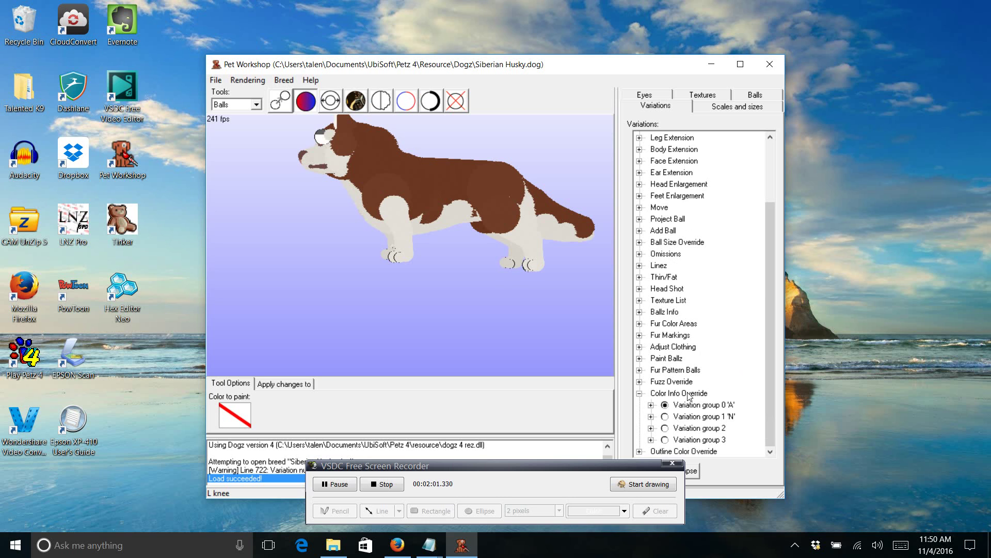
- Expand Variation group 0 'A' and browse its colour entries from grey [1] to Yellow [58]
left_click(651, 405)
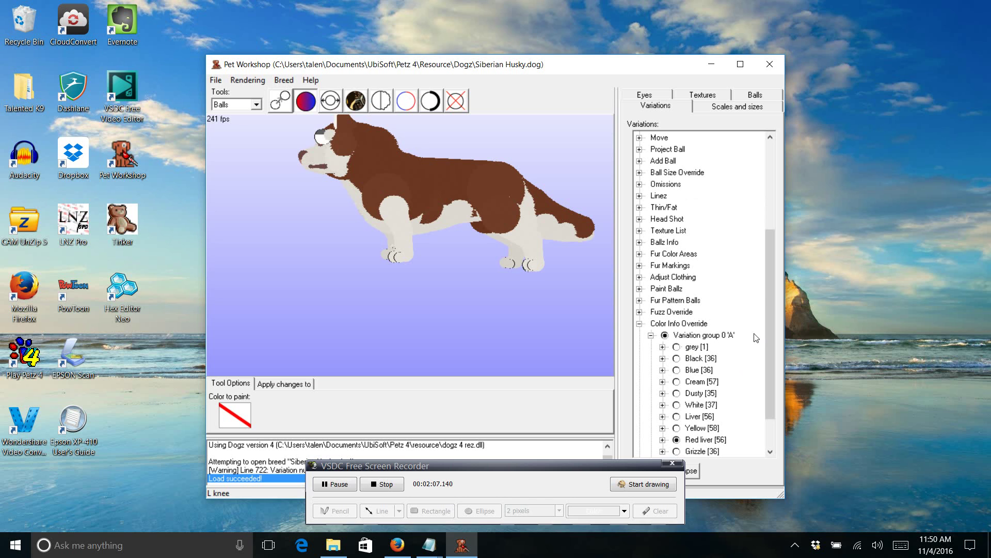
left_click(690, 350)
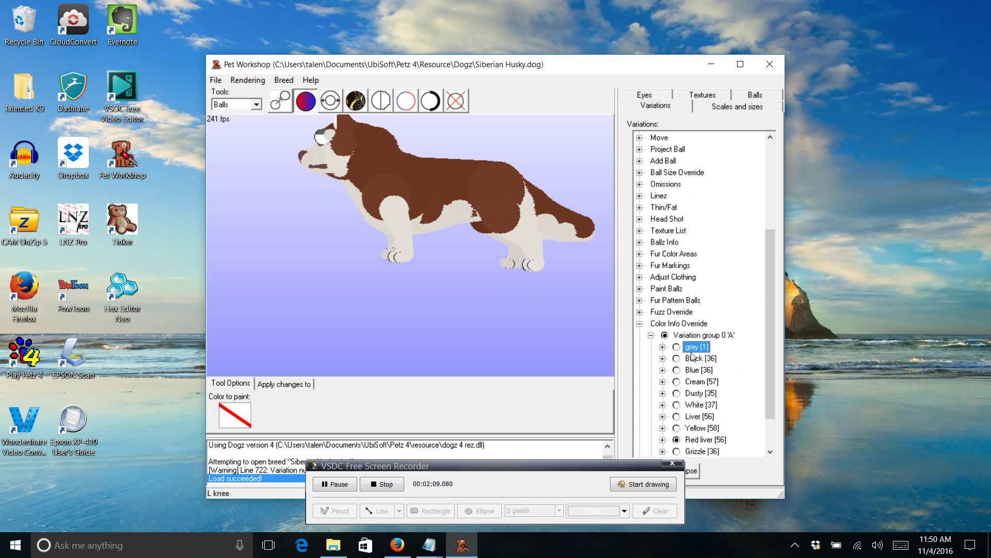
left_click(695, 360)
left_click(689, 371)
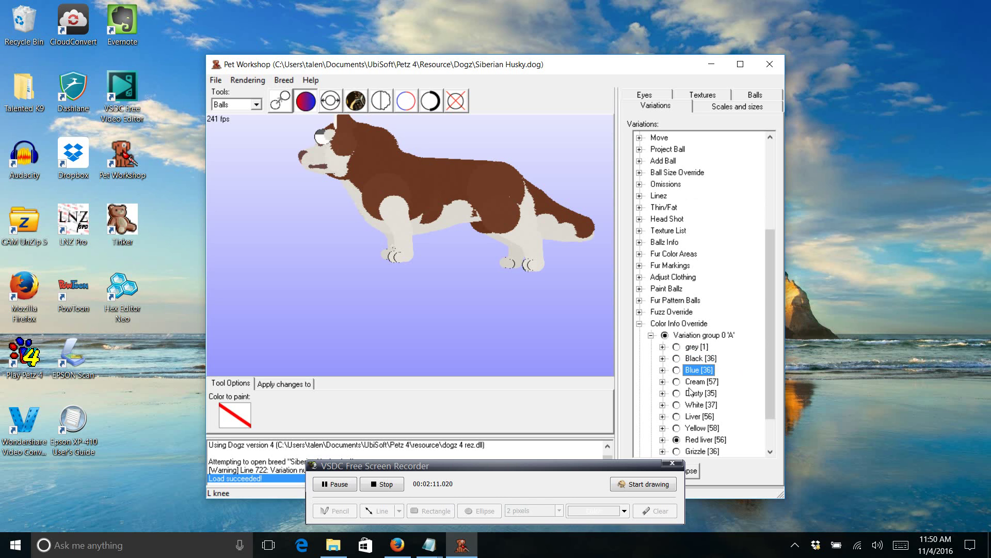
left_click(691, 393)
left_click(698, 428)
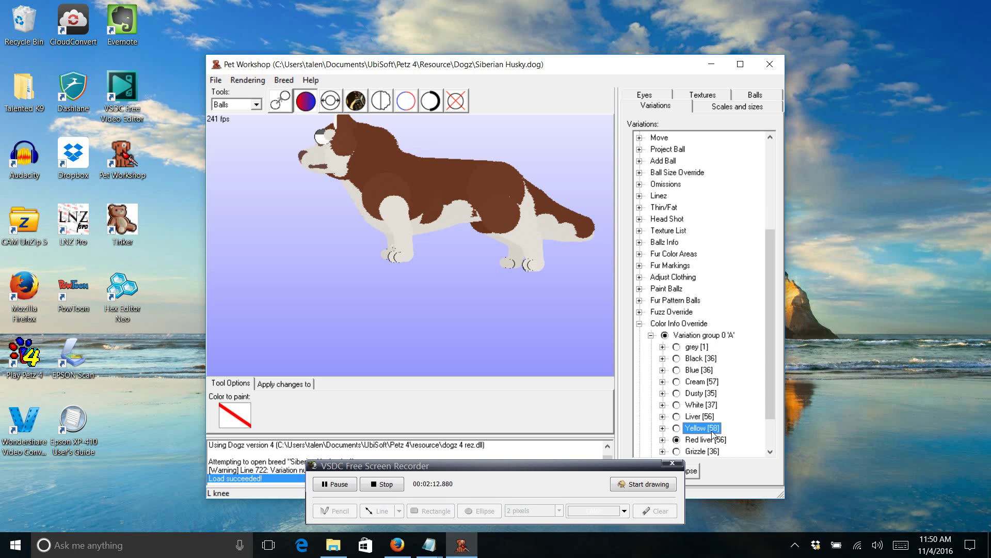
- Try grey, Blue, Cream and Dusty fur, then settle on Black [36]
left_click(677, 347)
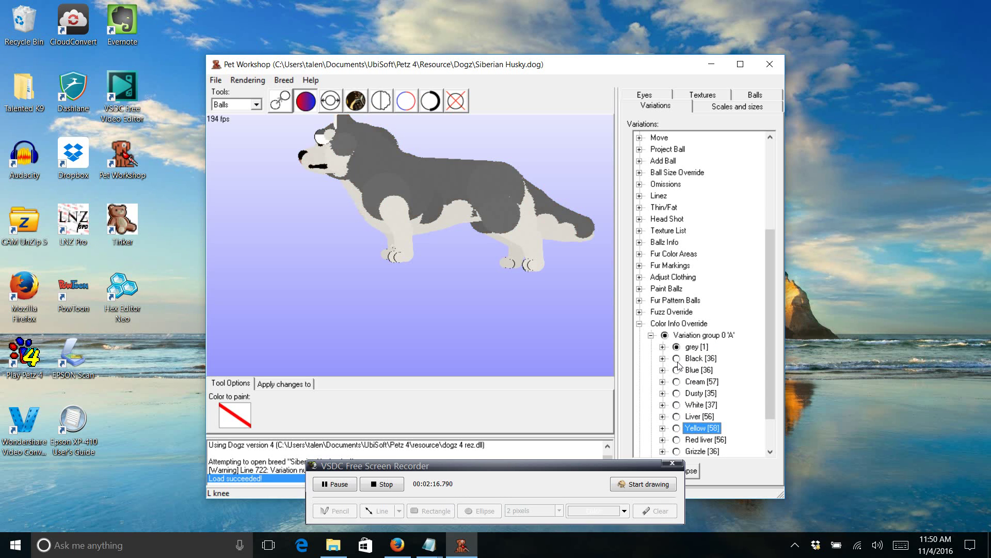
left_click(676, 359)
left_click(677, 347)
left_click(678, 346)
key("Down")
key("Down")
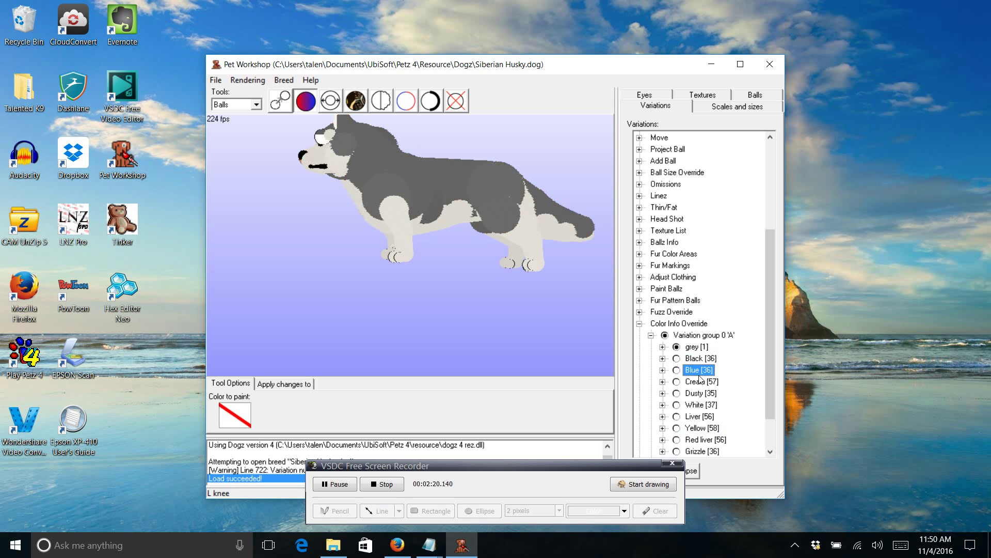
left_click(677, 359)
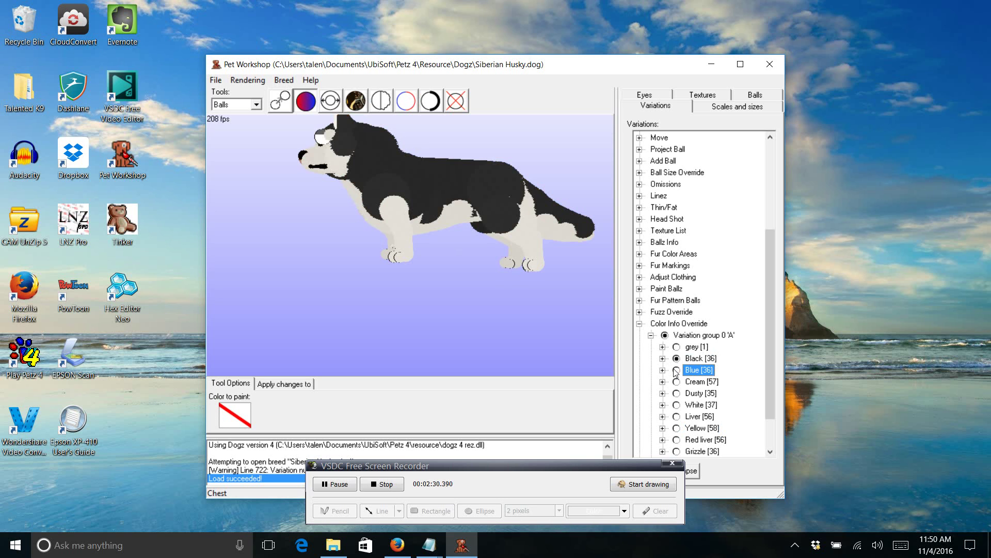
left_click(677, 371)
left_click(676, 382)
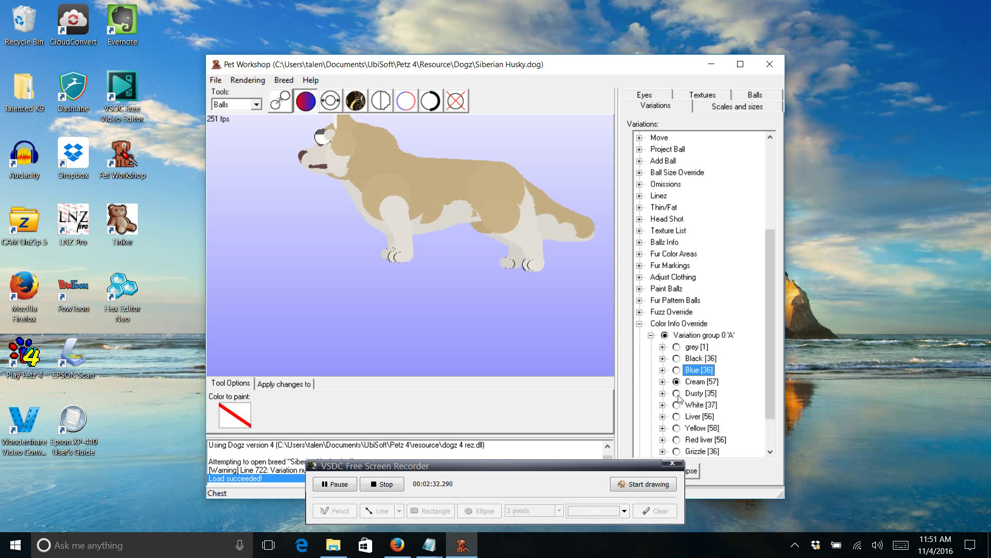
left_click(677, 394)
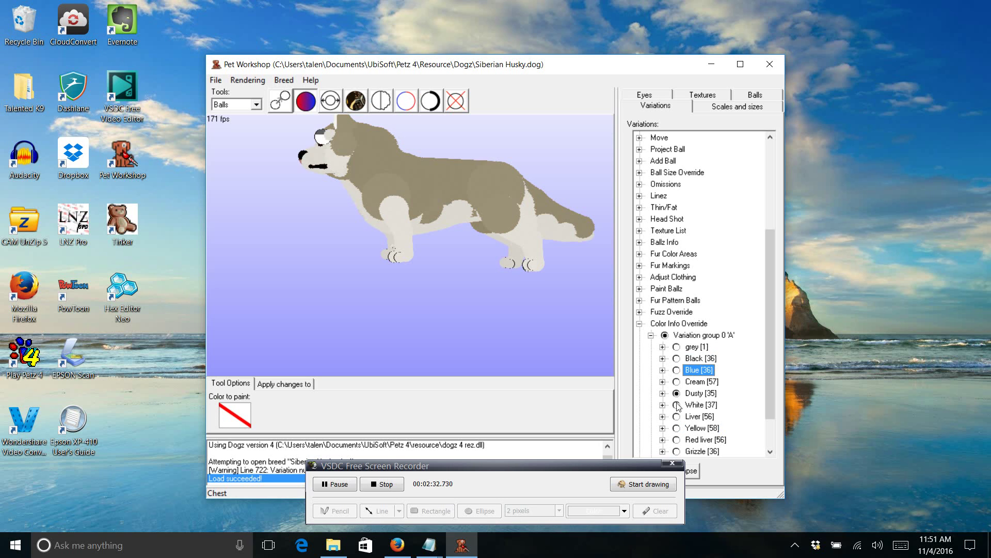
left_click(678, 359)
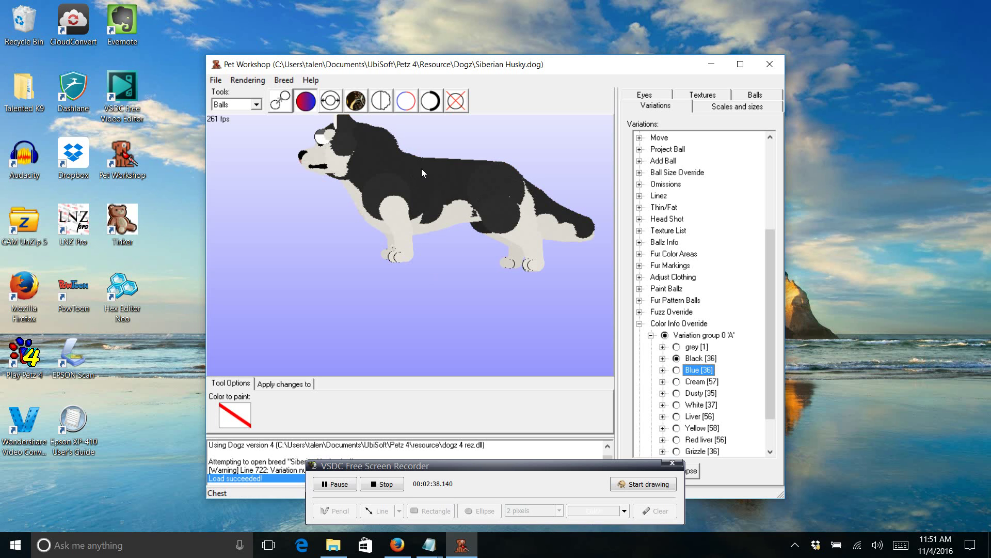
- Collapse group 0 'A' and switch Variation group 1 'N' to Variation 5
left_click(652, 335)
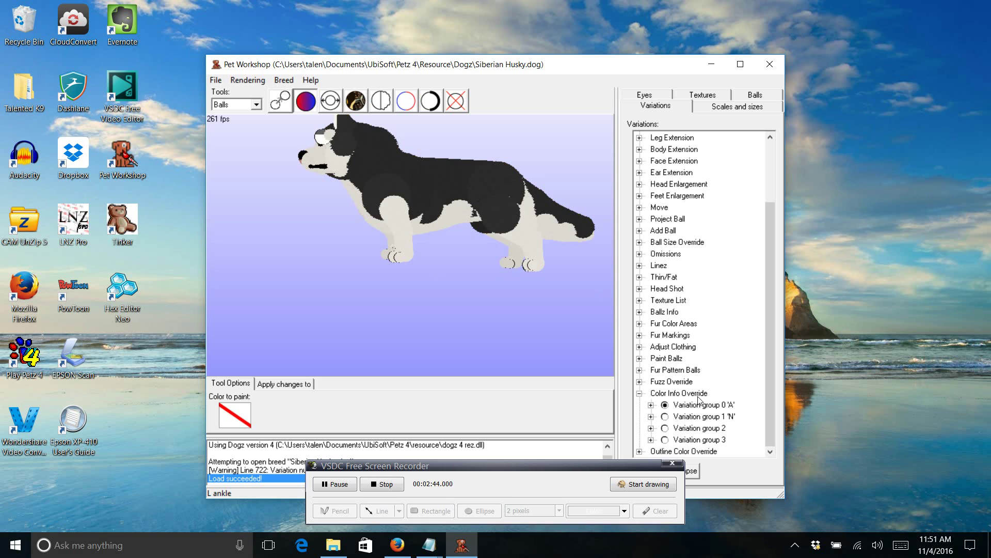
left_click(651, 416)
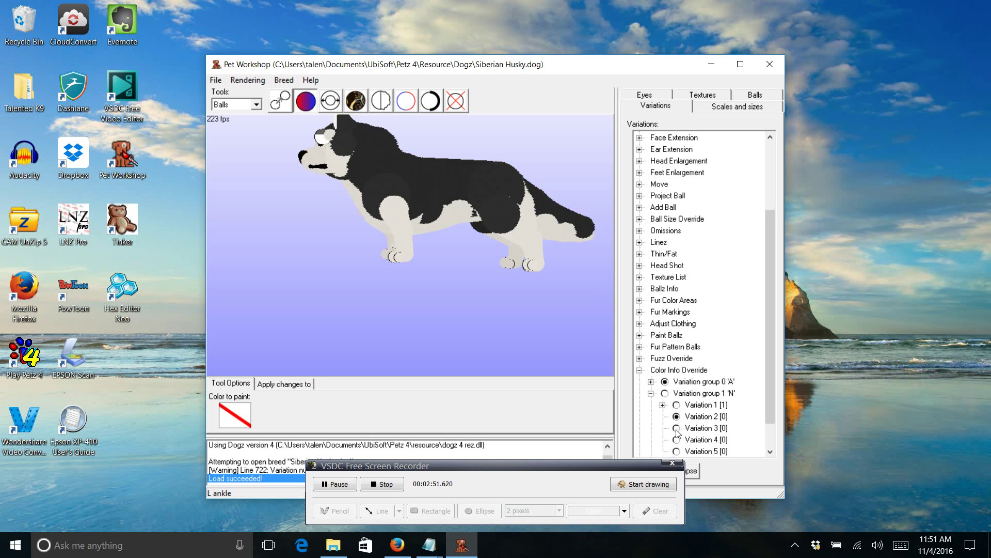
left_click(677, 429)
left_click(651, 394)
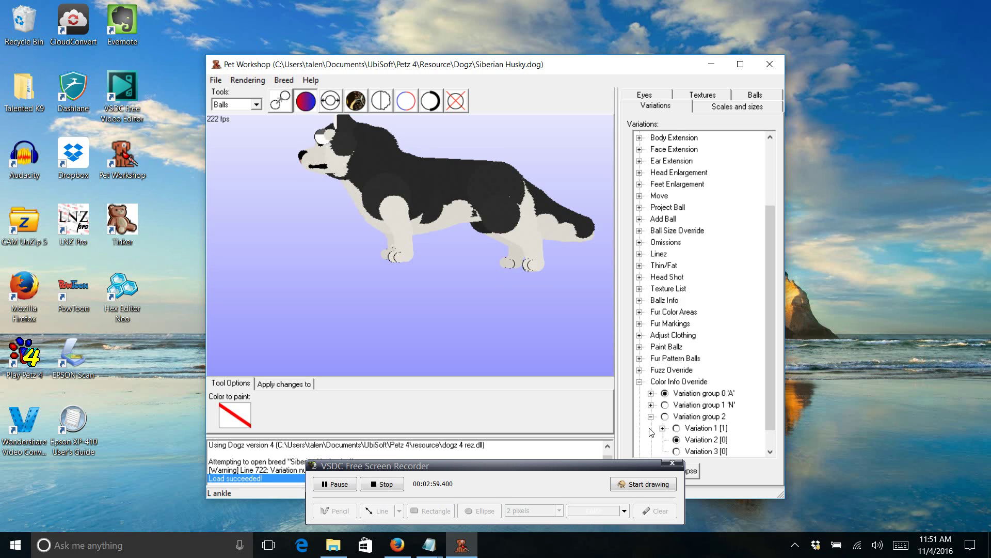
left_click(677, 428)
scroll(679, 430, "down", 1)
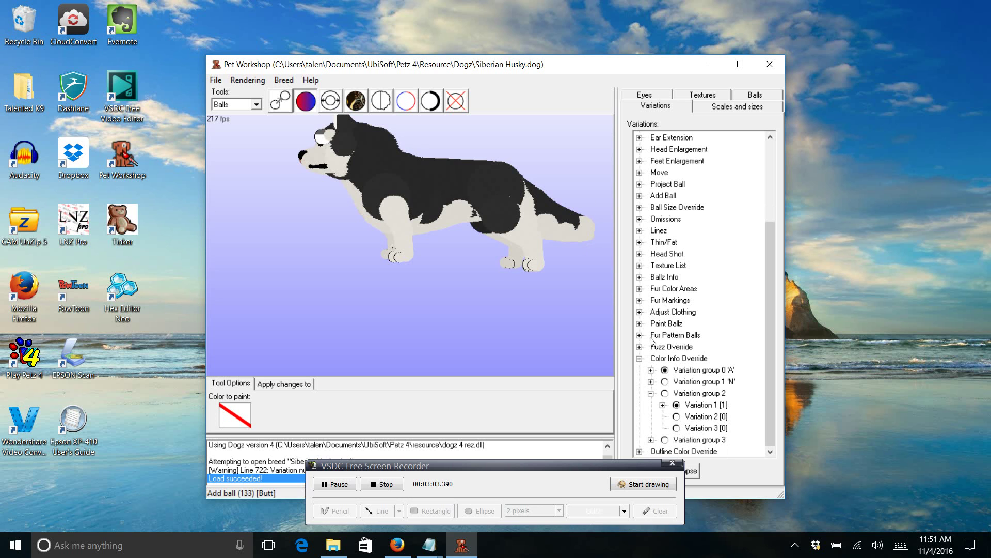
left_click(676, 417)
left_click(676, 428)
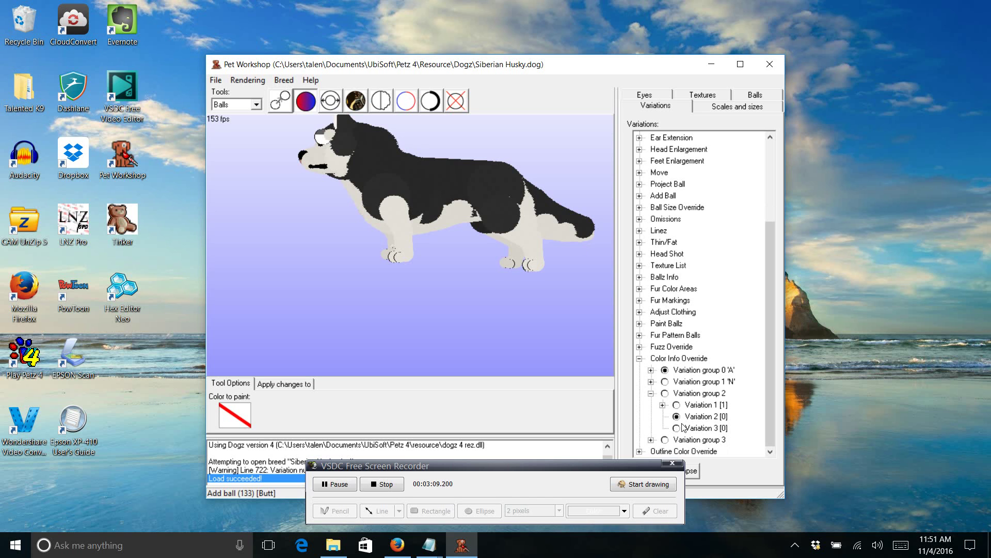
left_click(678, 416)
left_click(651, 393)
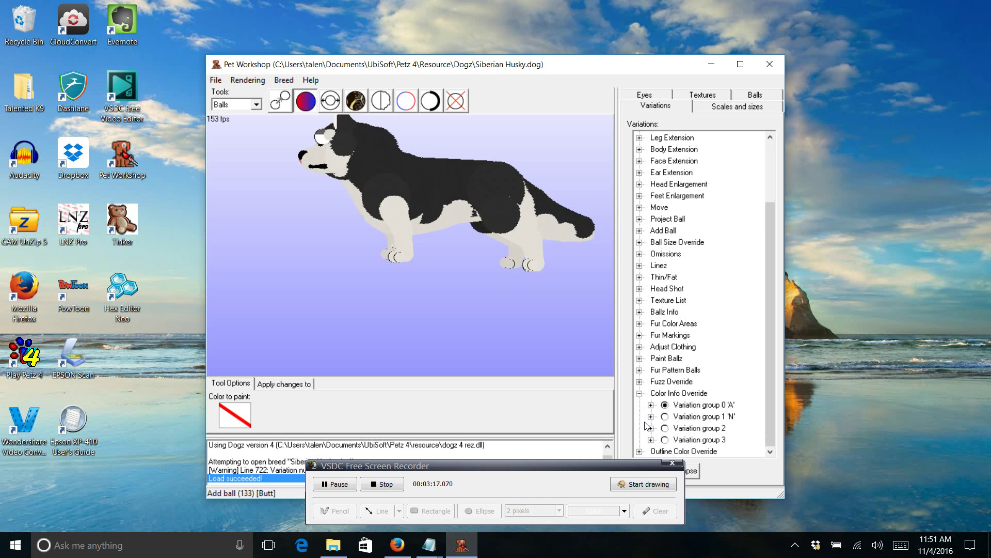
- Compare Variation 1 and 2 on Variation group 3's muzzle, keeping Variation 2
left_click(342, 482)
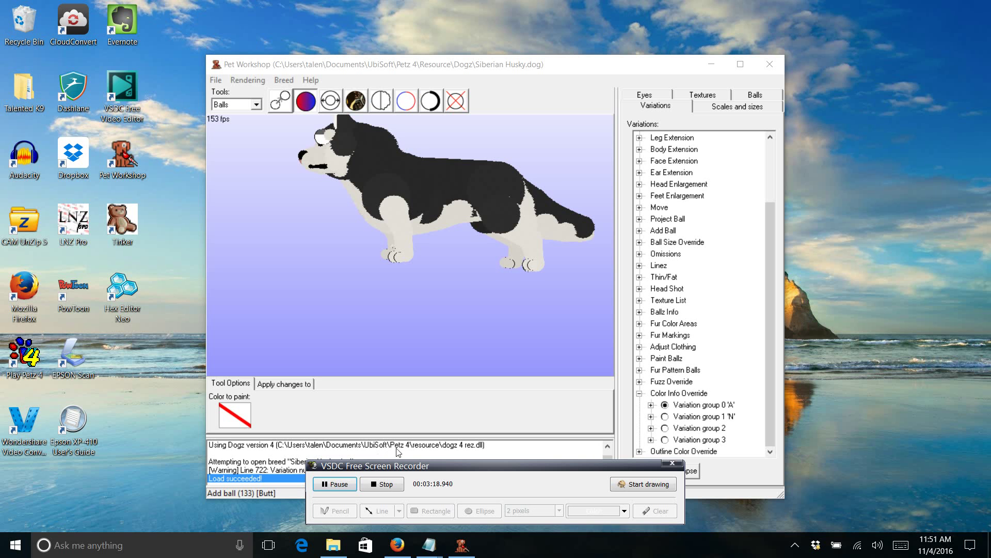
left_click(651, 439)
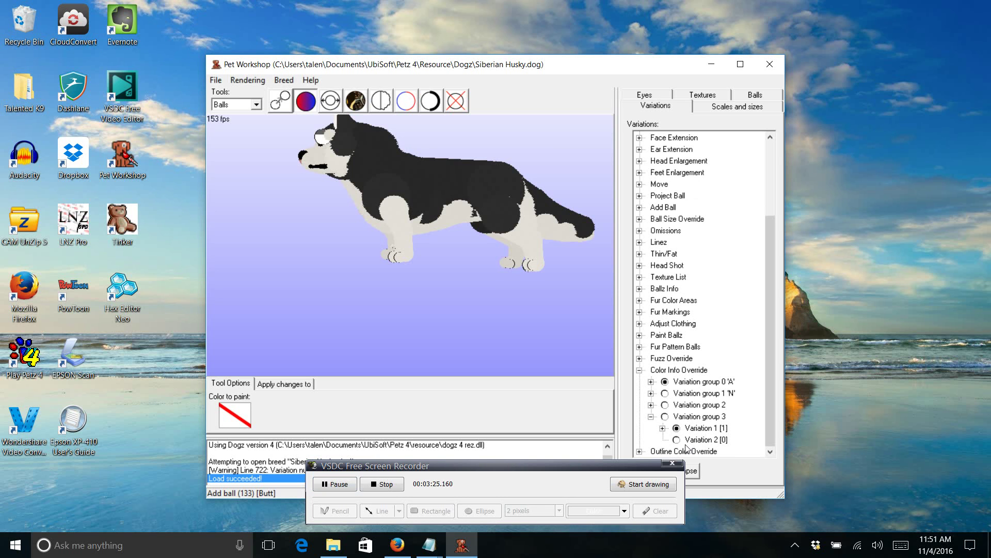
left_click(677, 439)
left_click(677, 428)
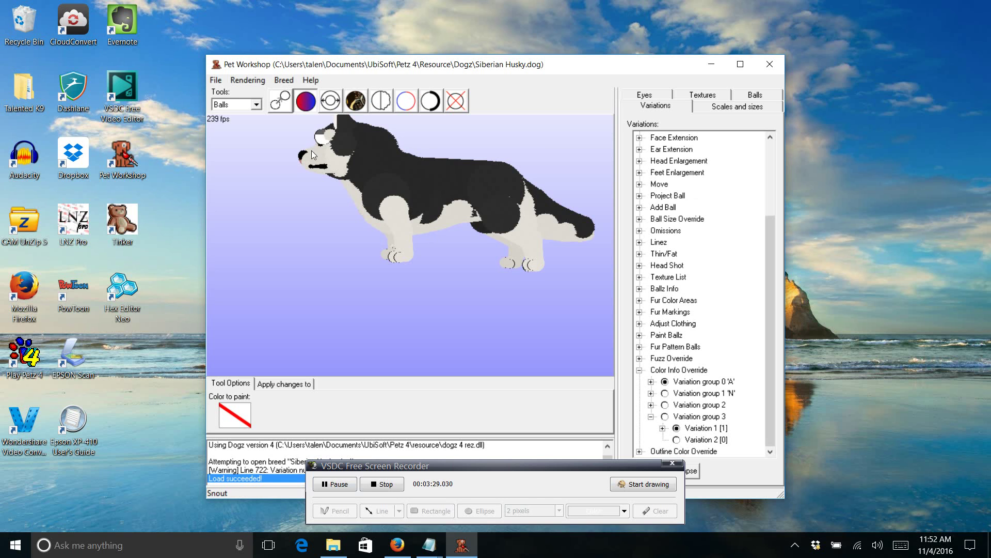
left_click(677, 440)
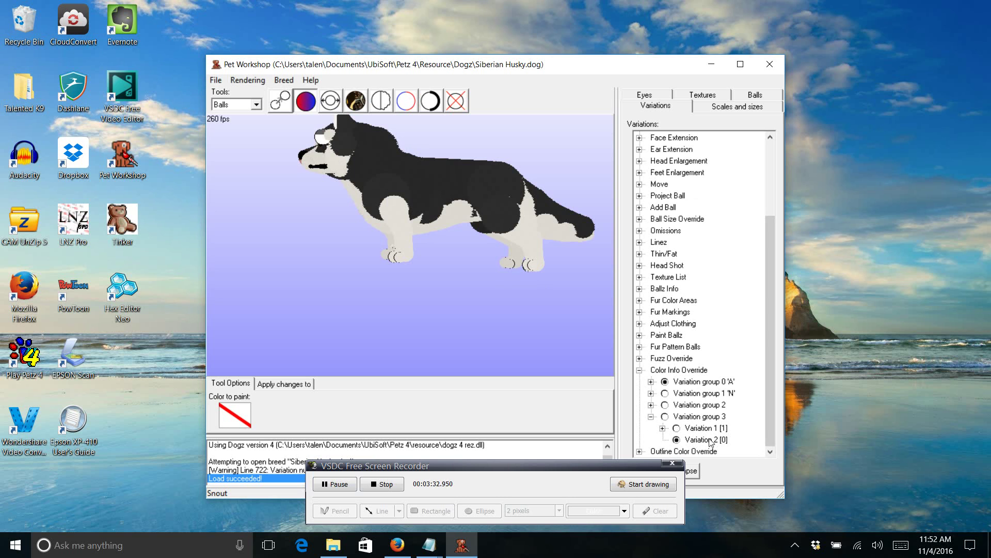
left_click(651, 417)
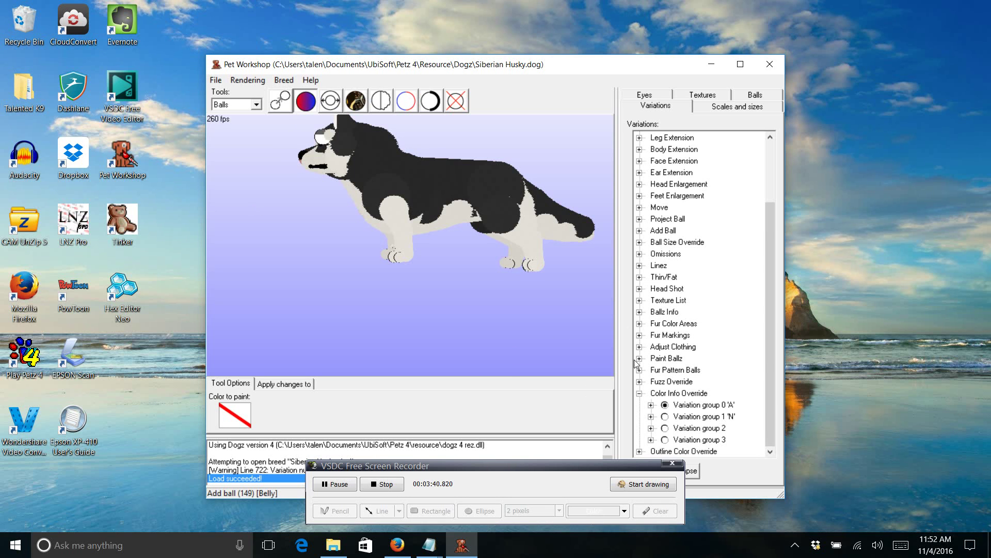
left_click(652, 408)
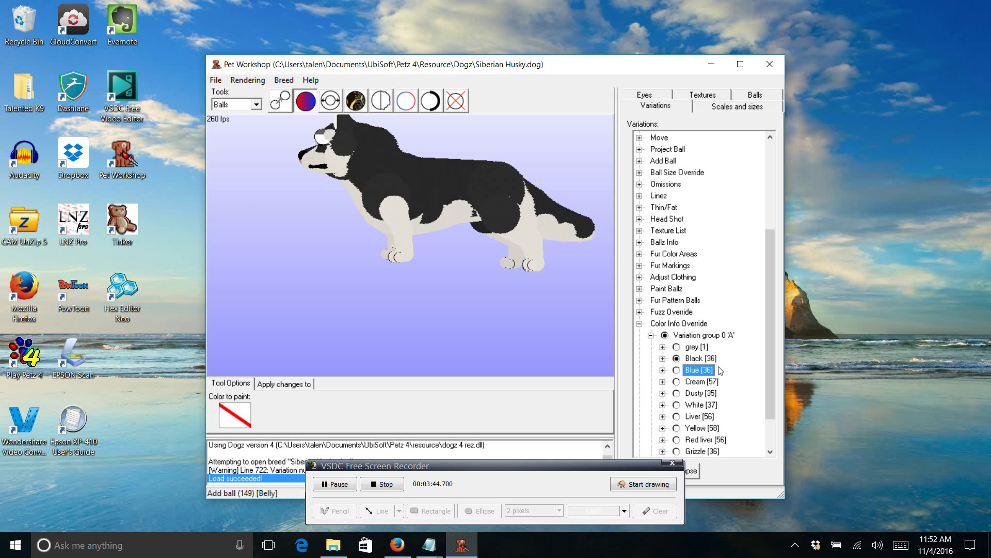
left_click(652, 335)
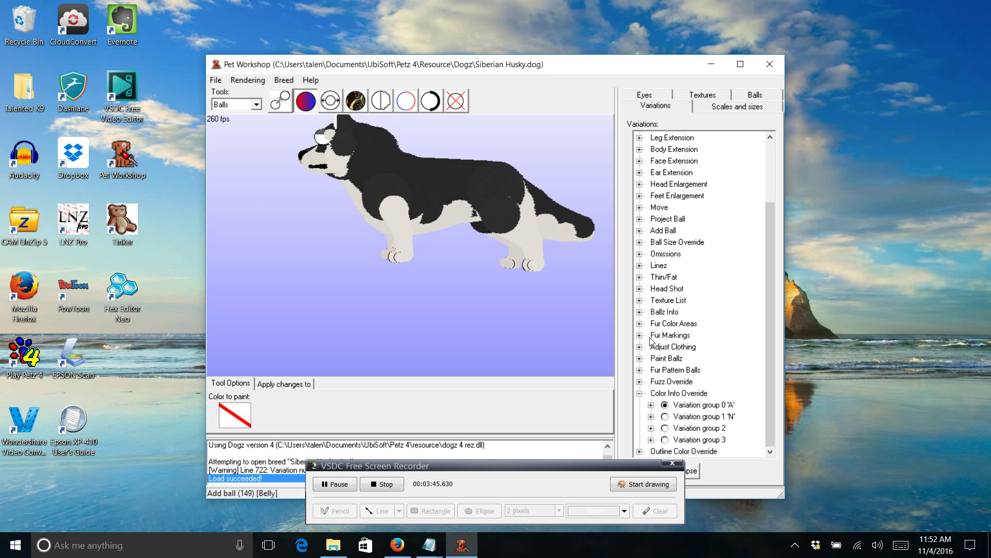
left_click(651, 416)
left_click(651, 393)
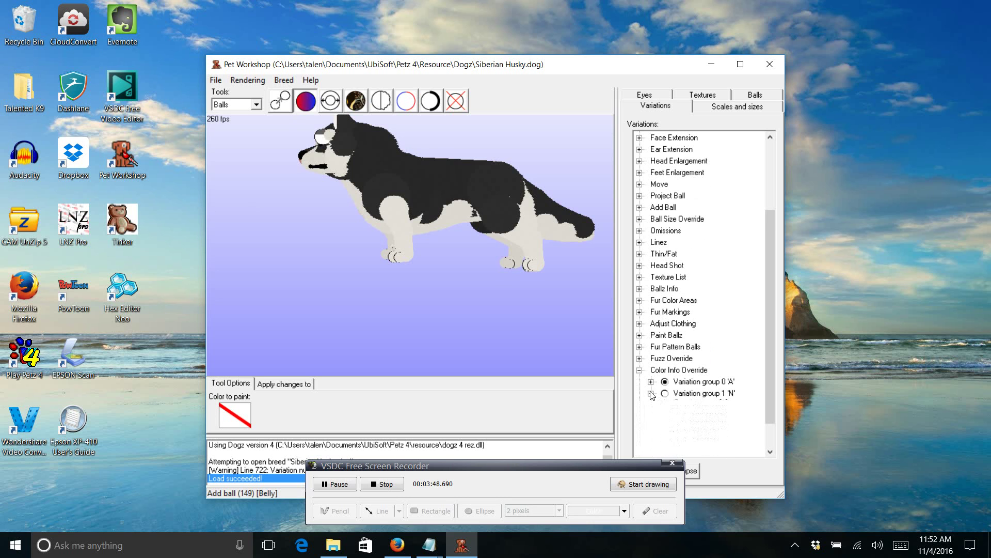
left_click(651, 417)
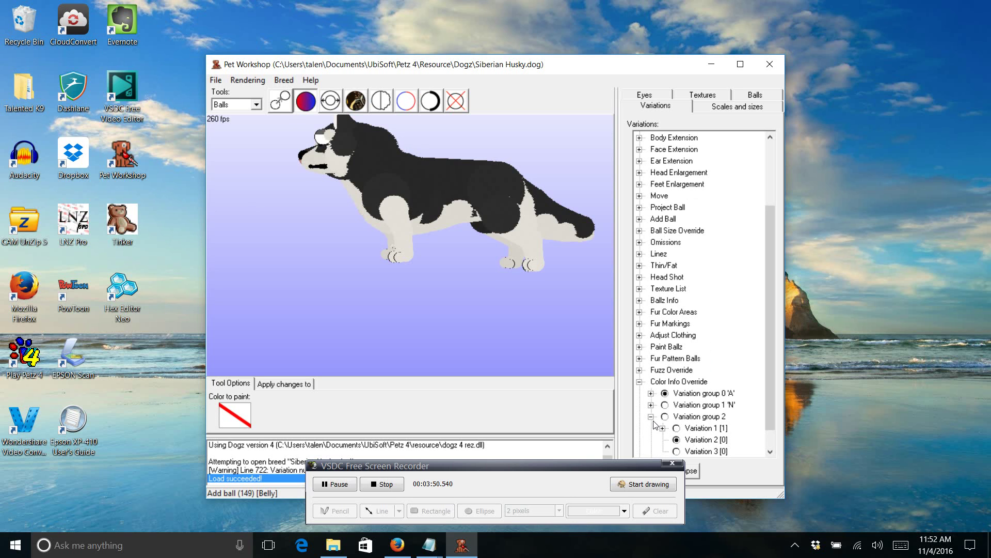
left_click(651, 417)
left_click(651, 440)
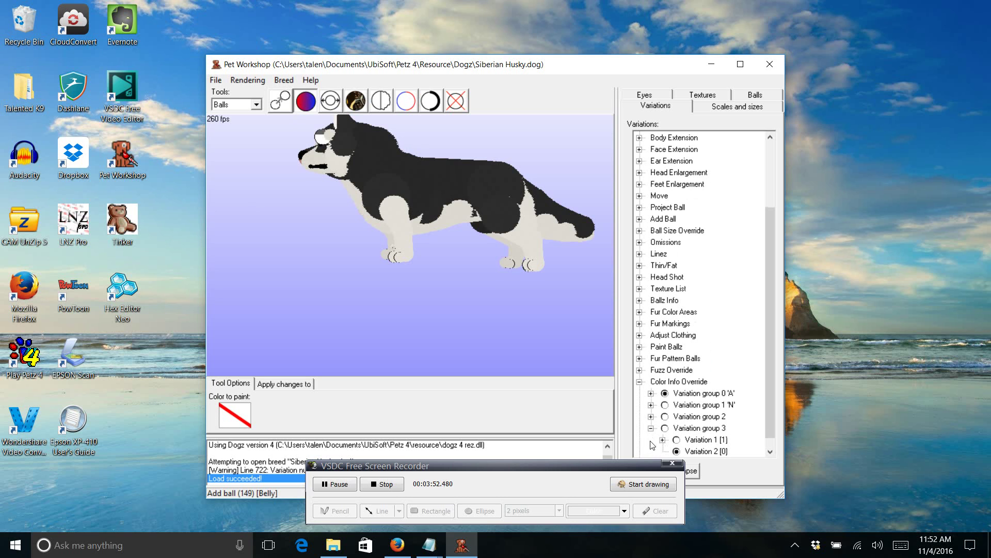
left_click(651, 428)
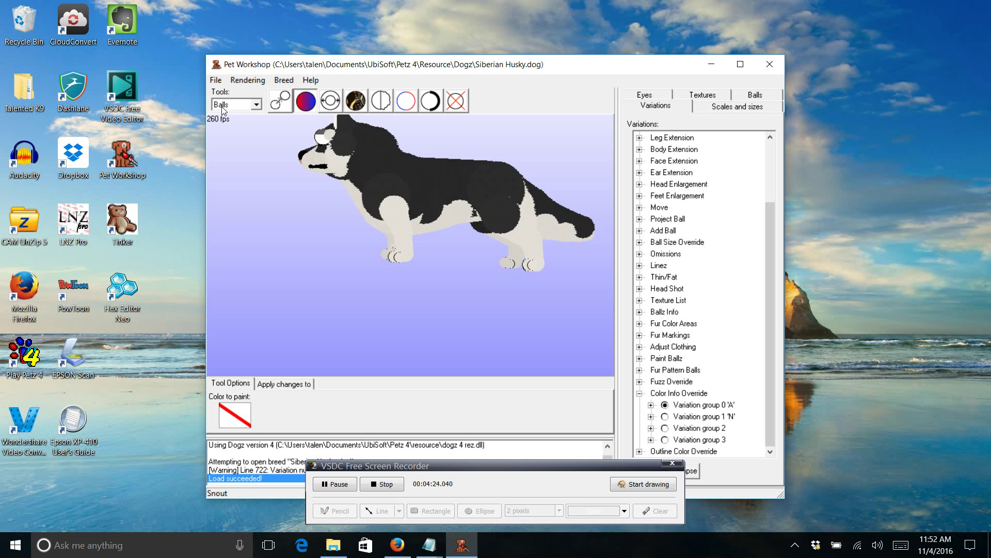
- Pick colour 37 from the palette and paint the left shoulder ball with it
left_click(239, 418)
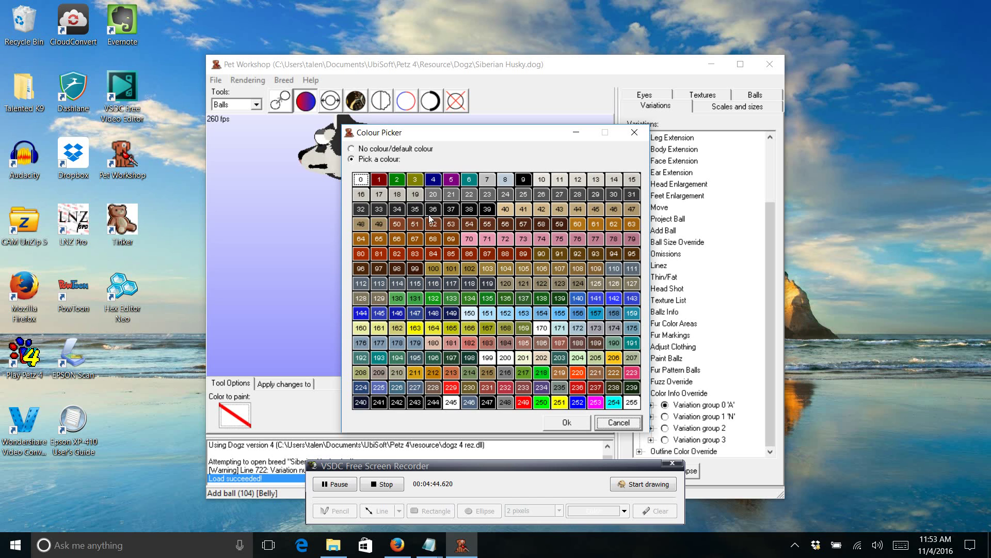
left_click(450, 209)
left_click(562, 424)
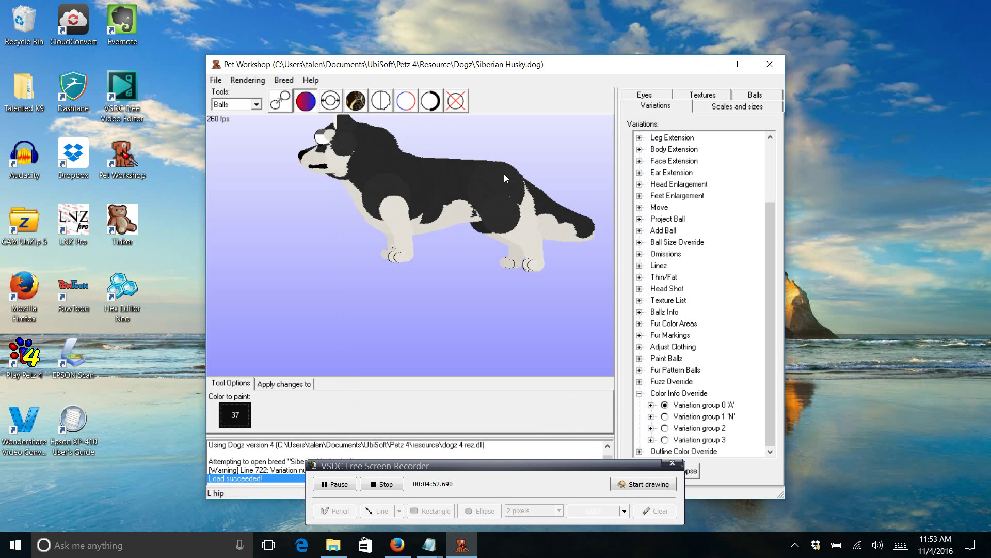
left_click(397, 184)
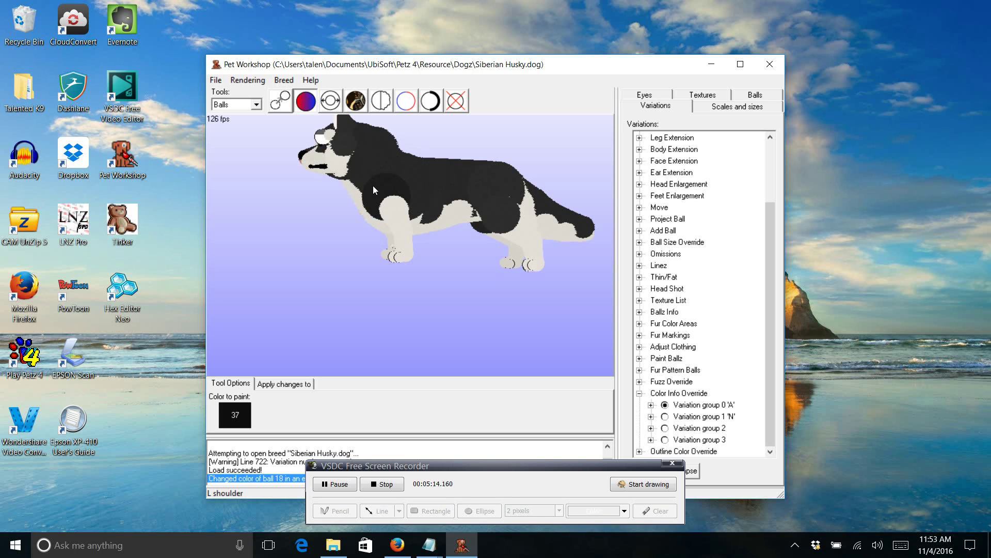
- Paint the neck and chest balls with colour 37
left_click(352, 488)
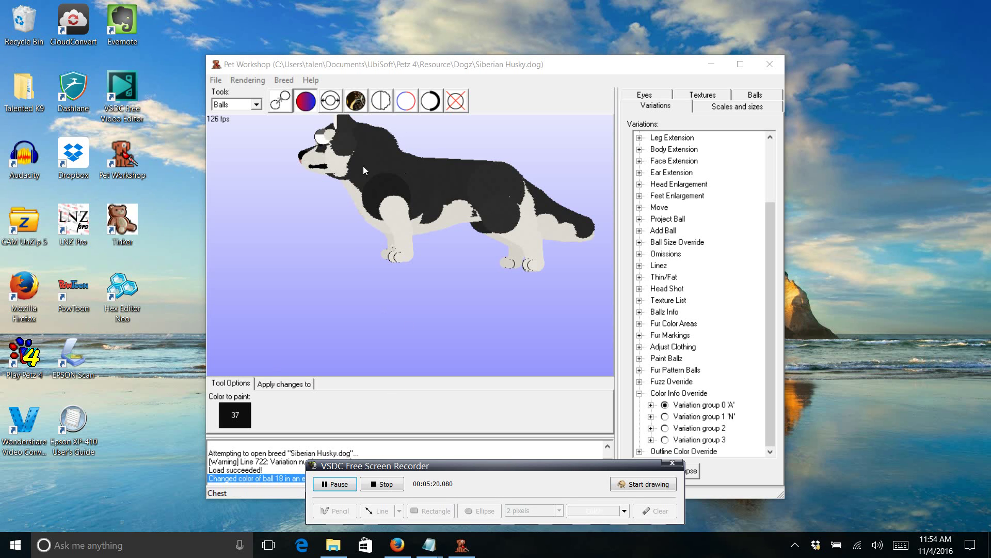
left_click(381, 145)
- Paint the neck, shoulder, body, hip and upper leg balls black with colour 37
left_click(398, 167)
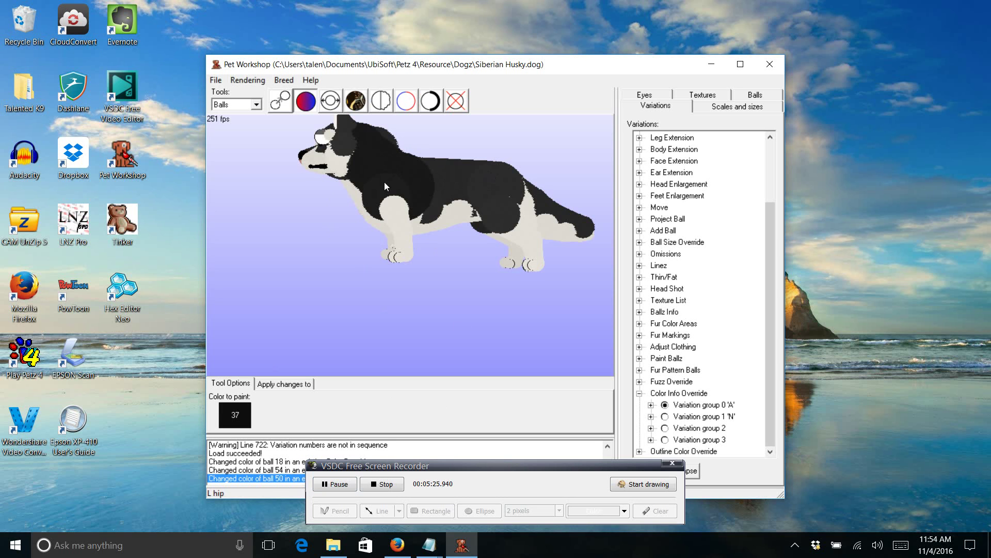
left_click(378, 156)
left_click(386, 132)
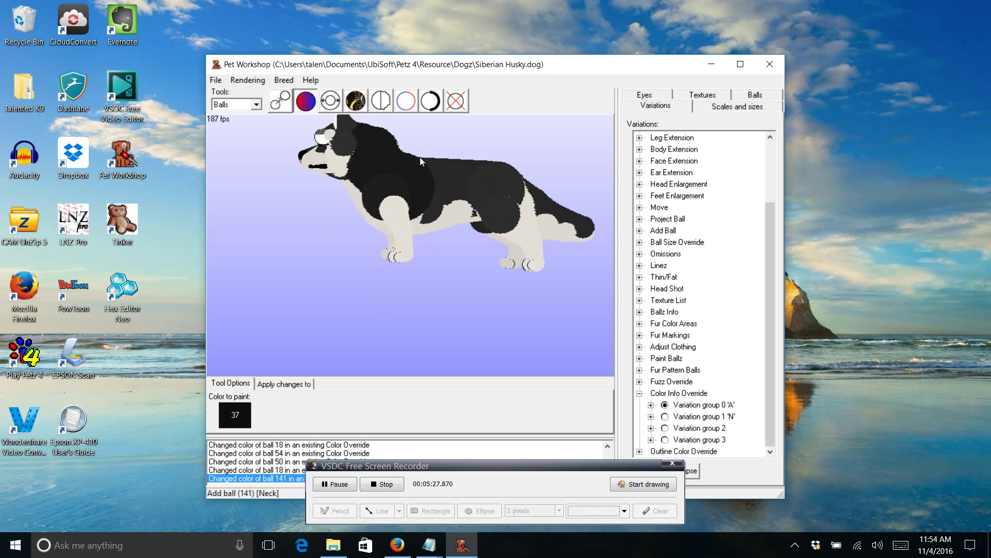
left_click(430, 164)
left_click(485, 184)
left_click(482, 181)
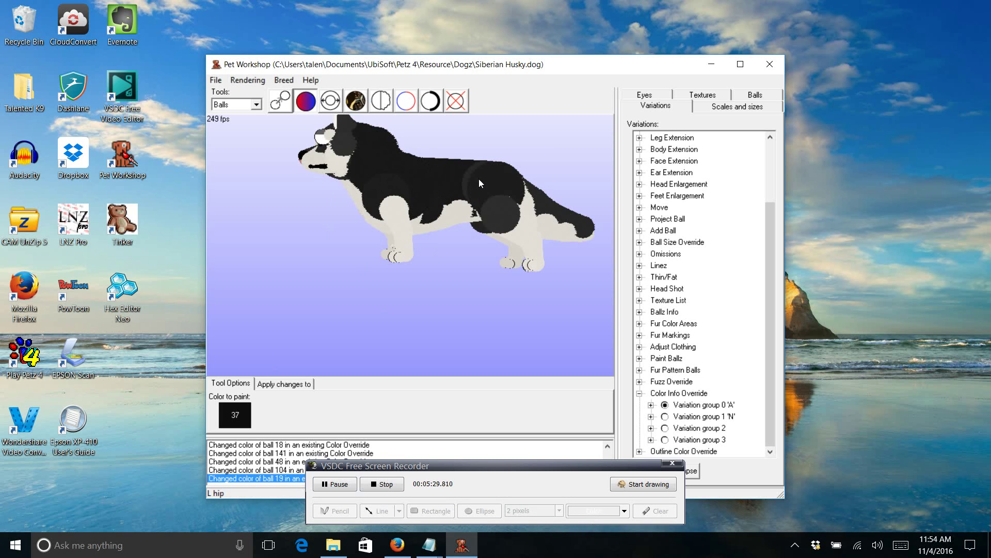
left_click(469, 168)
left_click(497, 213)
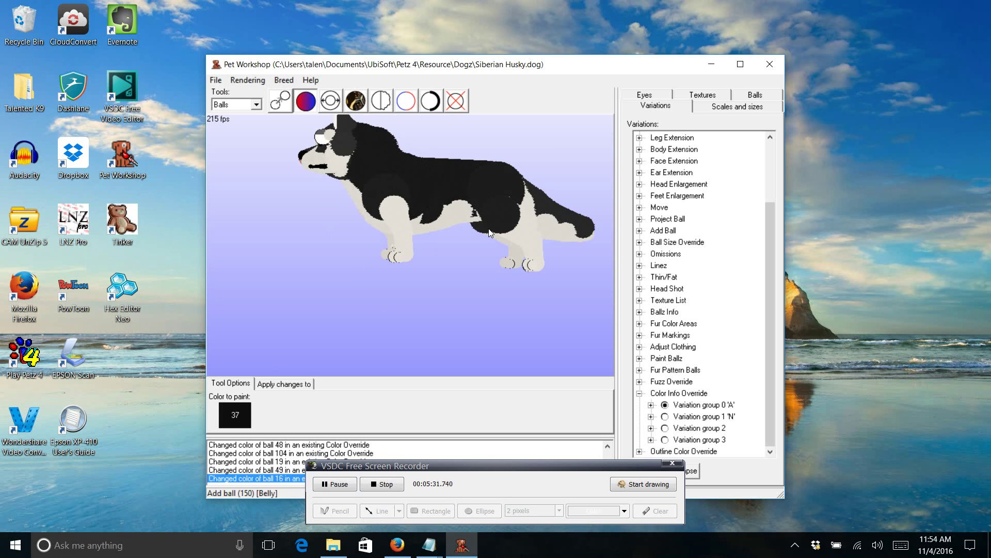
left_click(484, 229)
- Paint the white foreleg, front paw and belly balls black
left_click(408, 212)
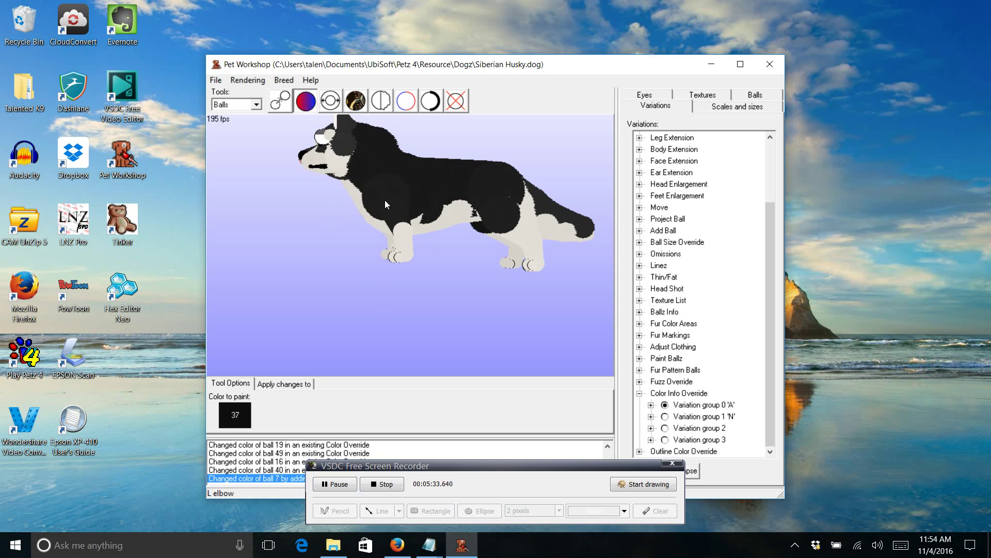
left_click(391, 215)
left_click(398, 230)
left_click(403, 255)
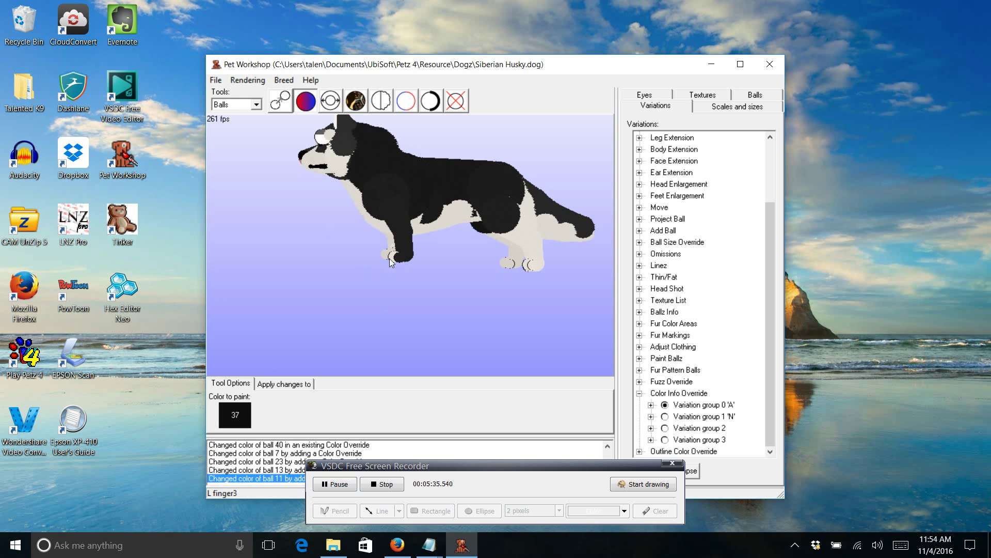
left_click(392, 257)
left_click(423, 226)
left_click(361, 228)
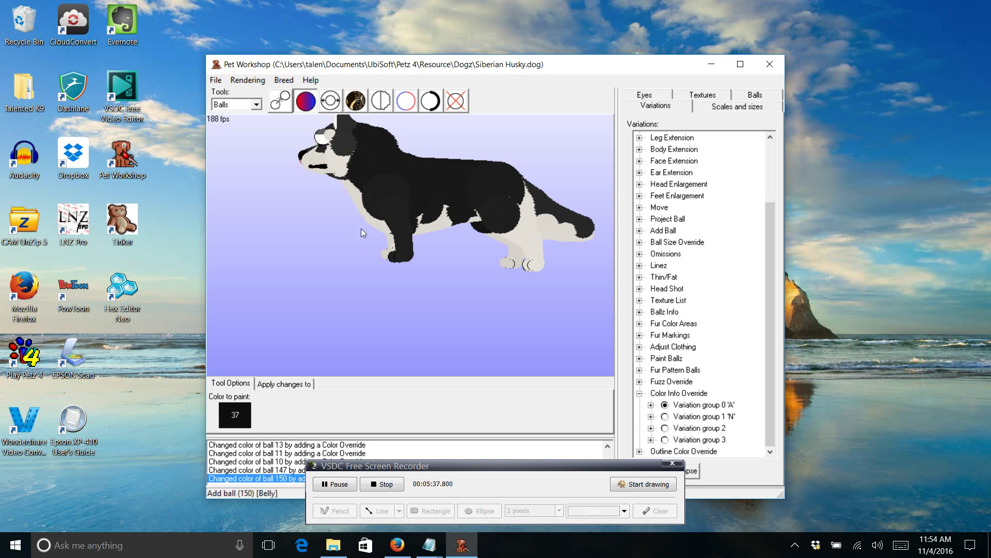
left_click(448, 225)
left_click(423, 231)
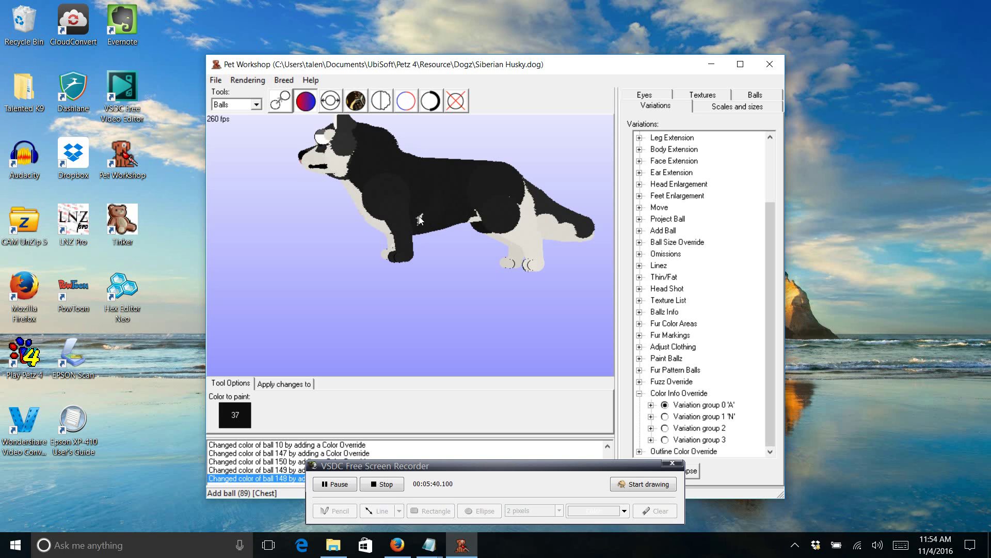
left_click(420, 216)
- Paint the white knee, hind ankle and rump balls black
left_click(475, 224)
left_click(481, 222)
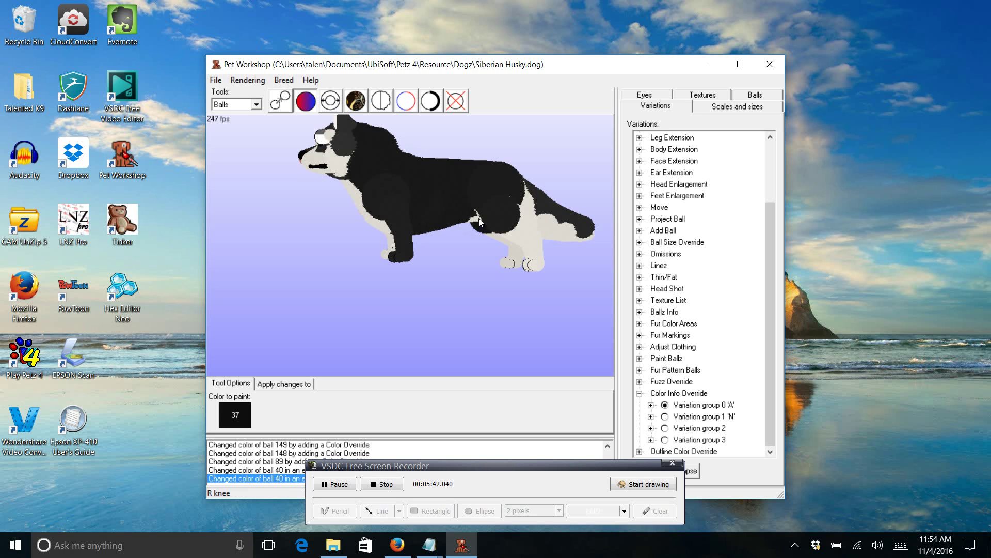
left_click(528, 199)
left_click(525, 213)
left_click(526, 233)
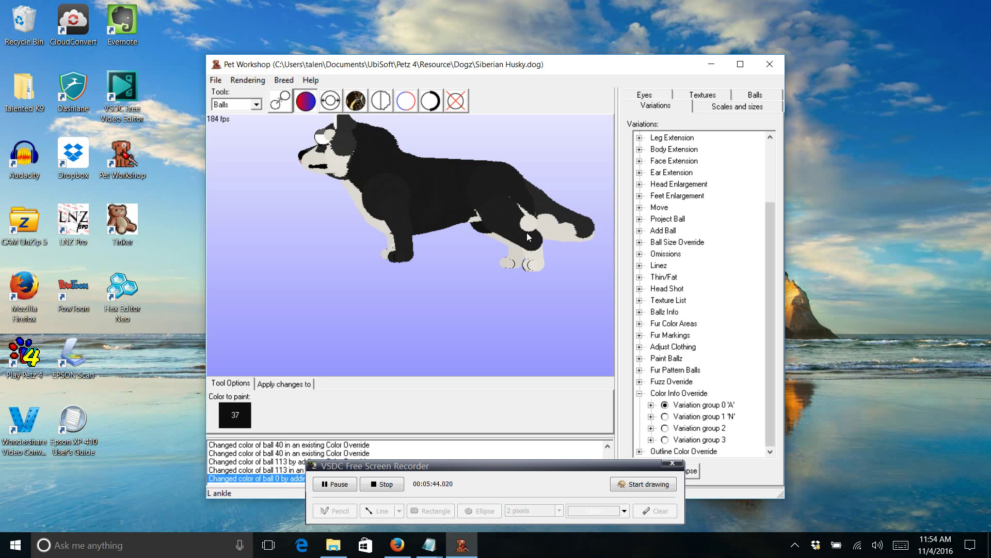
left_click(528, 231)
left_click(543, 221)
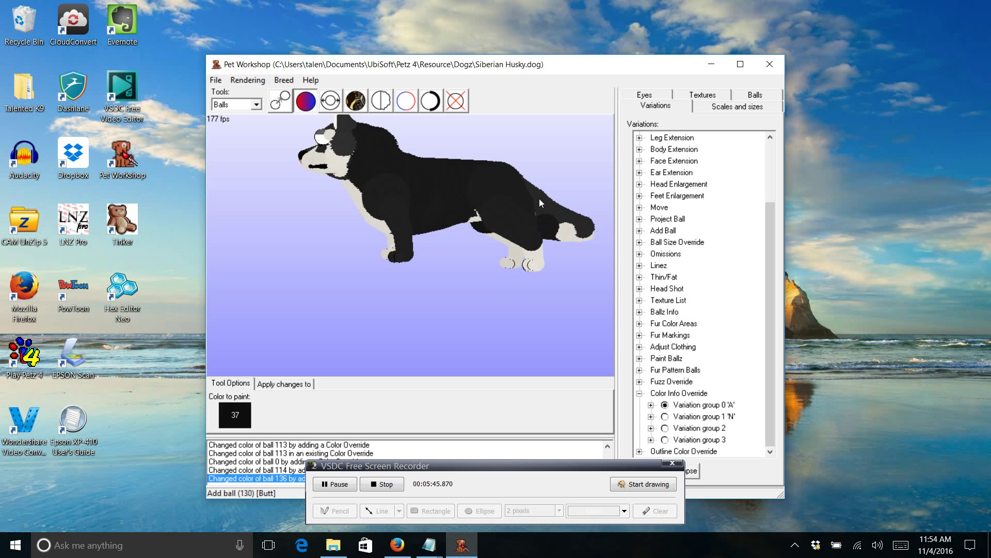
left_click(547, 200)
- Paint the white tail patches, tail tip and left foot black
left_click(546, 201)
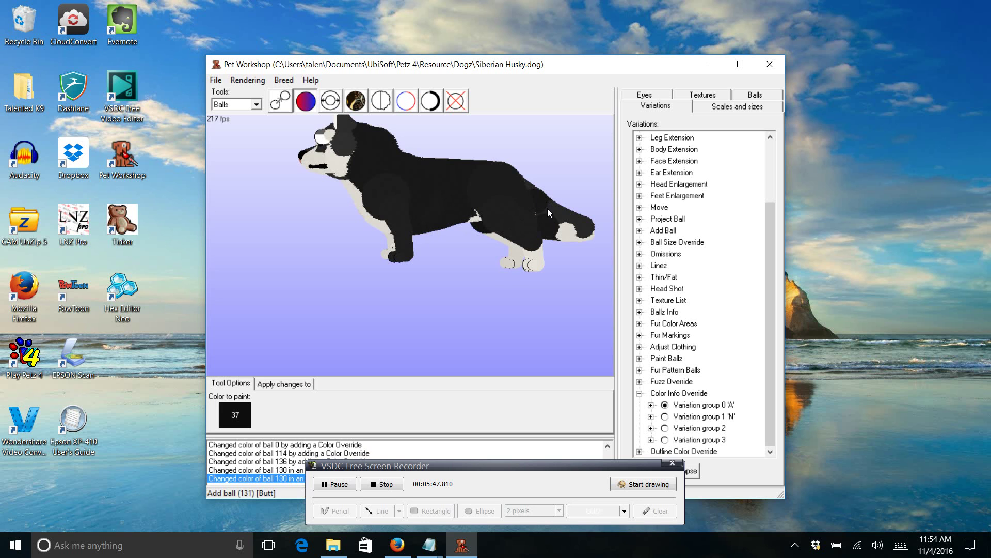
left_click(547, 209)
left_click(562, 221)
left_click(585, 234)
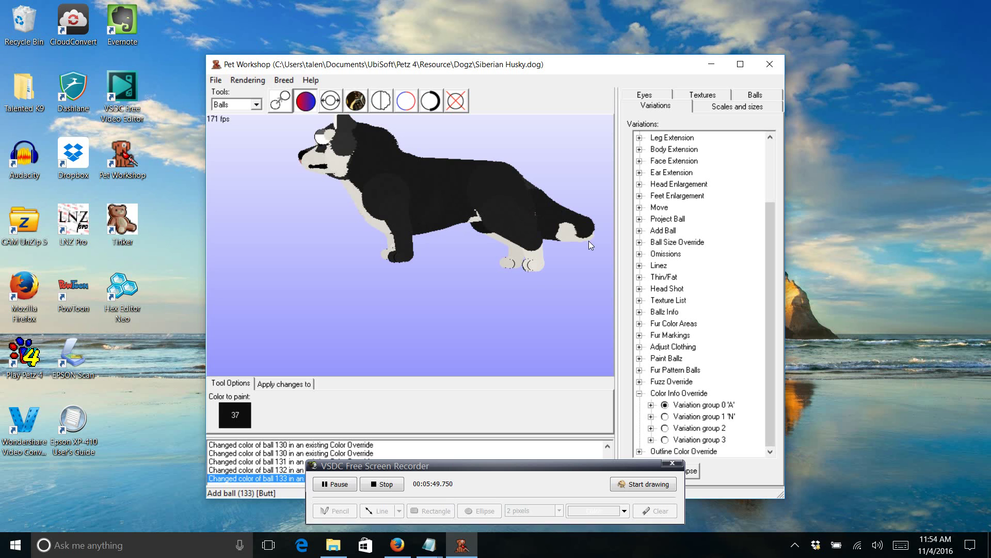
left_click(586, 237)
left_click(576, 237)
left_click(577, 236)
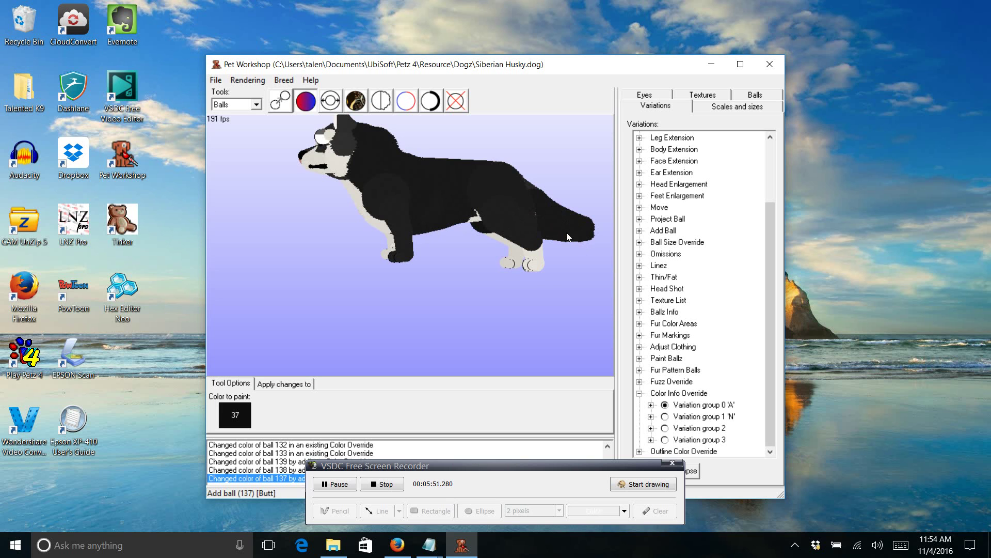
left_click(532, 268)
left_click(542, 261)
- Paint the remaining hind leg, right hind toes, knee, chest and shoulder balls black
left_click(519, 265)
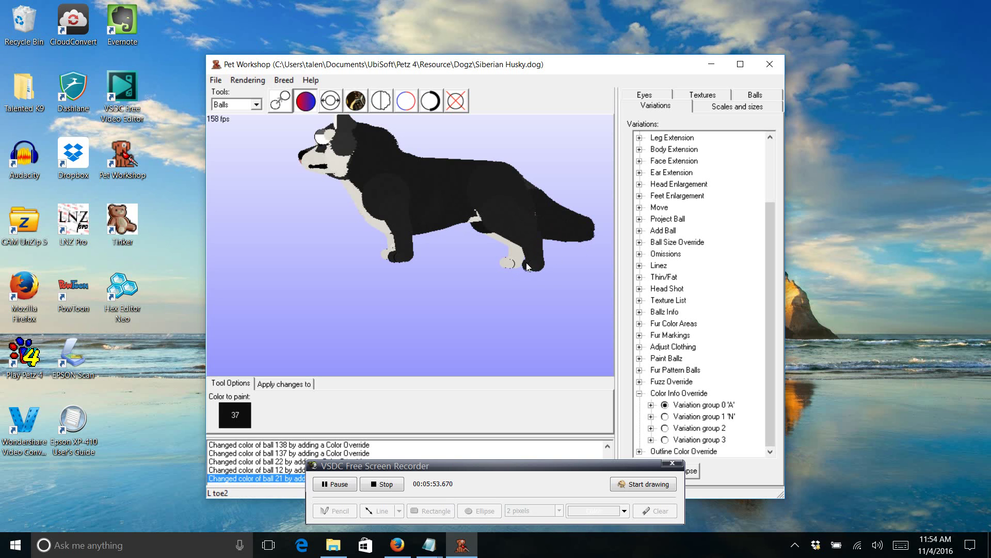
left_click(518, 256)
left_click(516, 249)
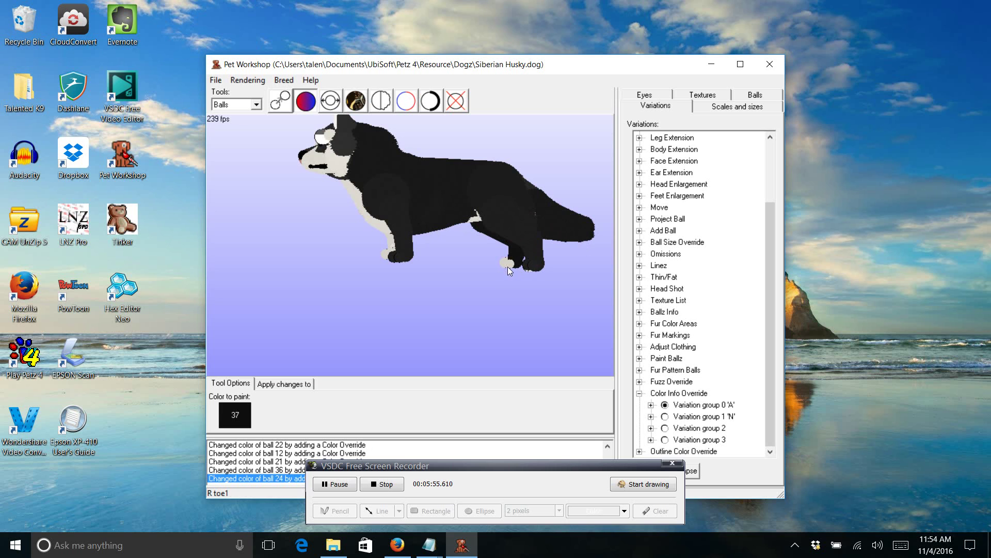
left_click(509, 270)
left_click(506, 265)
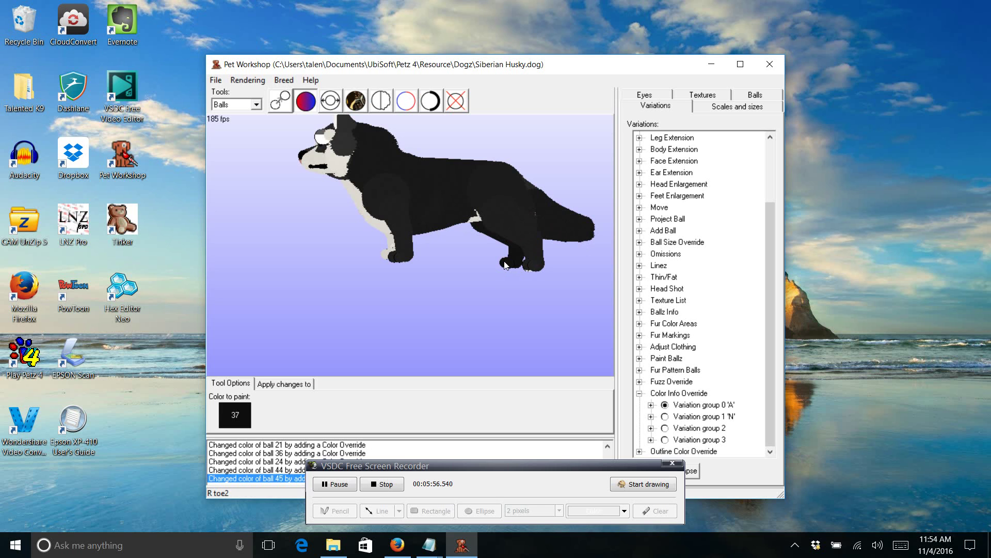
left_click(478, 224)
left_click(385, 237)
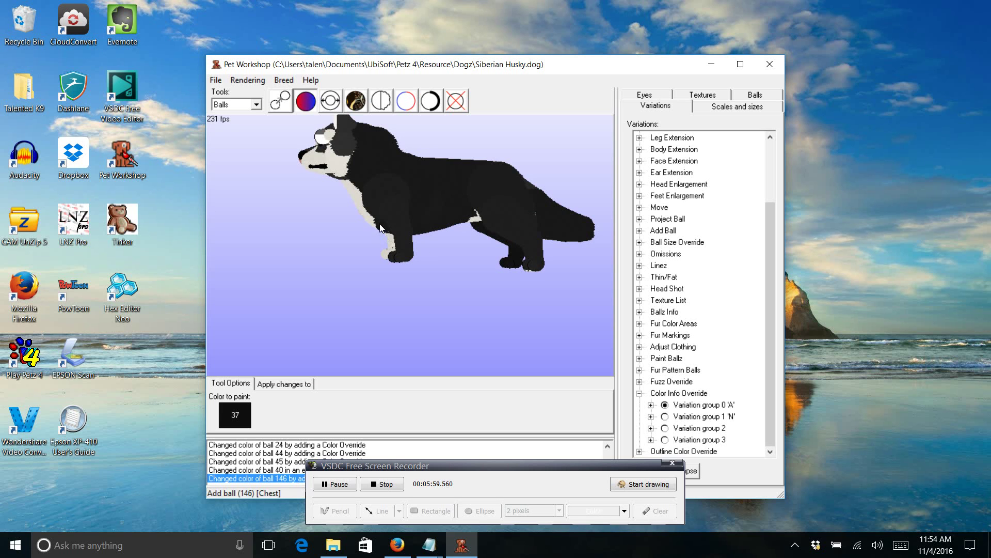
left_click(372, 226)
- Paint the white neck, chest, snout, jaw and head balls black with colour 37
left_click(353, 191)
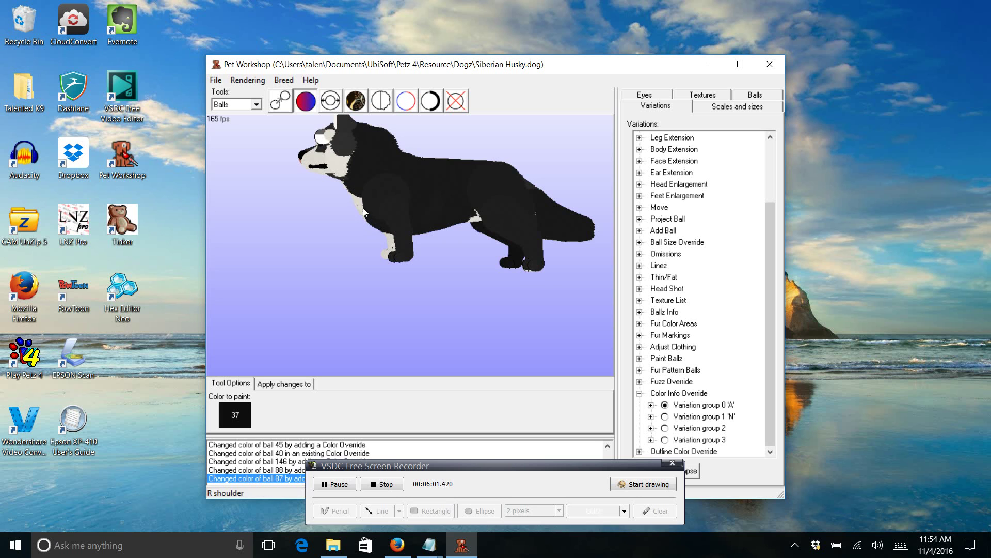
left_click(364, 207)
left_click(348, 174)
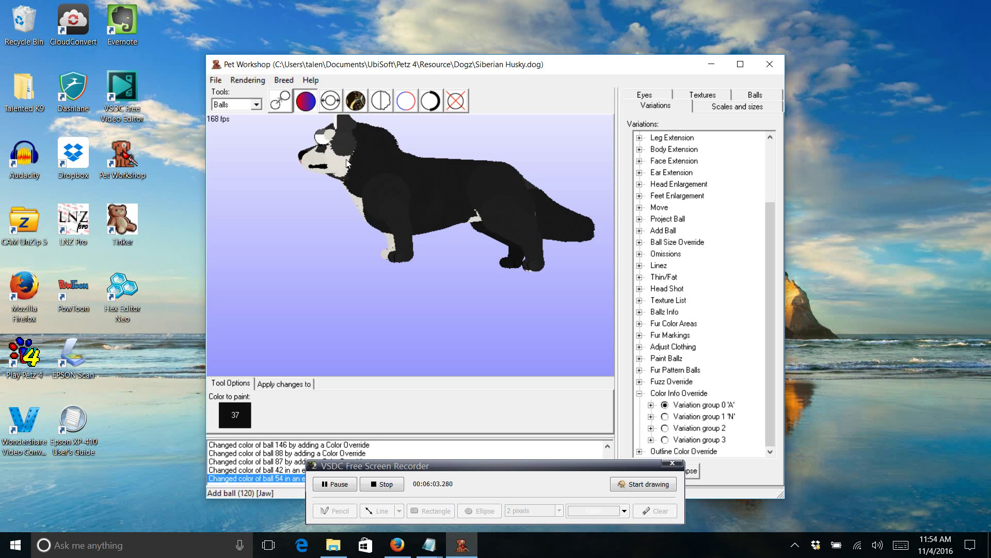
left_click(345, 161)
left_click(334, 160)
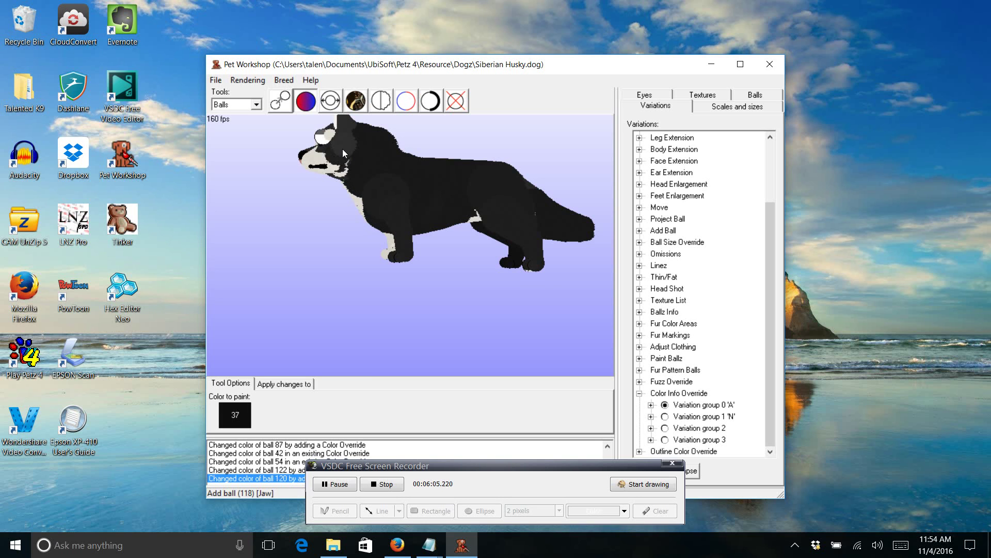
left_click(342, 148)
left_click(349, 122)
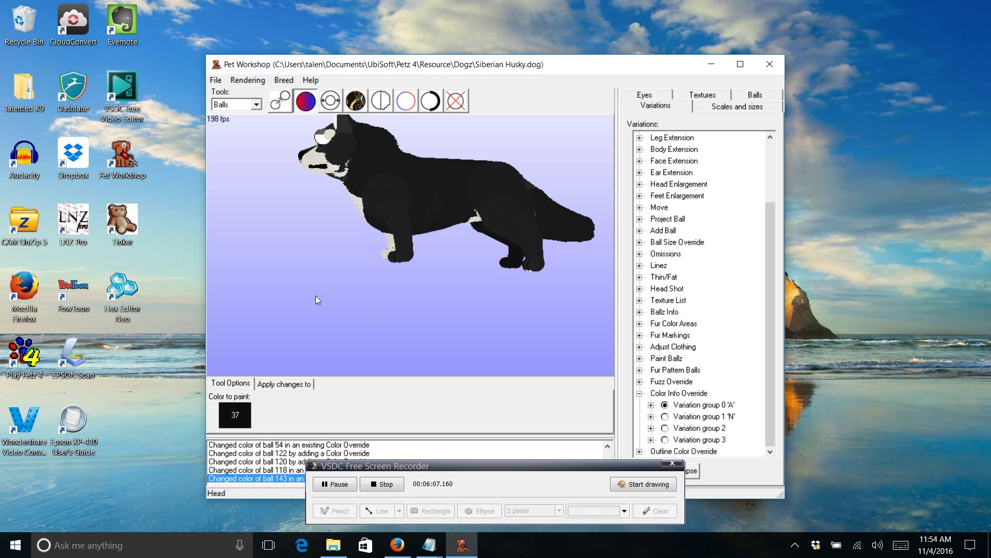
left_click(340, 175)
left_click(335, 173)
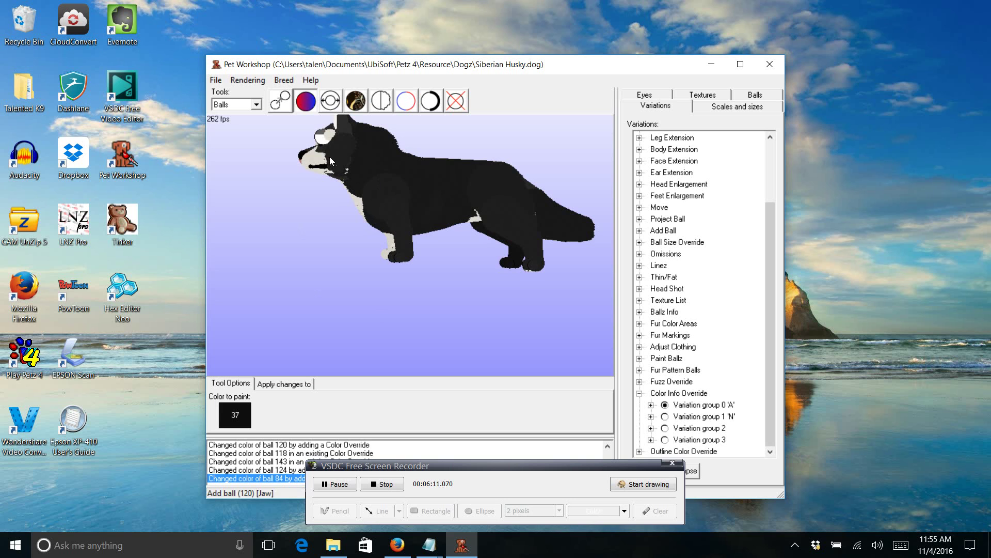
- Paint the white muzzle, chin, remaining head ball, neck and chest balls black
left_click(322, 161)
left_click(321, 164)
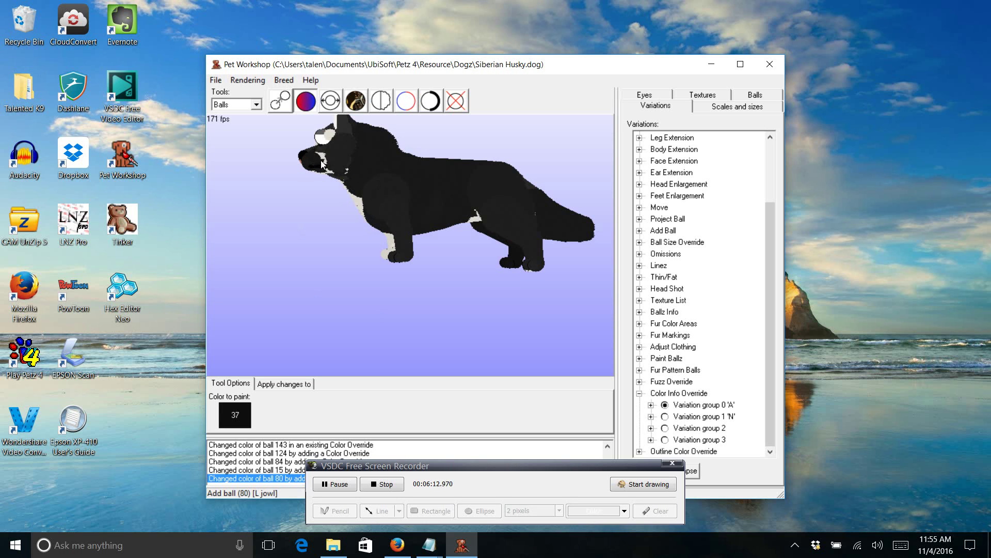
left_click(322, 165)
left_click(330, 177)
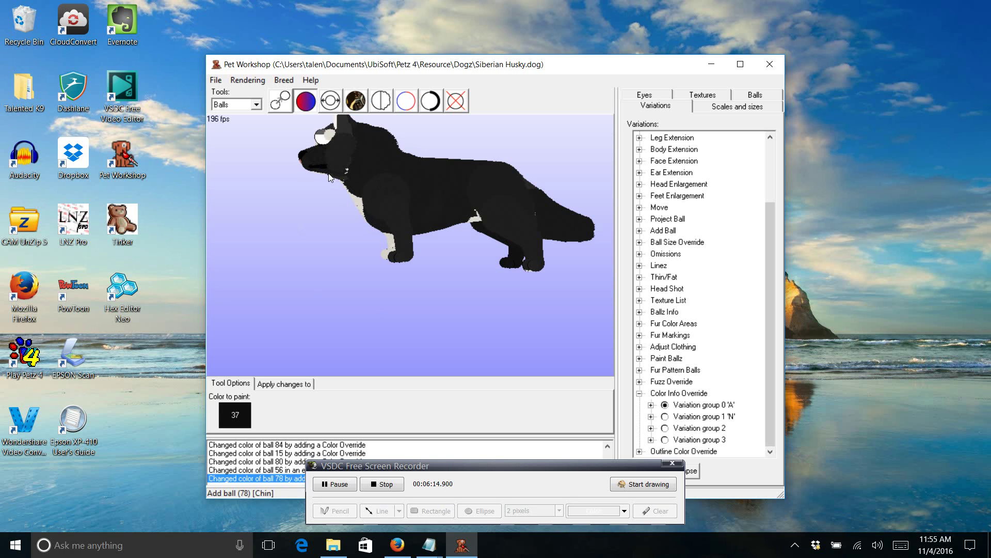
left_click(340, 163)
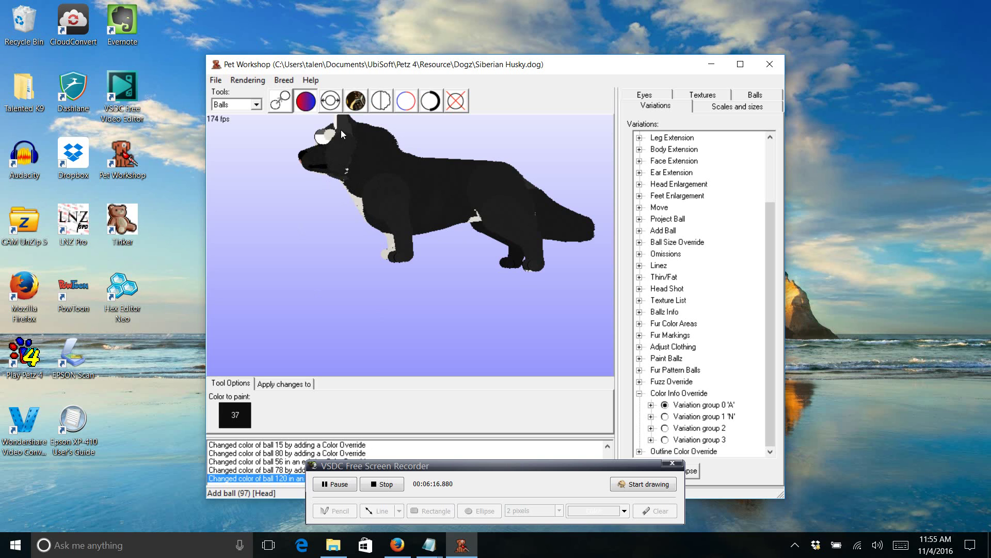
left_click(342, 131)
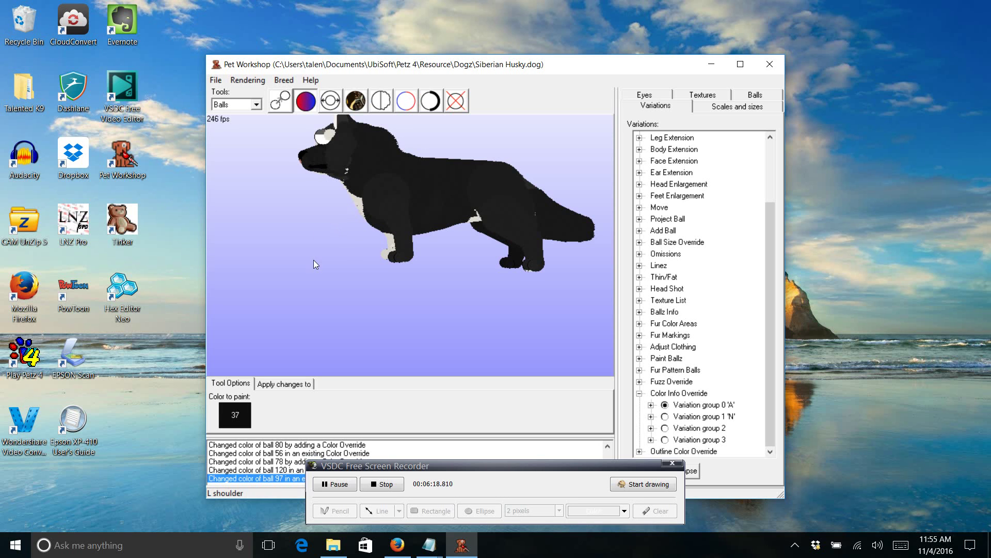
left_click(381, 181)
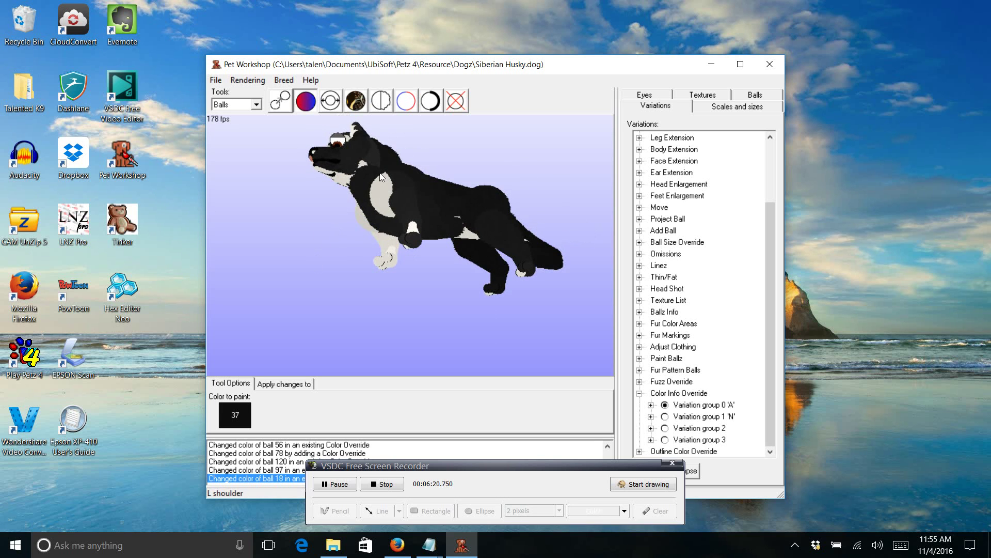
left_click(386, 194)
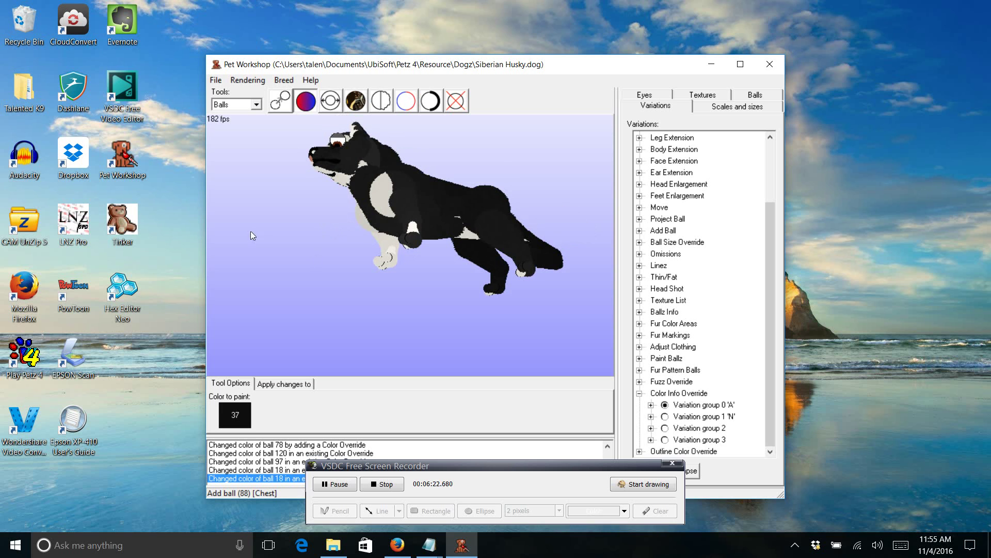
- Paint the white patch on the right hip black with colour 37
left_click_drag(261, 236, 362, 264)
left_click(324, 185)
left_click(317, 206)
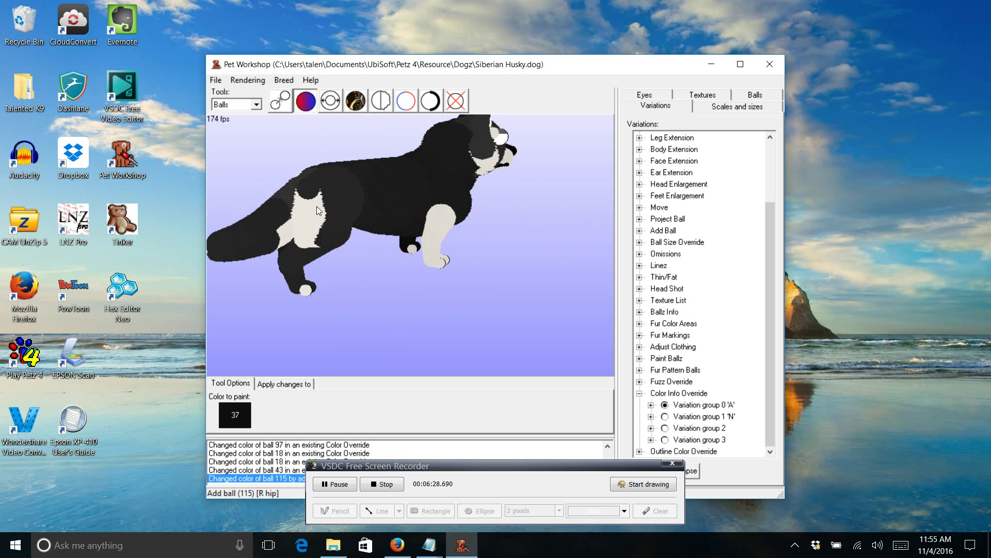
left_click(318, 221)
left_click(305, 237)
left_click(290, 234)
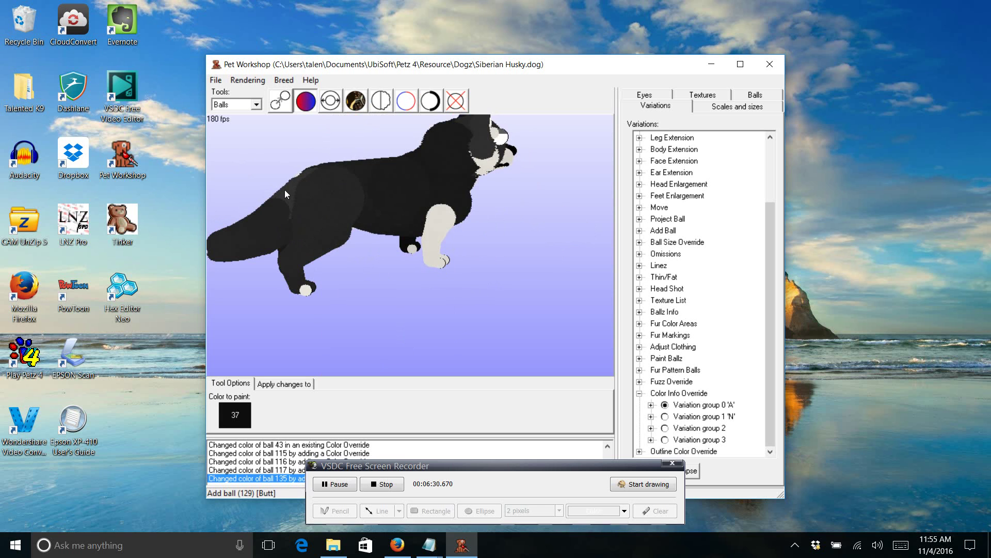
left_click(284, 190)
- Paint the remaining greyish and white rear hip balls black
left_click_drag(333, 264, 371, 305)
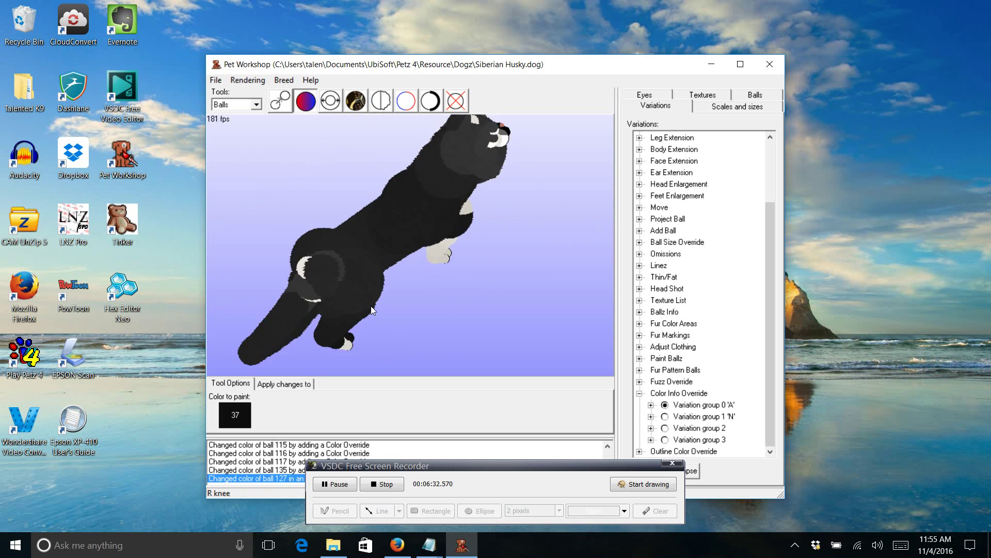
left_click(303, 268)
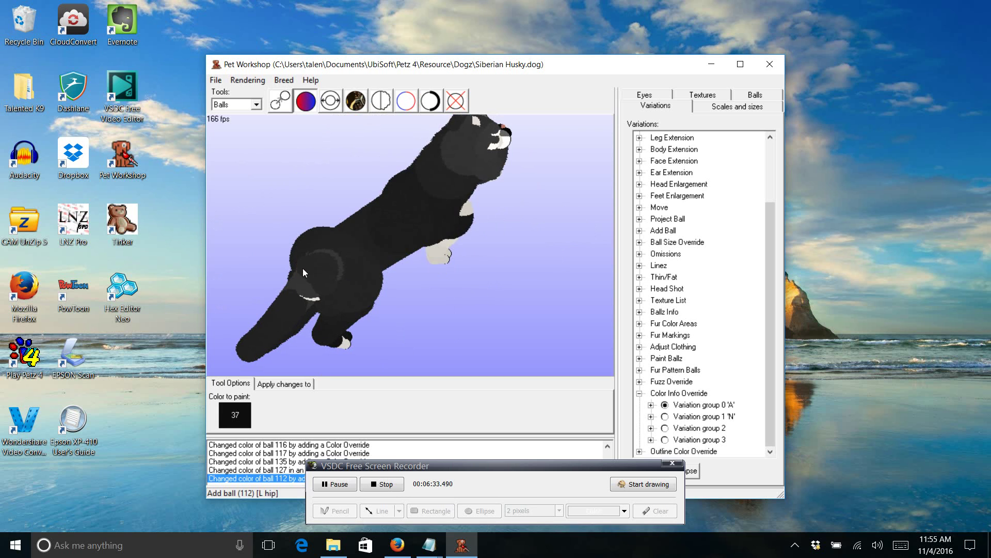
left_click(337, 267)
left_click(310, 293)
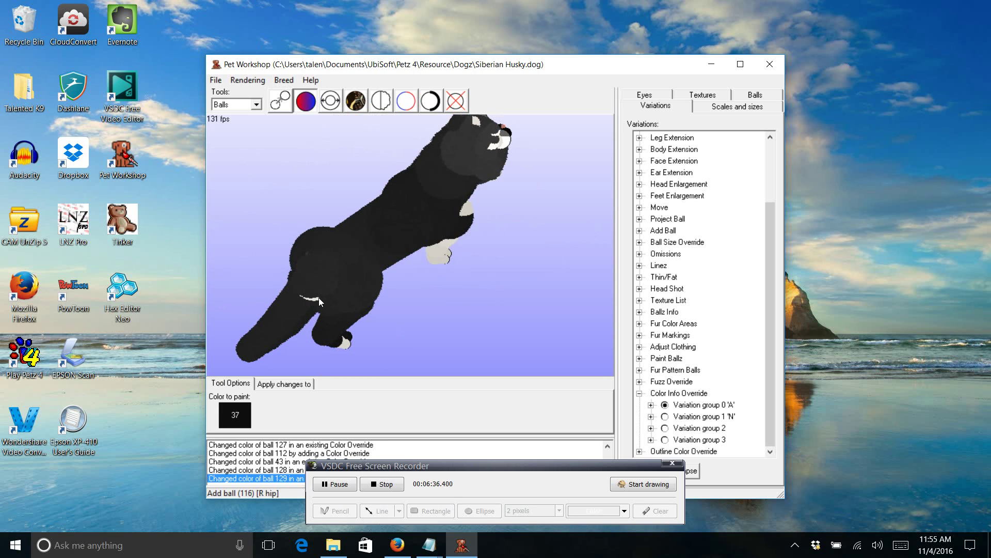
left_click(316, 300)
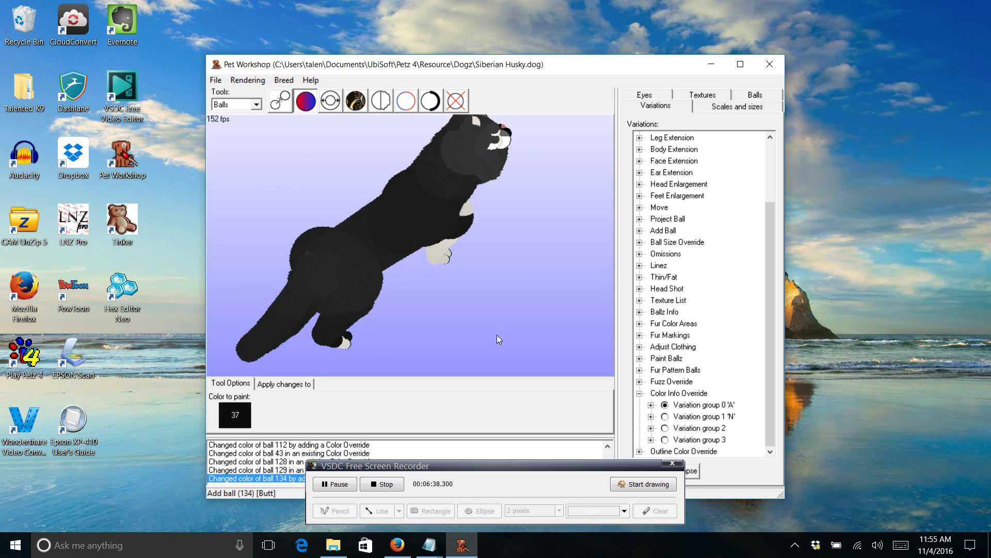
mouse_move(497, 336)
left_mouse_down()
mouse_move(547, 326)
mouse_move(513, 333)
left_mouse_up()
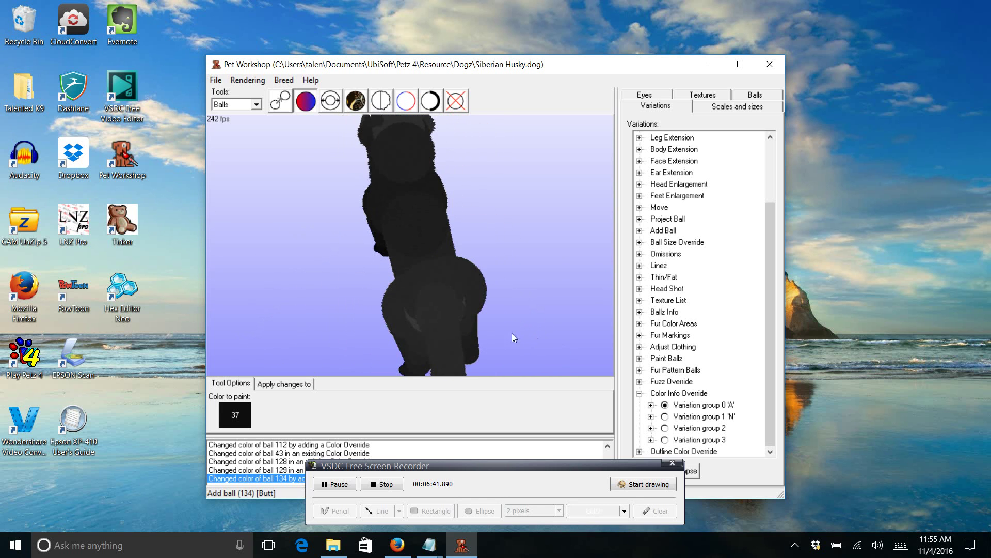
left_click(413, 323)
- From above, paint the white neck balls and head markings black
left_click_drag(548, 301, 521, 331)
left_click(438, 225)
left_click(454, 197)
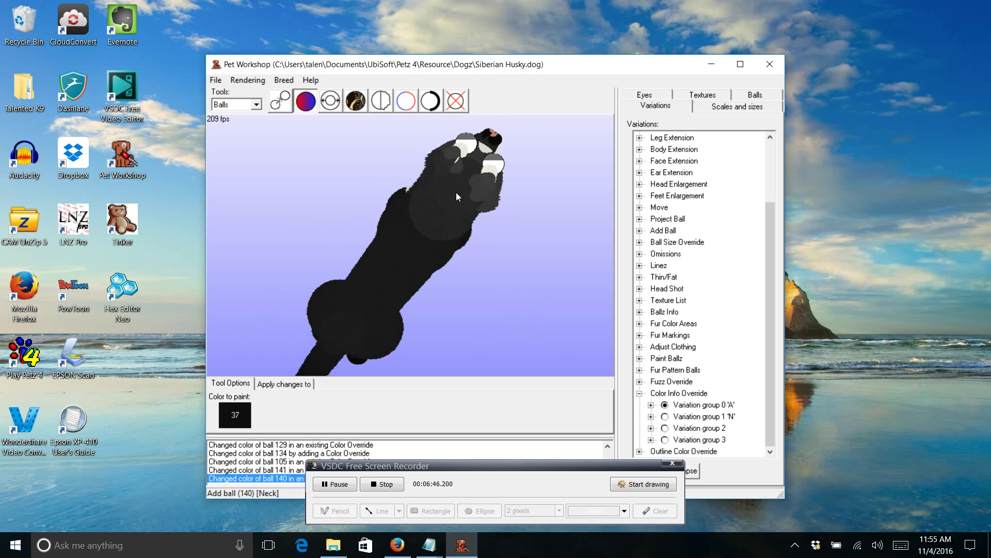
left_click(453, 161)
left_click(453, 156)
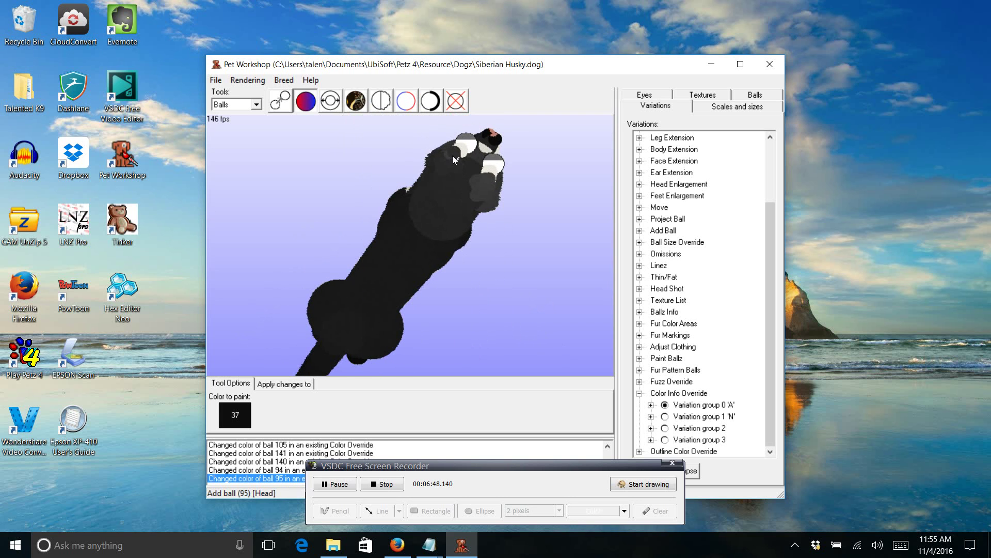
left_click(447, 158)
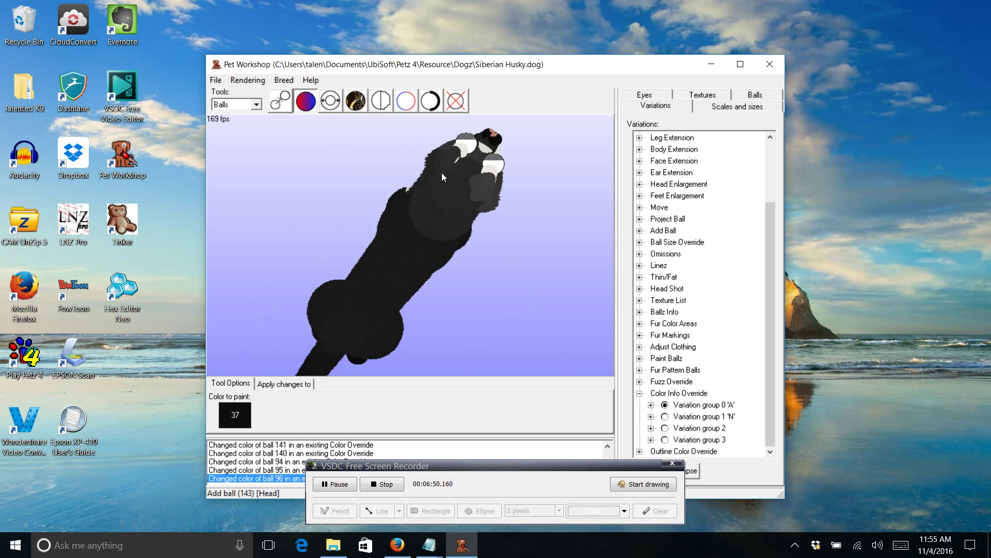
left_click(442, 173)
left_click(440, 169)
- Paint the remaining white head and jaw balls black
left_click(473, 201)
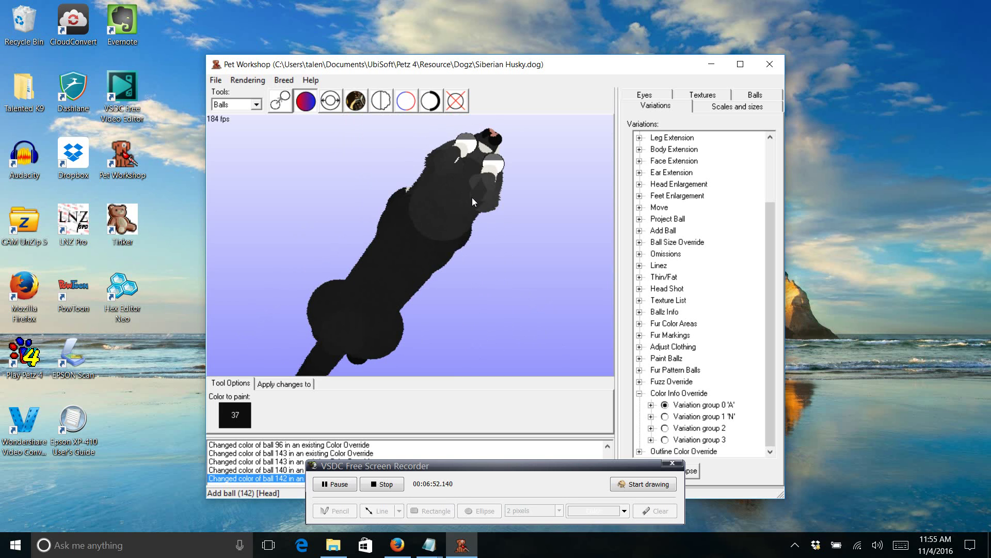
left_click(476, 182)
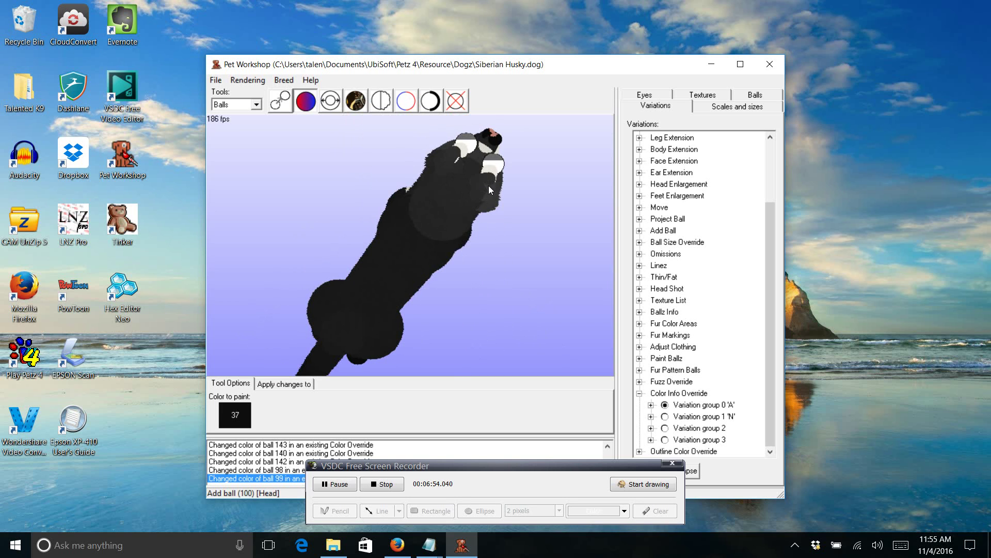
left_click(488, 192)
left_click(488, 199)
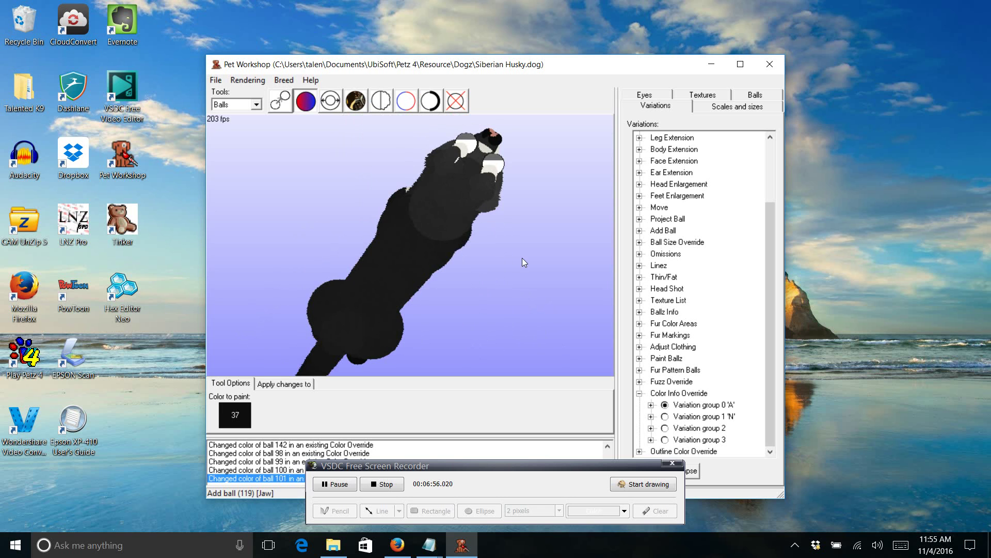
left_click(504, 228)
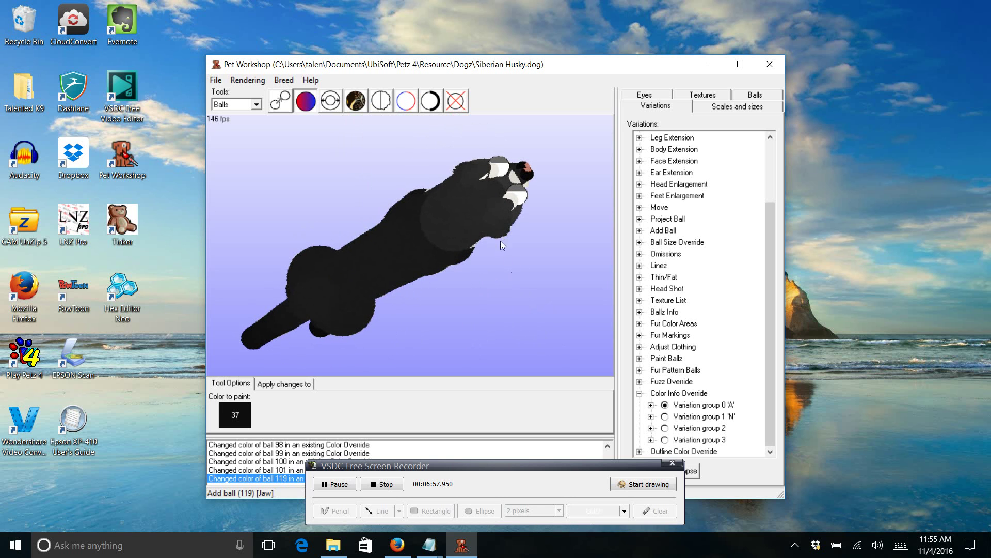
- Darken the right eyebrow and paint the white jowl, jaw and head balls black
left_click_drag(501, 241, 468, 187)
left_click(455, 184)
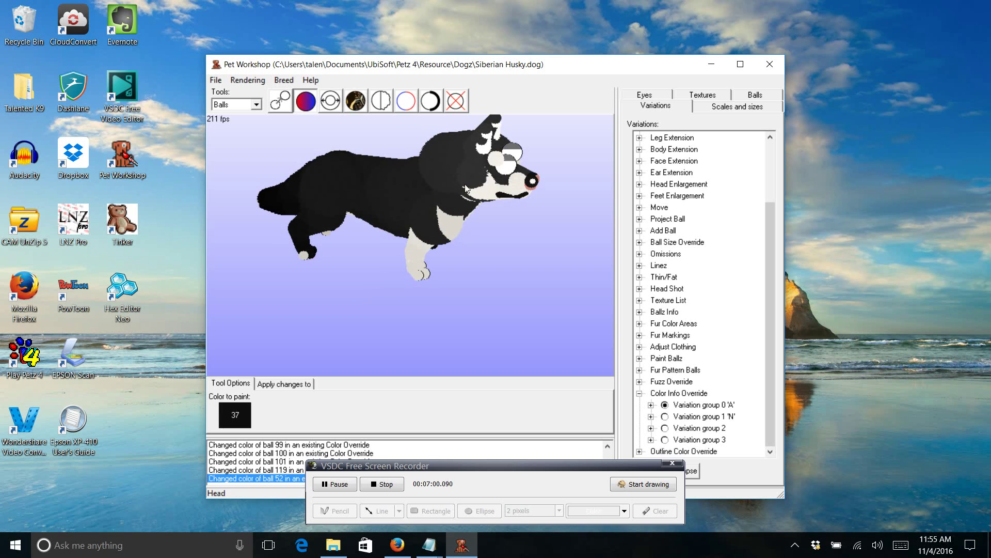
left_click(494, 162)
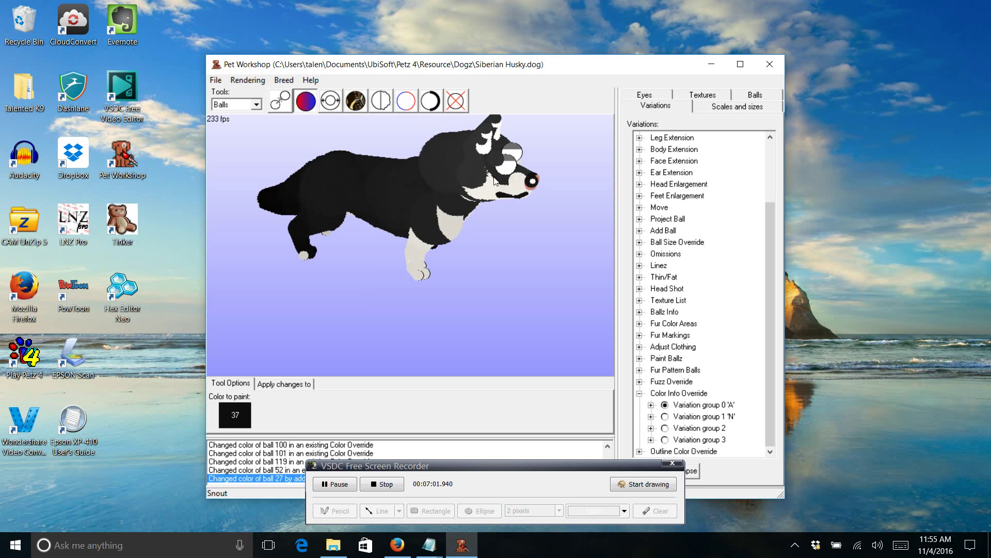
left_click(495, 181)
left_click(501, 182)
left_click(508, 183)
left_click(514, 184)
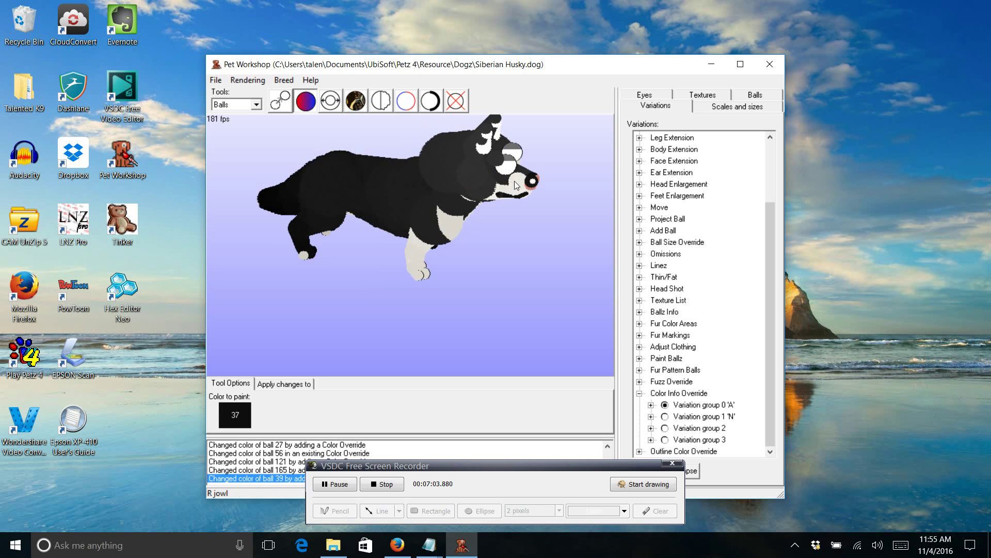
left_click(515, 183)
left_click(516, 174)
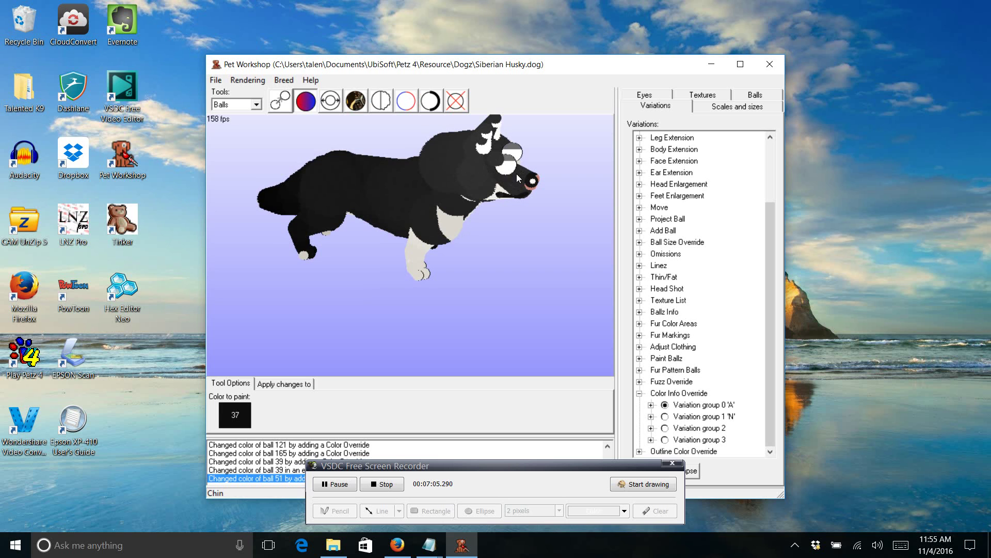
left_click(491, 197)
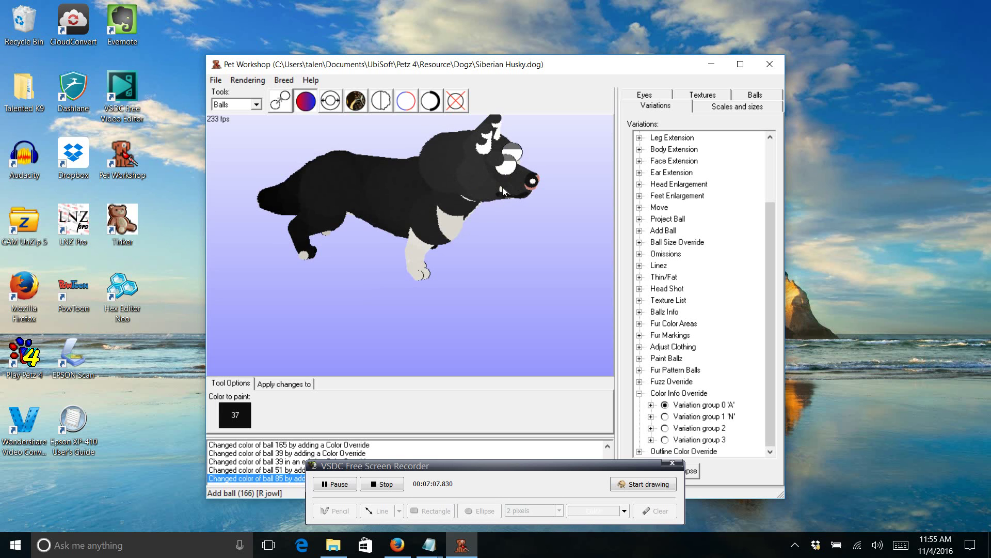
left_click(502, 187)
left_click(469, 201)
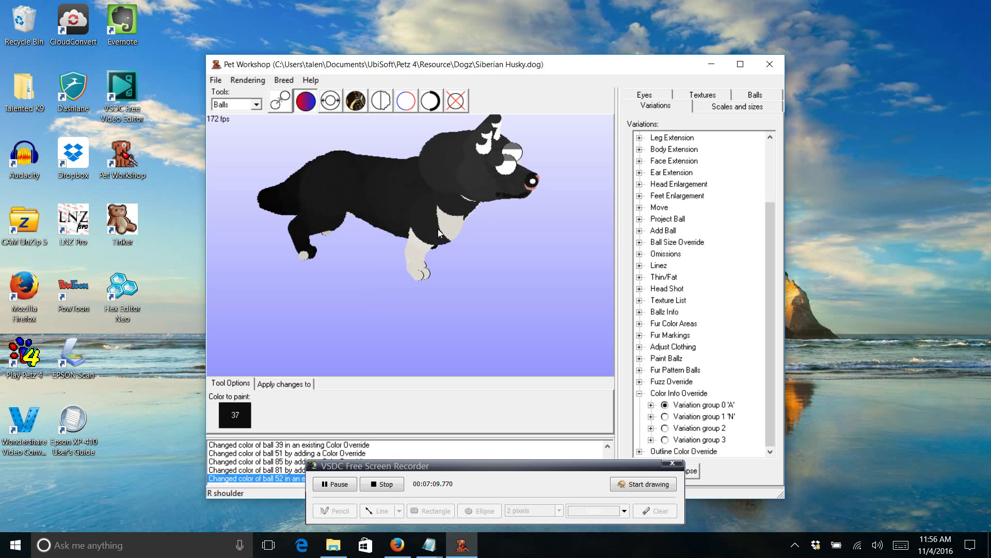
- Paint the white right front leg and paw balls black with colour 37
left_click(415, 236)
left_click(423, 244)
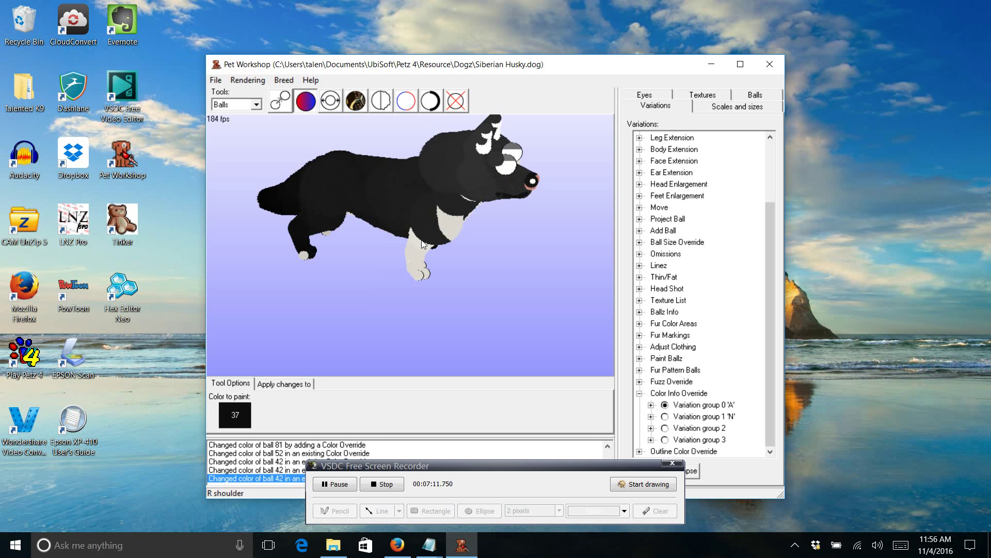
left_click(417, 251)
left_click(414, 256)
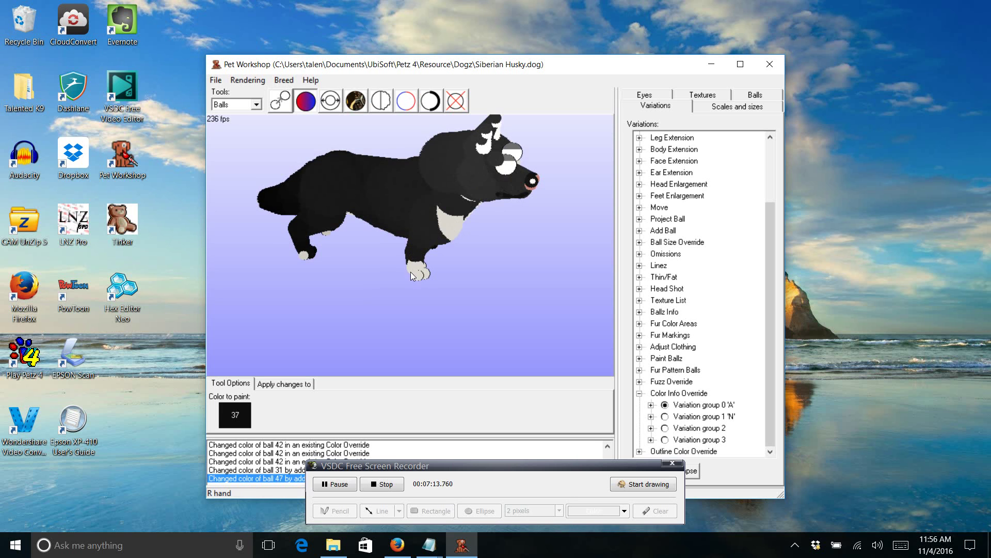
left_click(412, 272)
left_click(425, 281)
left_click(428, 271)
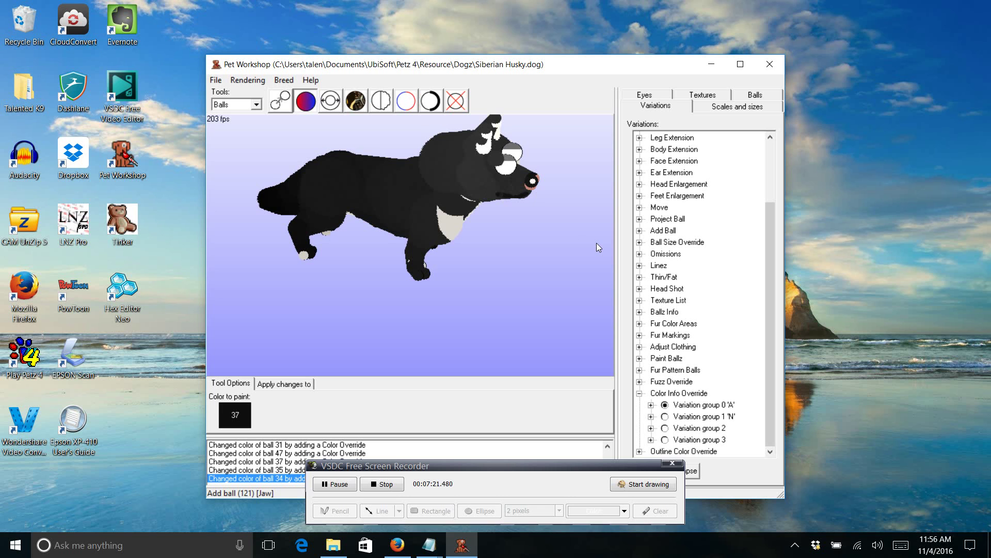
mouse_move(518, 222)
left_mouse_down()
mouse_move(486, 209)
mouse_move(469, 251)
mouse_move(534, 229)
left_mouse_up()
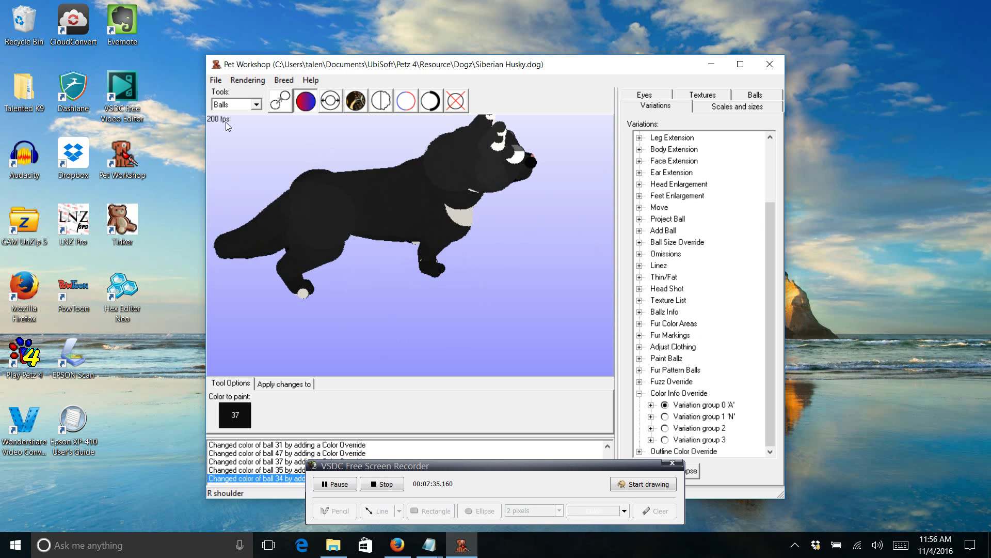
left_click(214, 82)
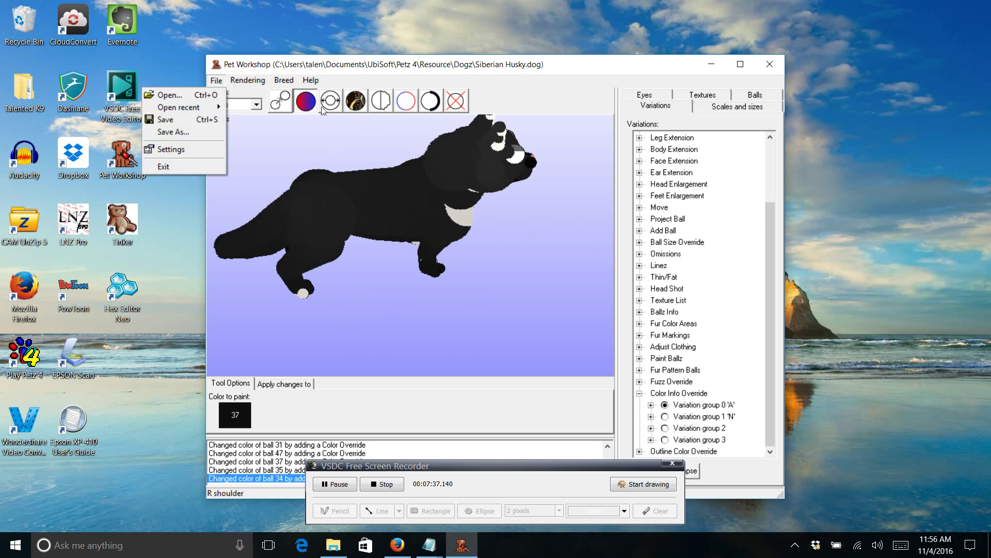
left_click(562, 308)
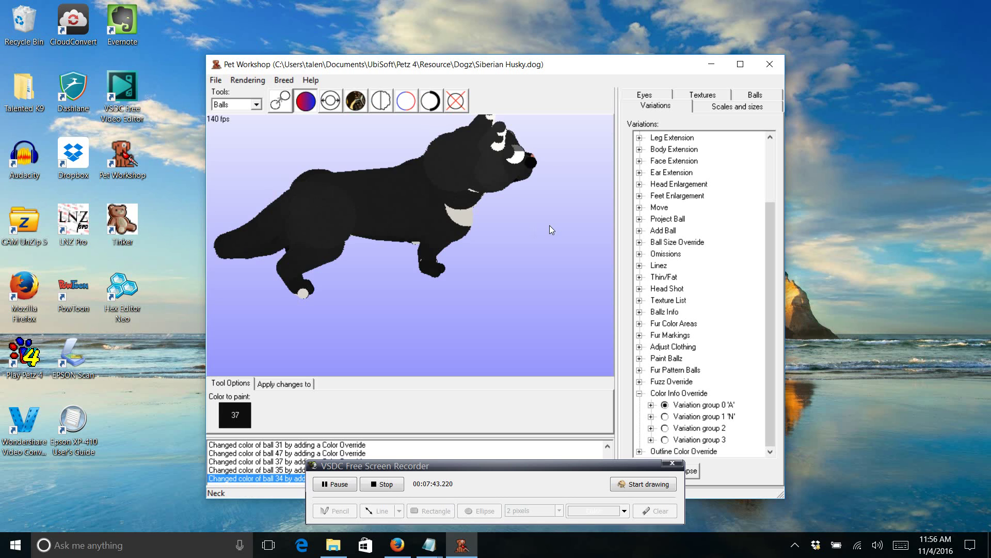
- Paint the white jaw balls 125 and 126, neck patch, chin and left shoulder black
left_click(482, 171)
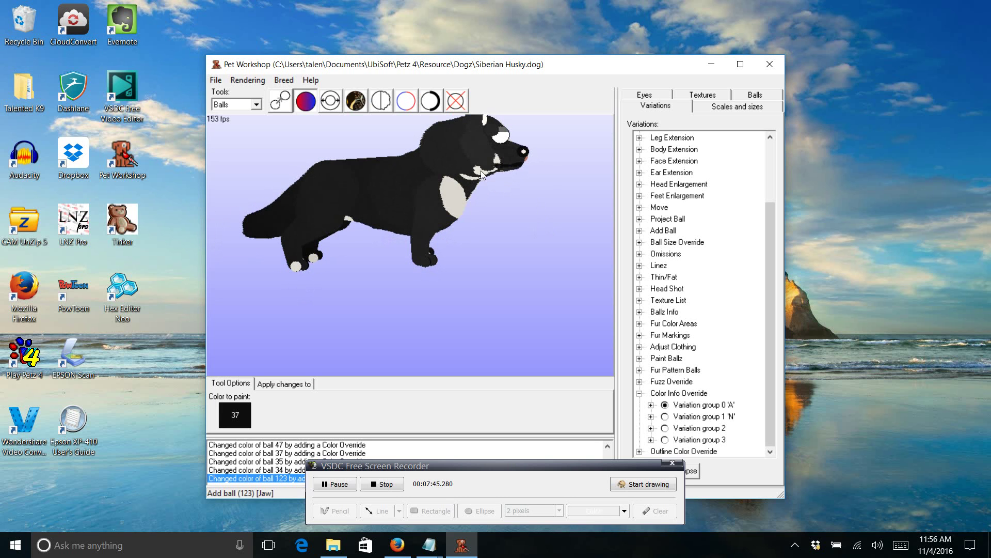
left_click(467, 177)
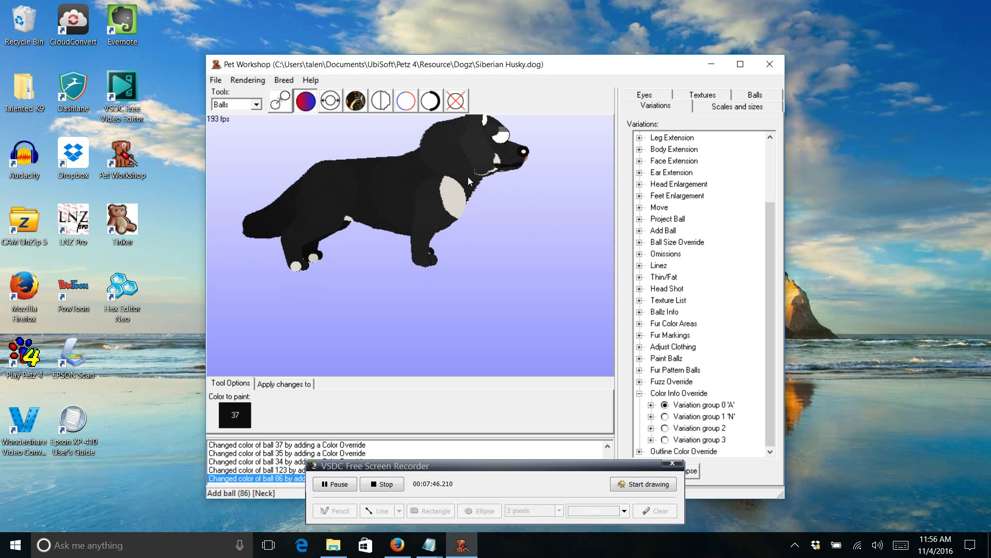
left_click(497, 162)
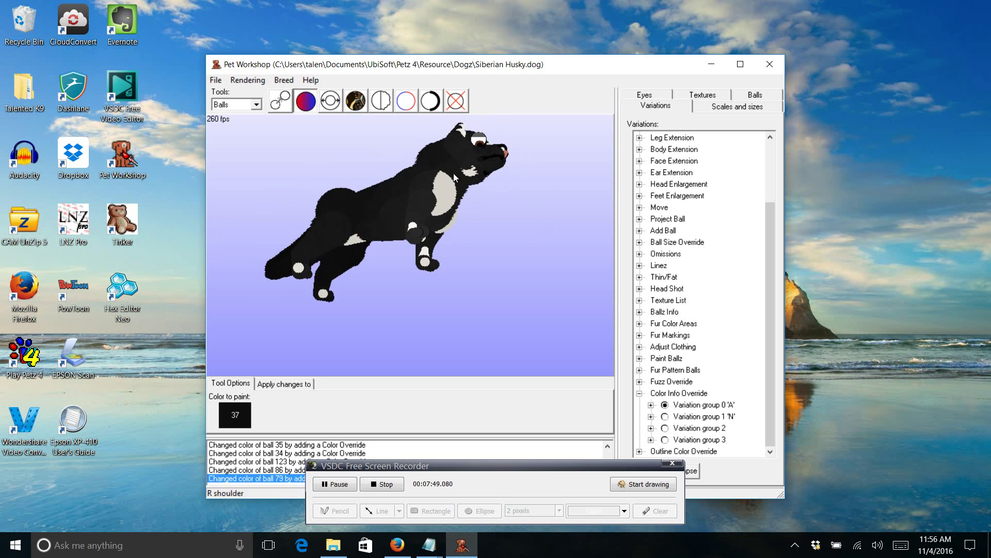
left_click(474, 189)
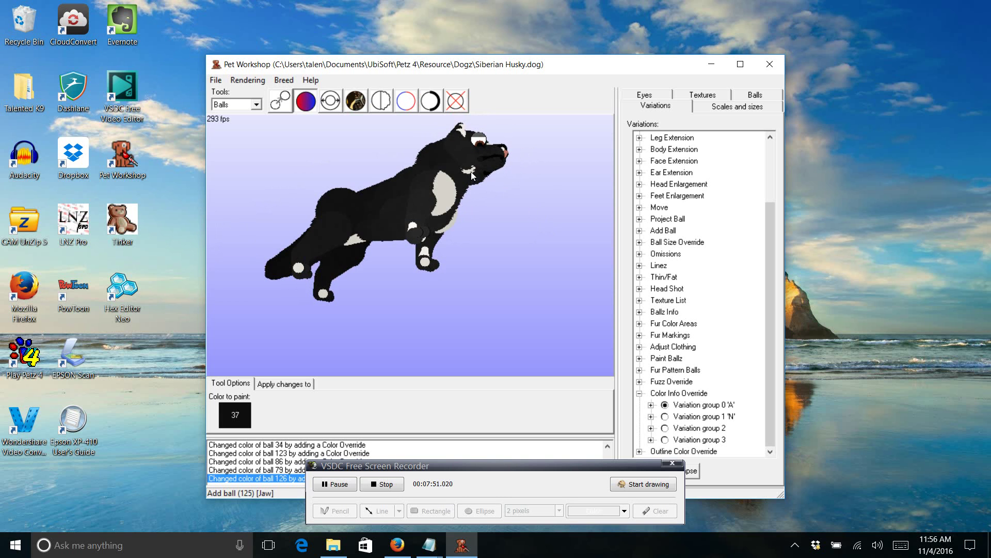
left_click(471, 172)
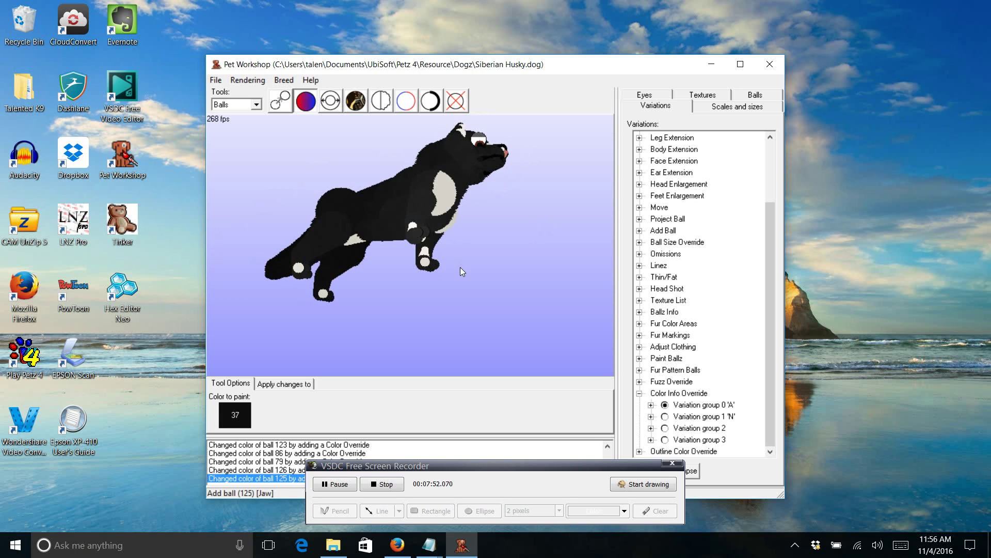
left_click(401, 191)
left_click(401, 191)
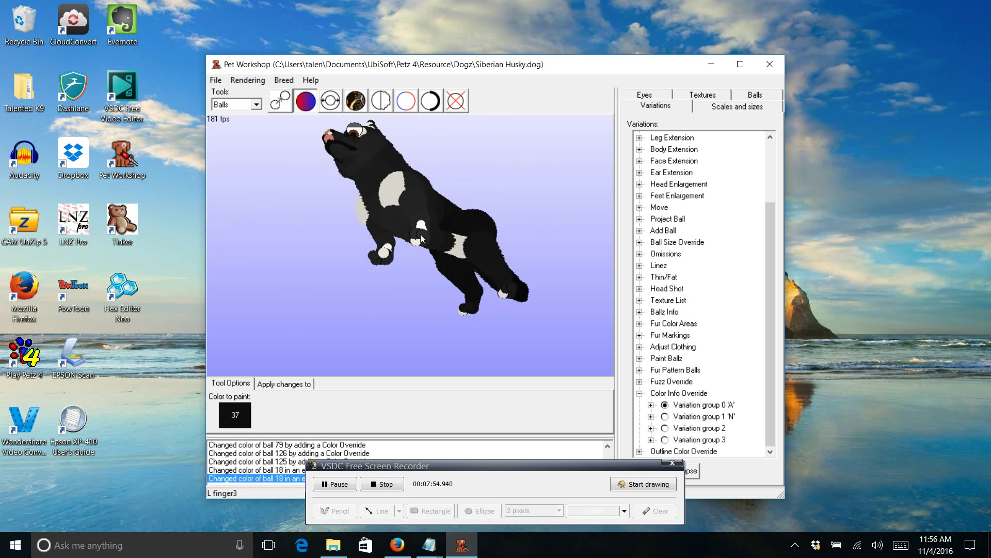
- Paint paw ball 33, left finger ball 9 and the white left toe balls black
left_click_drag(350, 299, 401, 257)
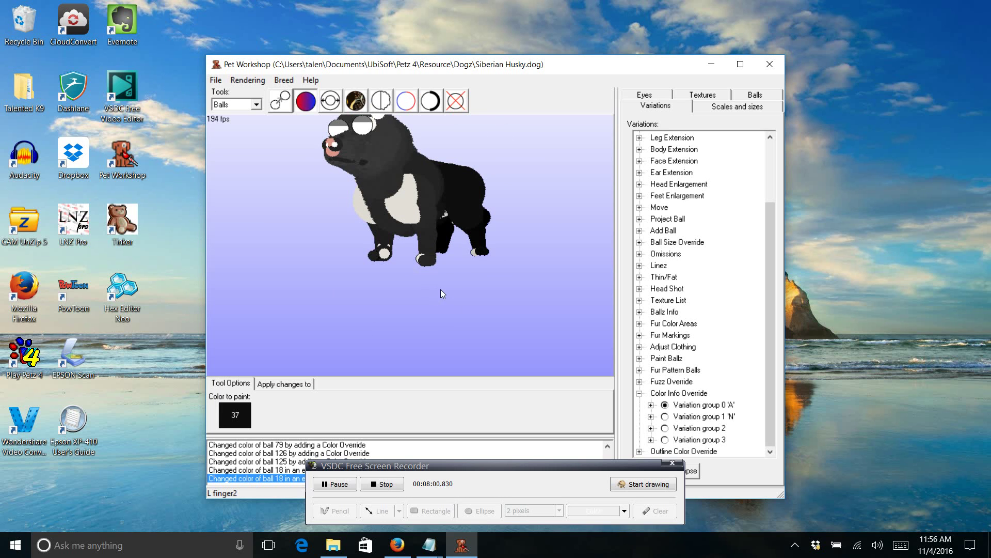
left_click(385, 258)
left_click_drag(395, 248, 385, 308)
left_click(421, 262)
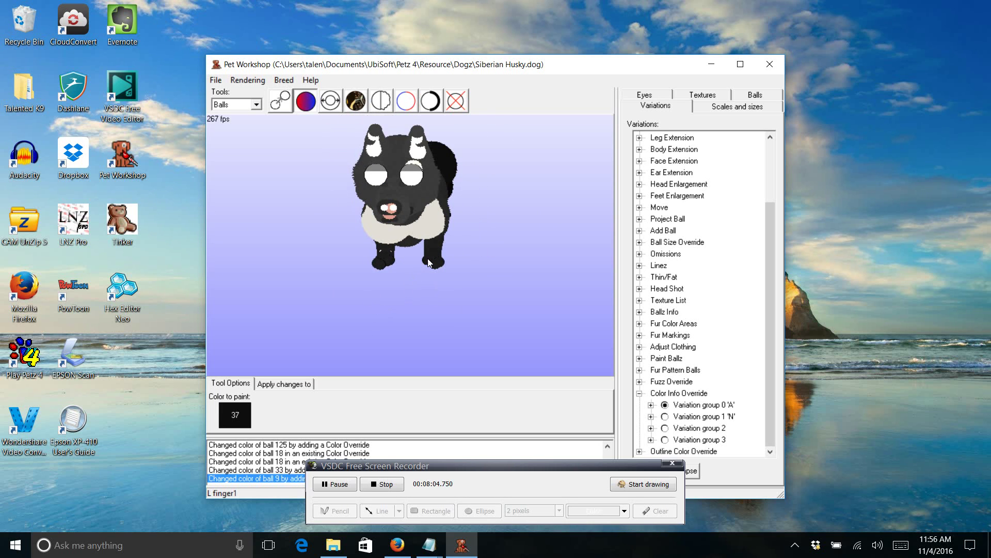
left_click_drag(401, 277, 407, 259)
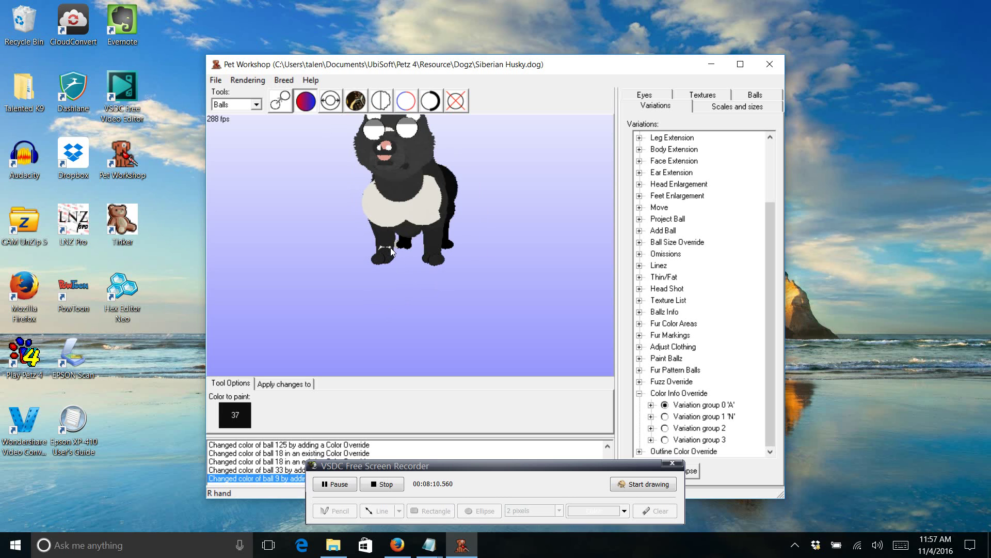
left_click_drag(432, 287, 456, 288)
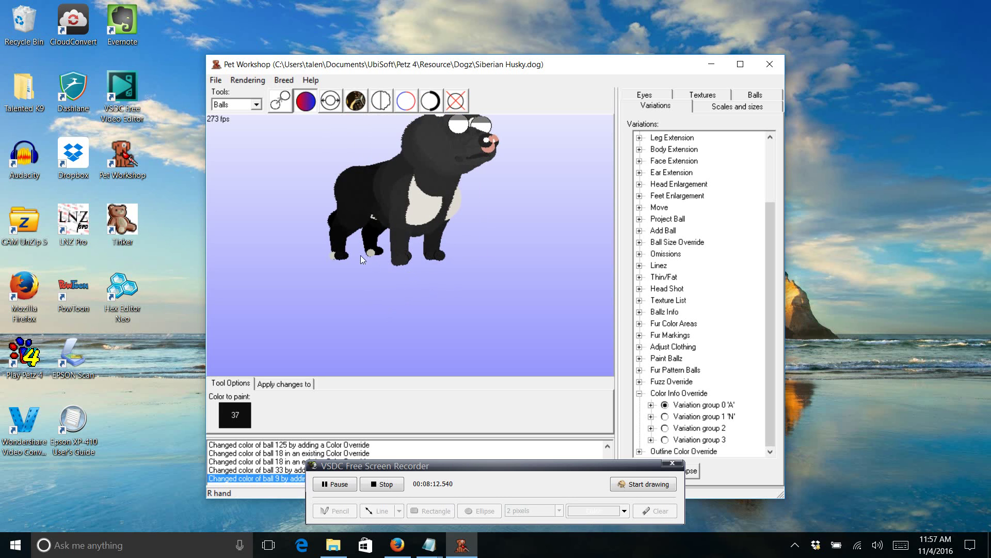
left_click(335, 256)
left_click(371, 253)
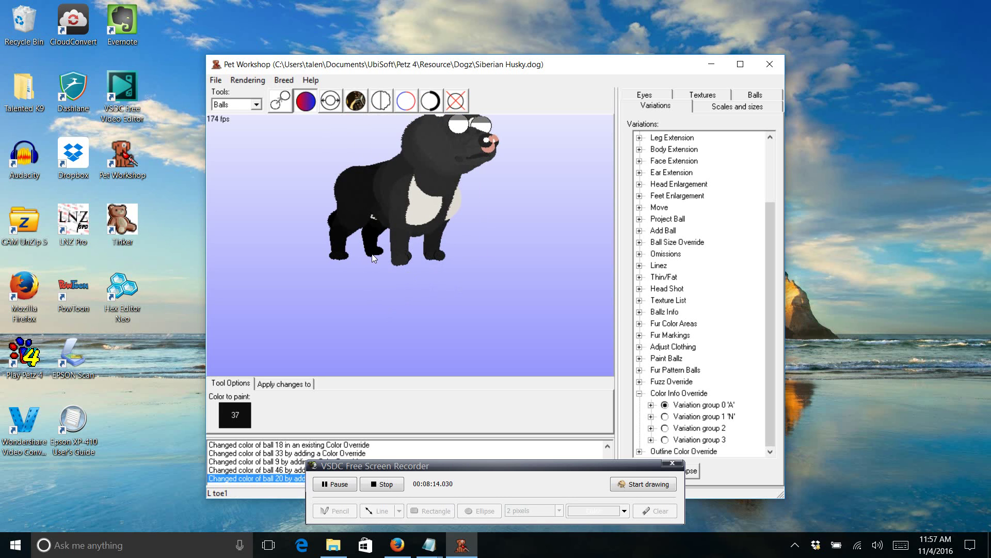
- Paint wrist ball 151, left wrist, left knee, left foot and right wrist ball 111 black
left_click(375, 220)
left_click_drag(389, 324, 395, 297)
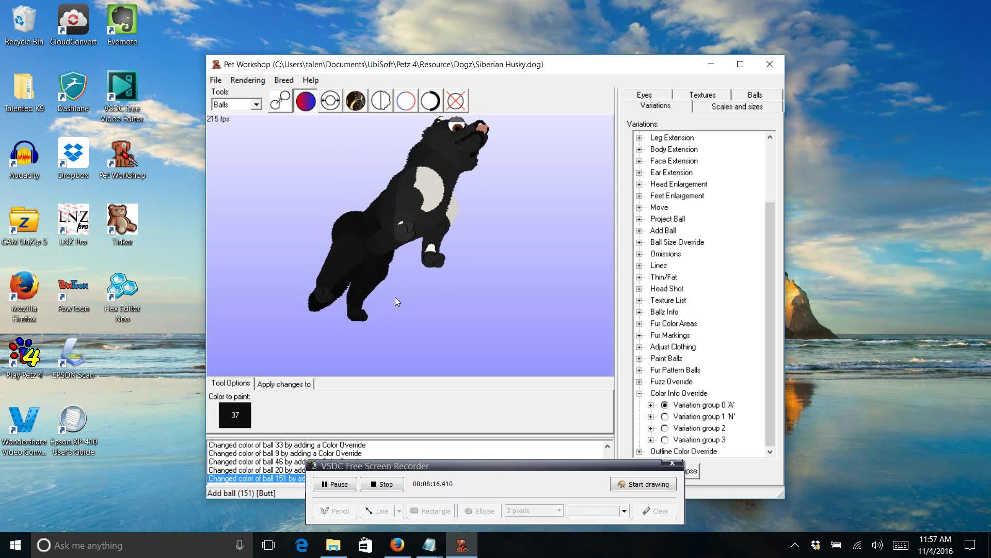
left_click(434, 250)
left_click(400, 222)
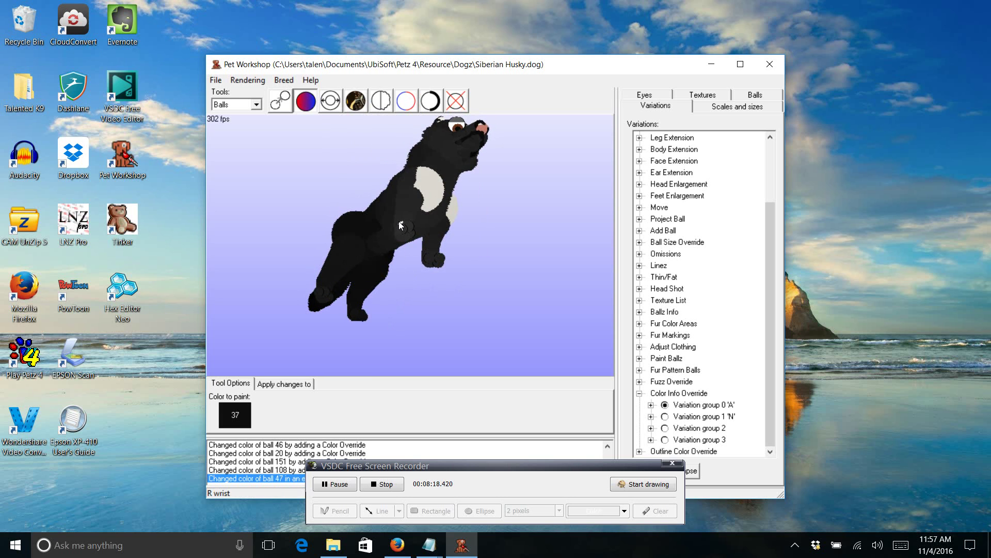
left_click(399, 222)
left_click_drag(422, 265, 445, 302)
left_click(404, 289)
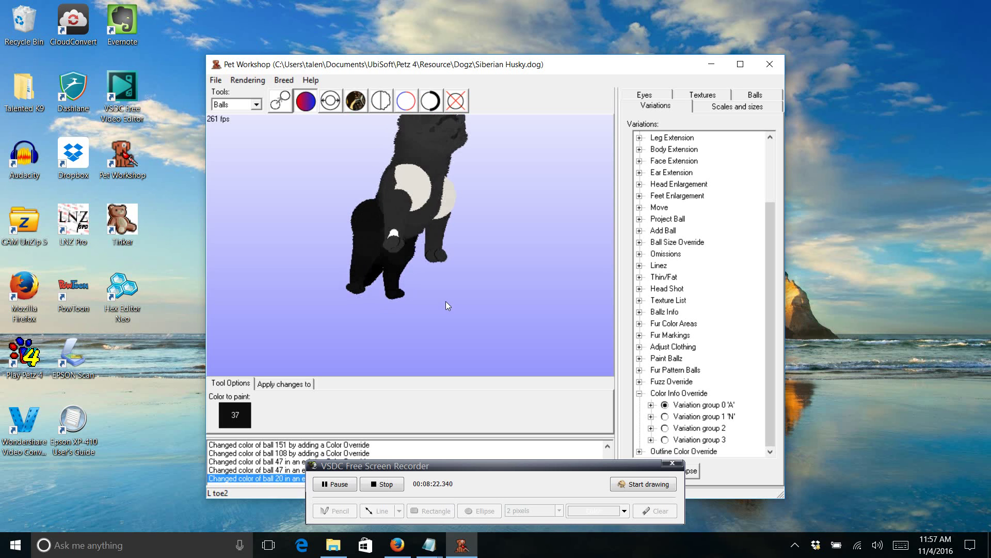
left_click(393, 232)
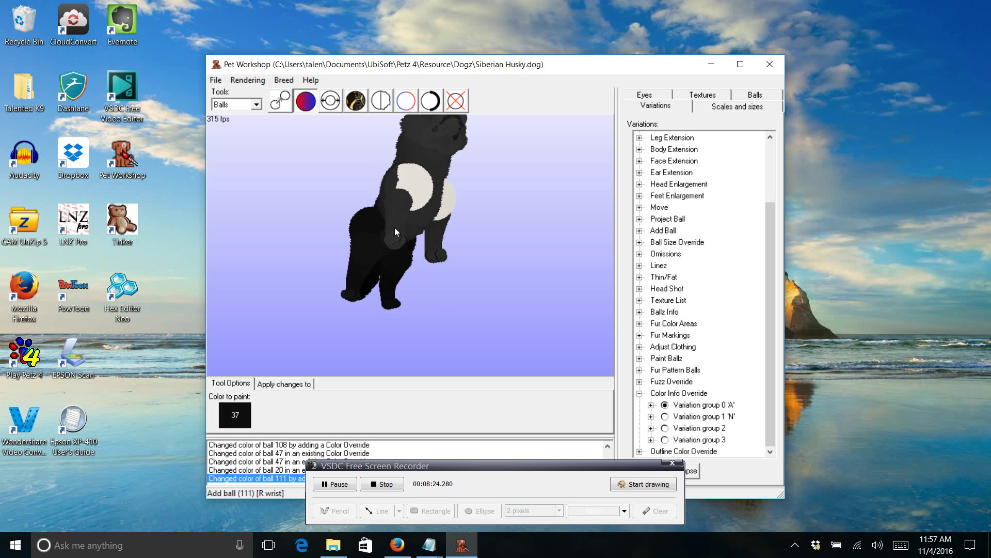
- Save the Siberian Husky breed file and paint one more head ball black
left_click(216, 80)
left_click(191, 123)
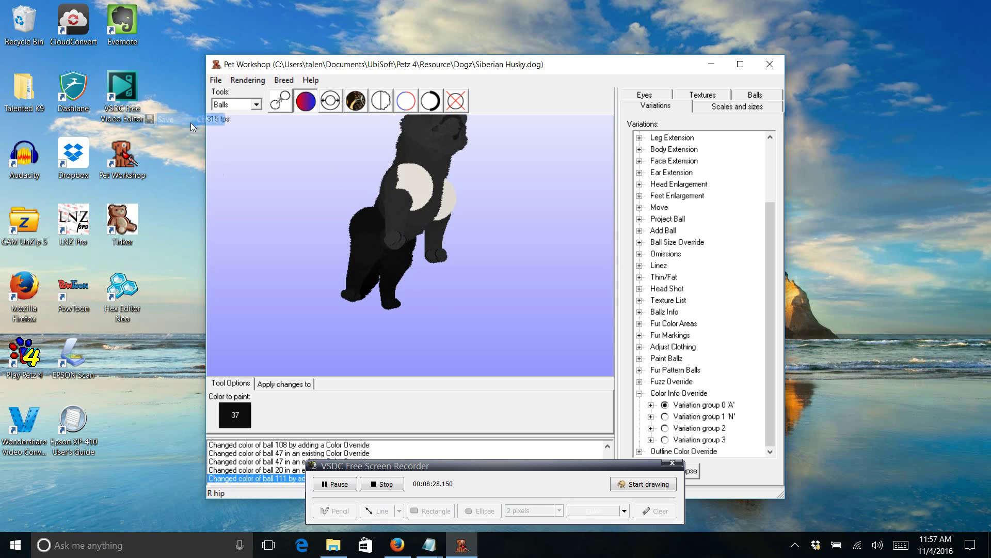
left_click_drag(503, 237, 439, 255)
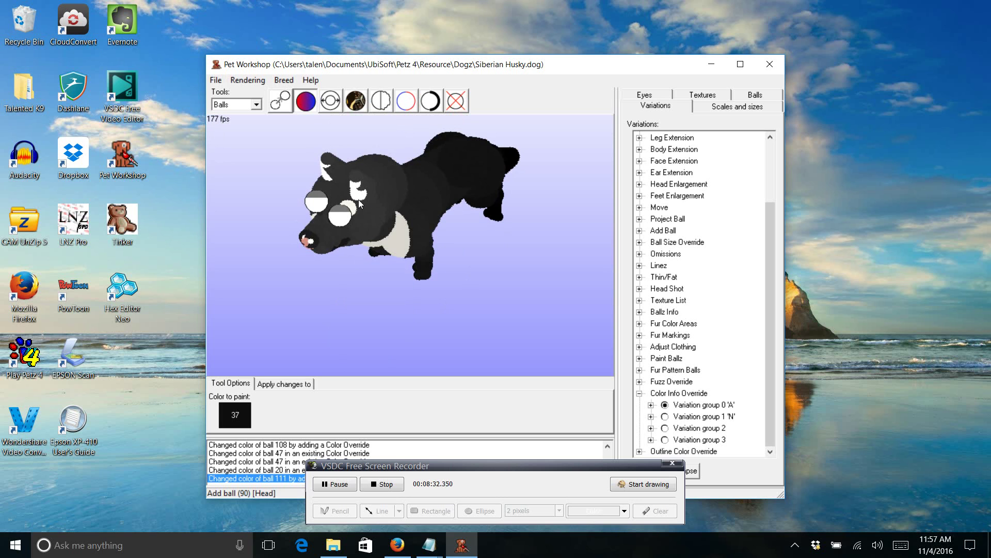
left_click_drag(428, 335, 462, 332)
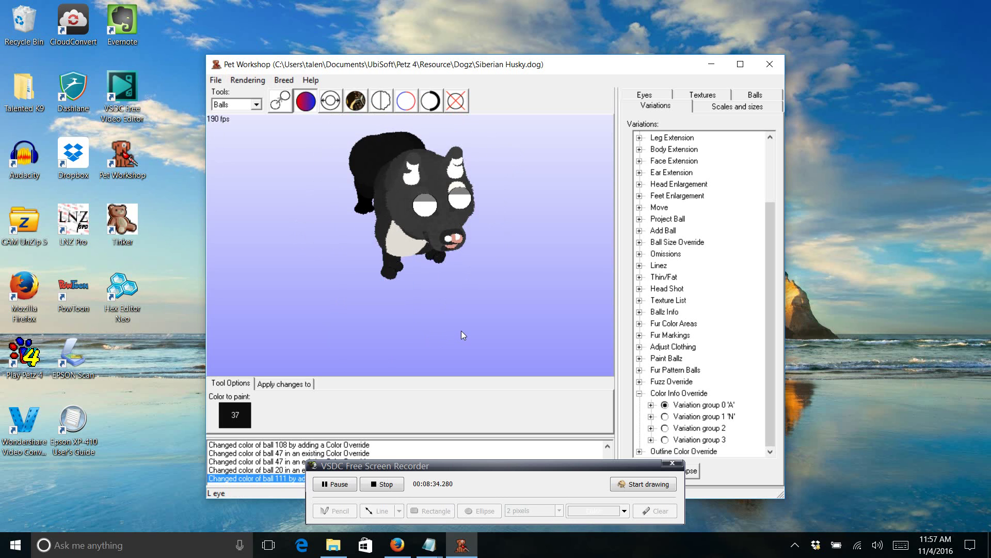
left_click(464, 189)
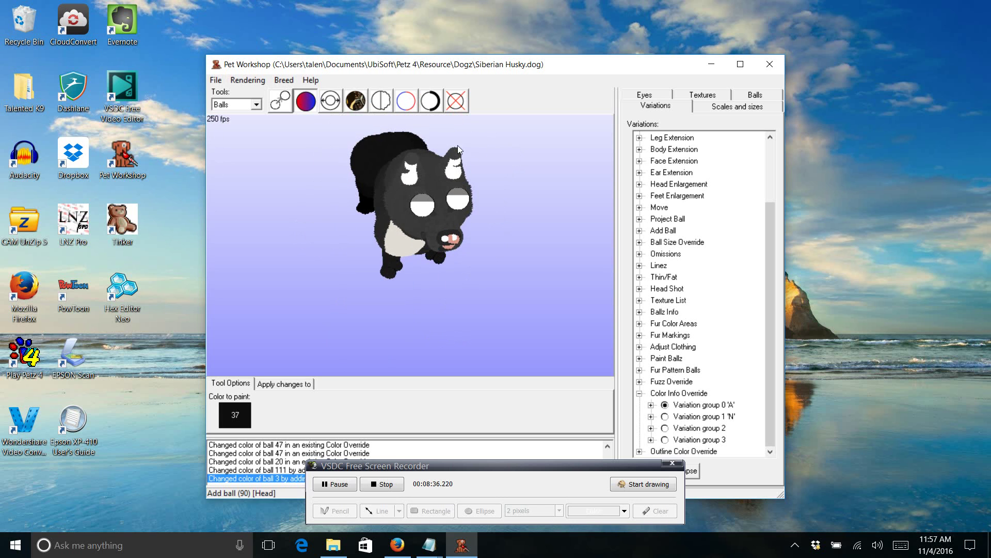
- Switch the paint colour to grey 31 and paint the ear and ear-tip balls
left_click(236, 416)
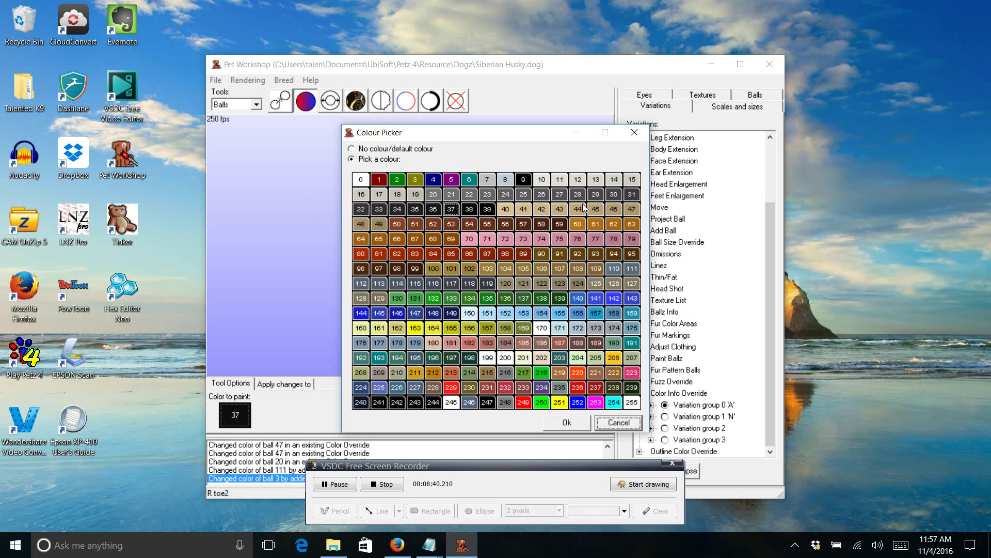
left_click(630, 195)
left_click(567, 422)
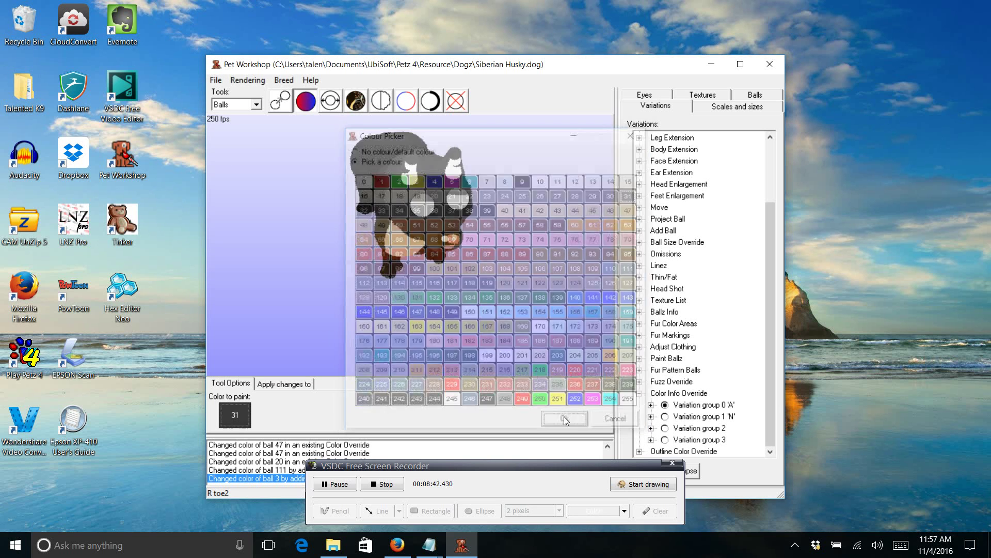
left_click(412, 179)
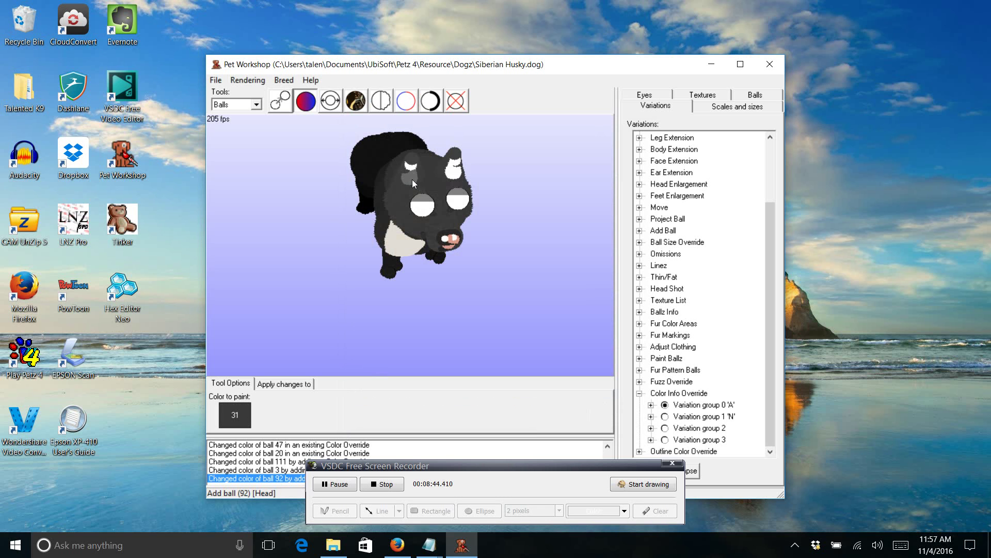
left_click(413, 168)
left_click(460, 172)
left_click(458, 165)
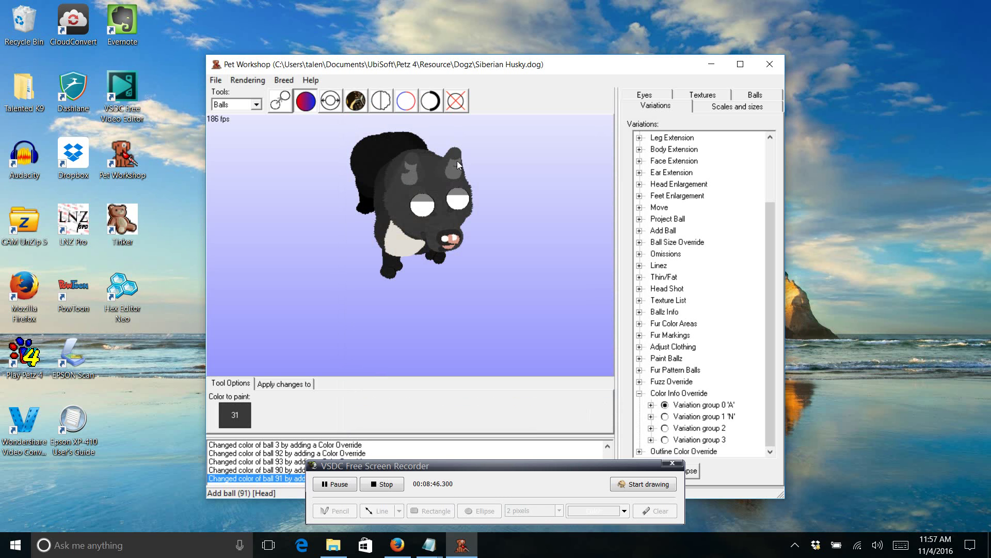
- Set the paint colour back to 37
left_click(245, 411)
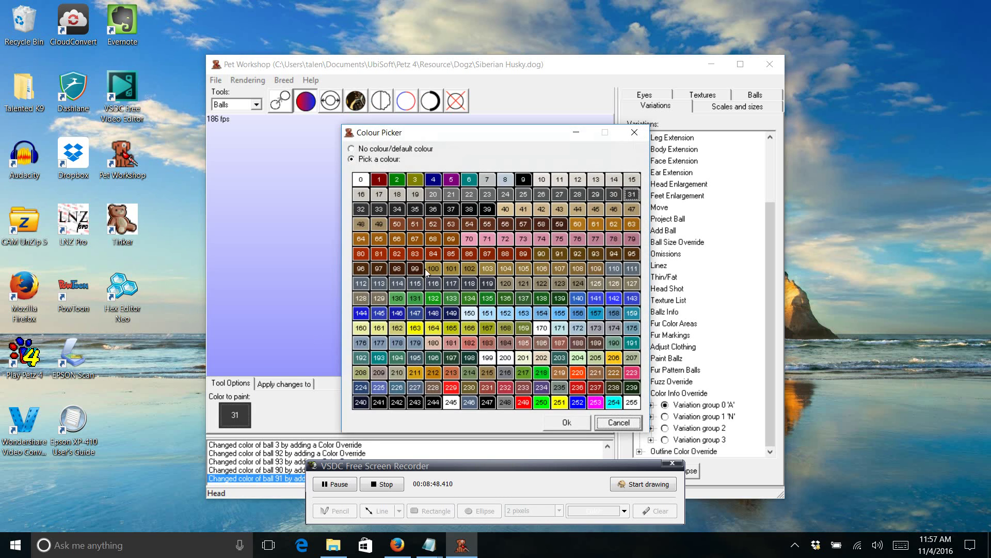
left_click(457, 209)
left_click(548, 422)
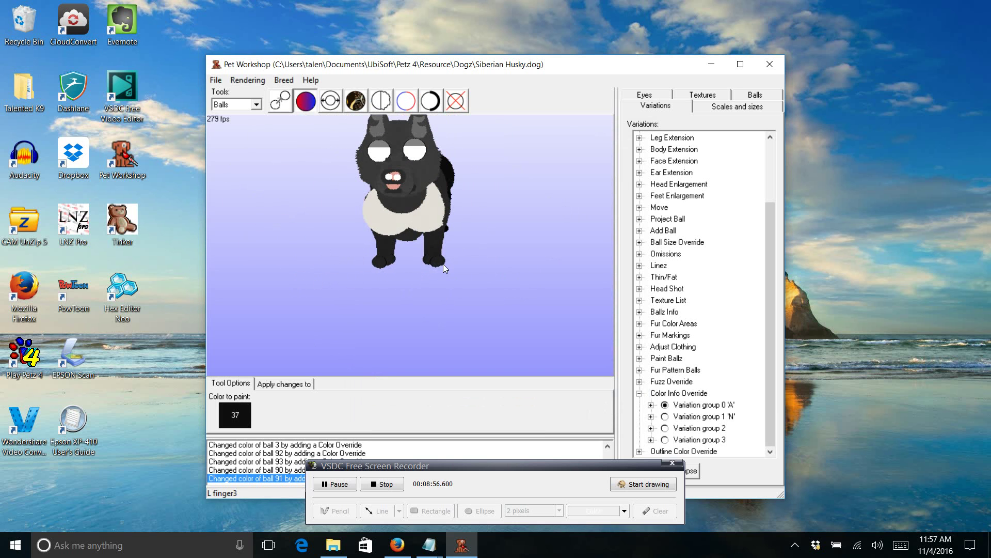
- In Paintballs mode, clear all paintballs from the chest ball
left_click(255, 106)
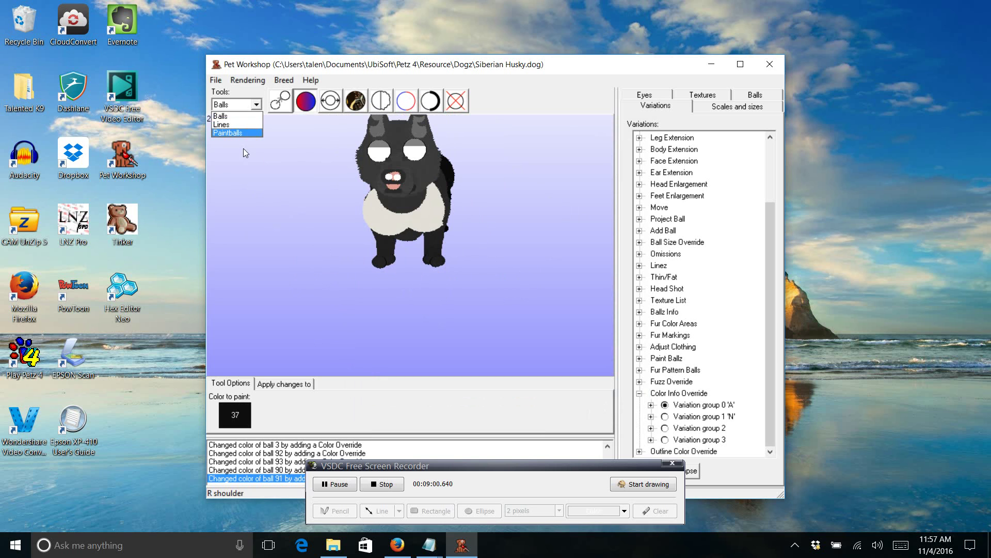
left_click(246, 134)
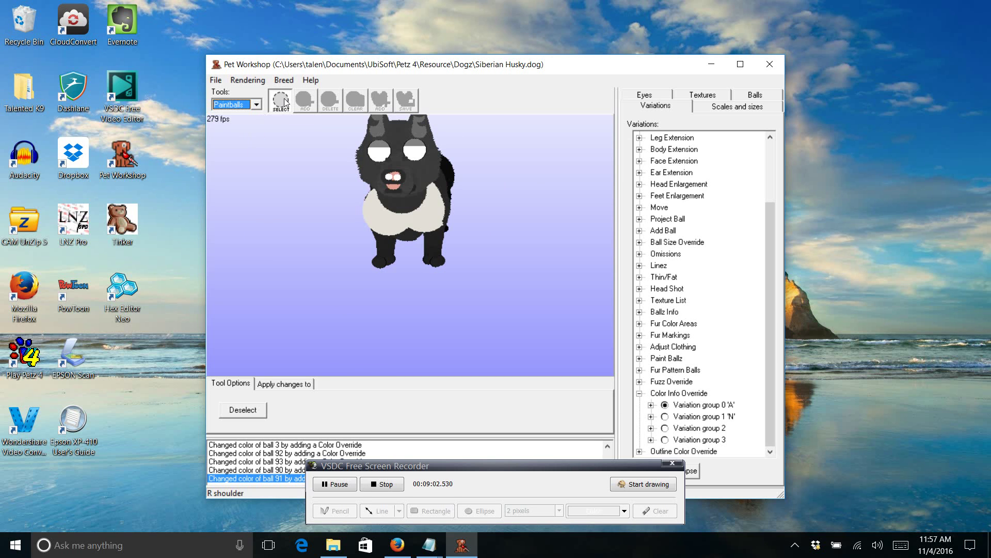
left_click(422, 213)
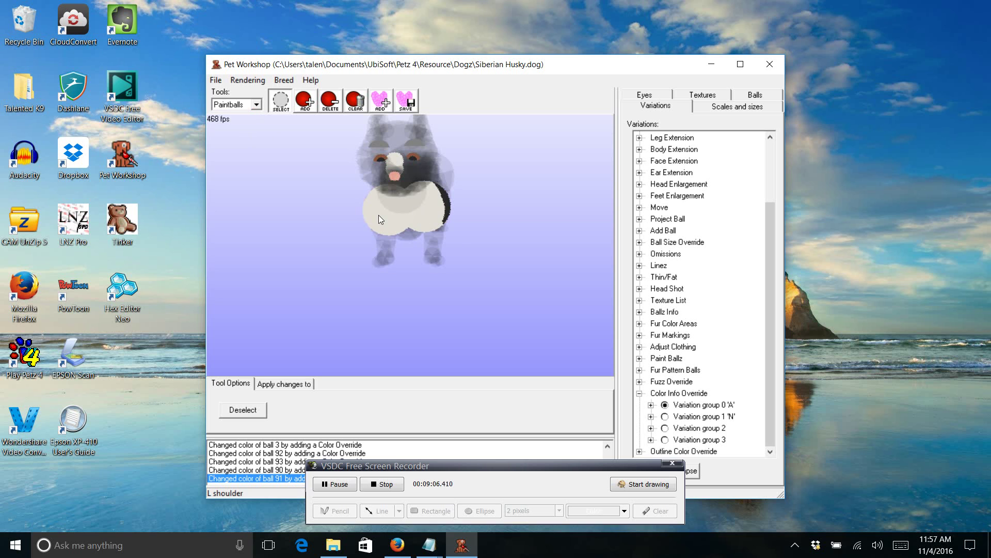
left_click(356, 102)
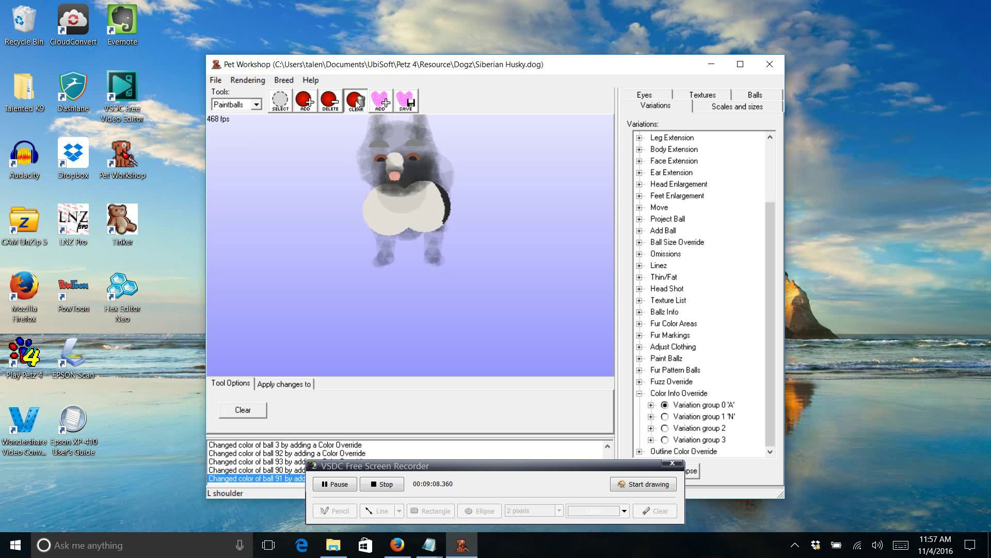
left_click(255, 411)
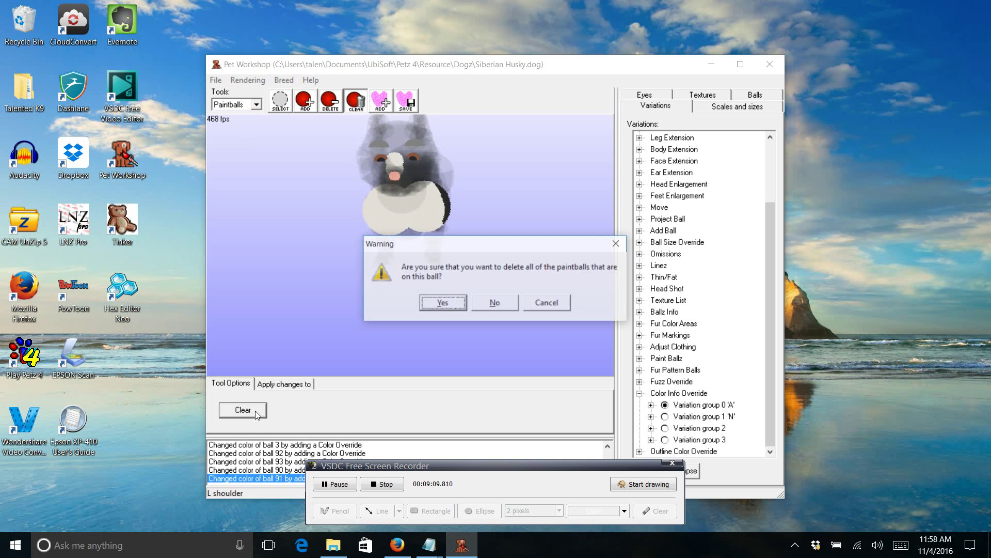
left_click(456, 307)
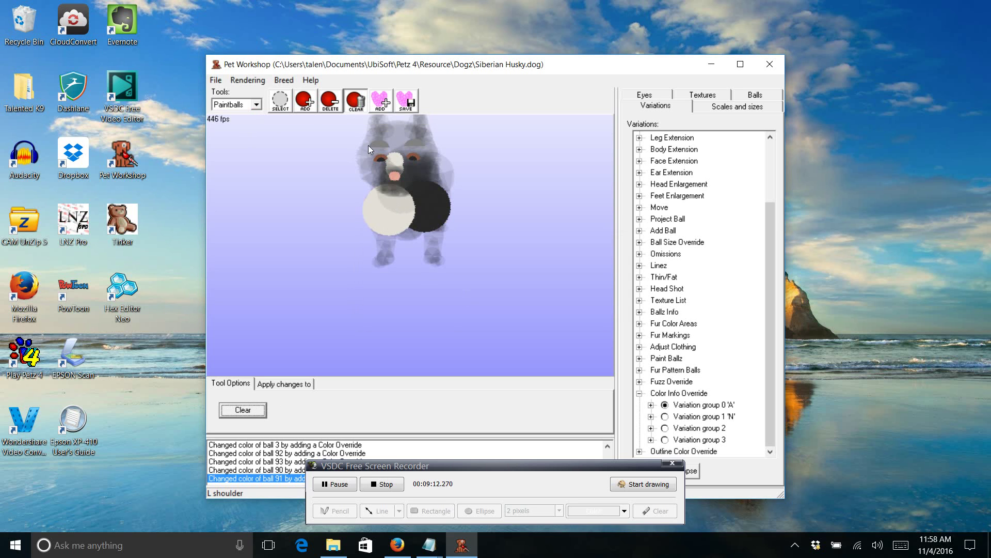
- Clear all paintballs from the right shoulder ball
left_click(281, 106)
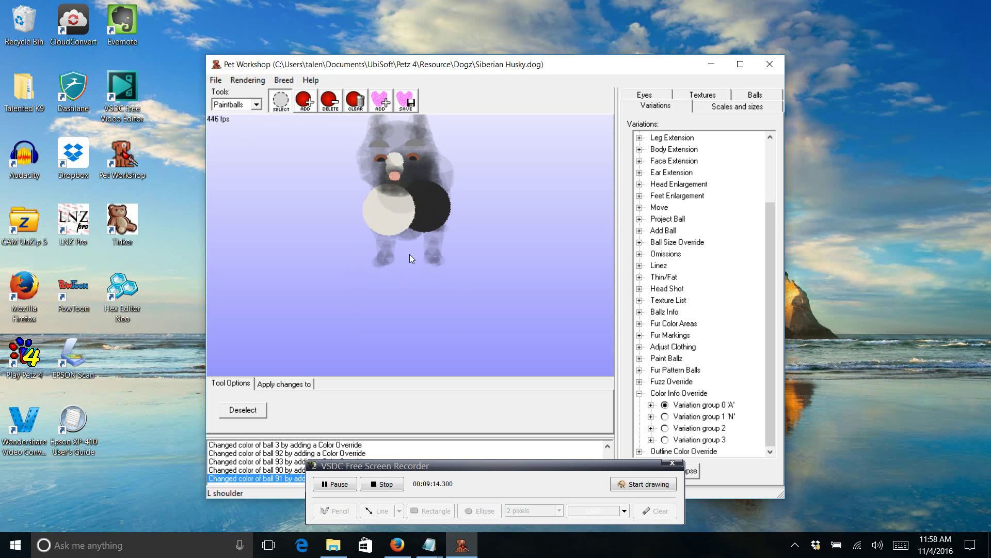
left_click(396, 213)
left_click(356, 101)
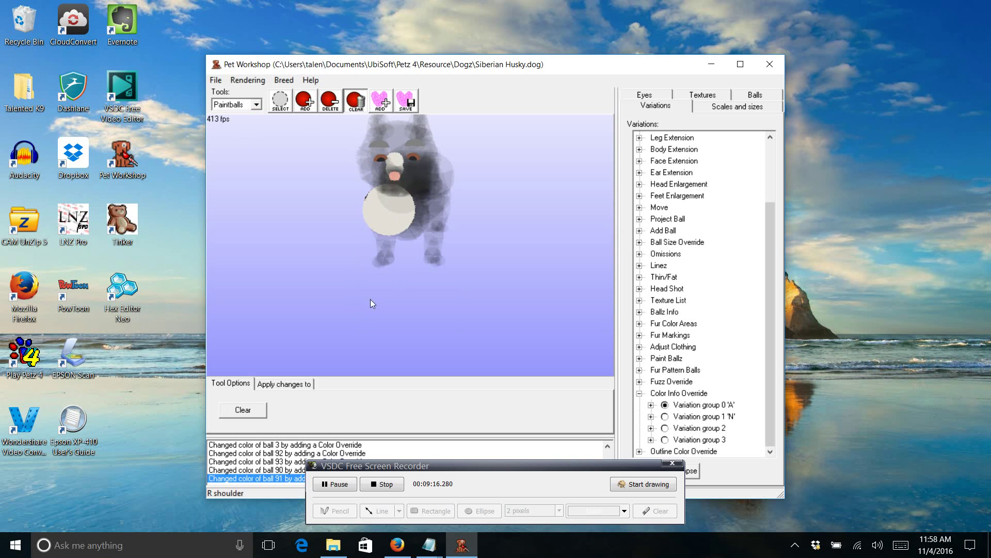
left_click(247, 412)
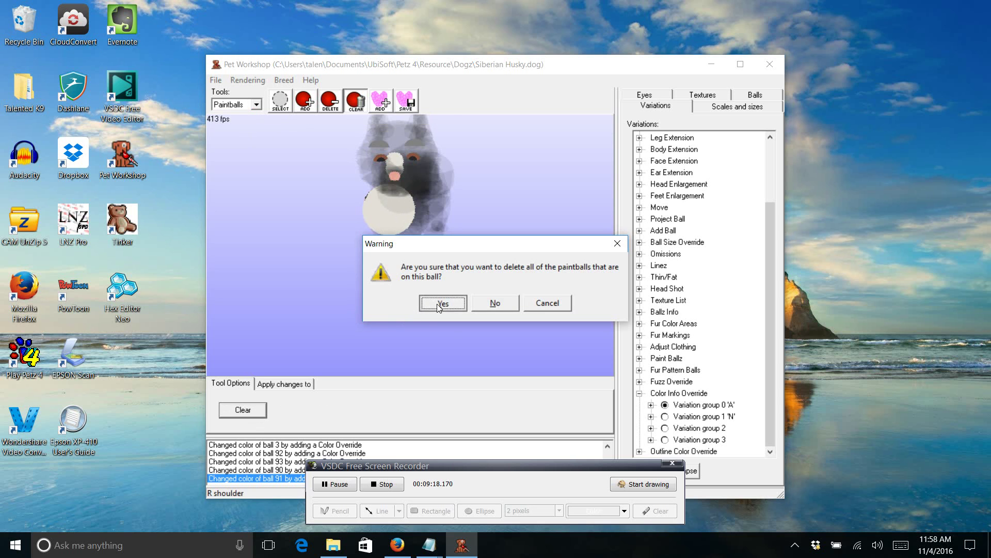
left_click(441, 304)
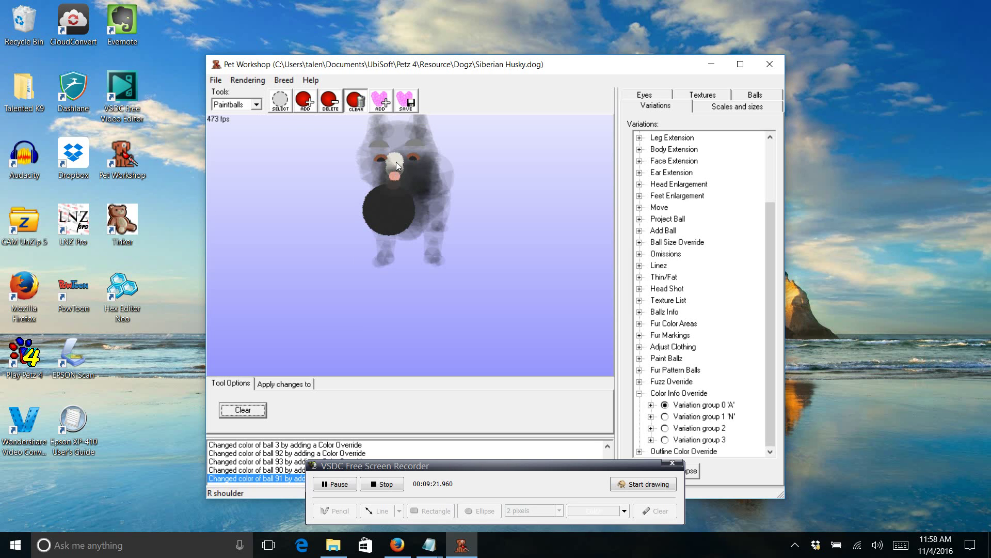
left_click(280, 101)
left_click(256, 105)
- Back in Paintballs mode, clear all paintballs from the chin ball
left_click(252, 116)
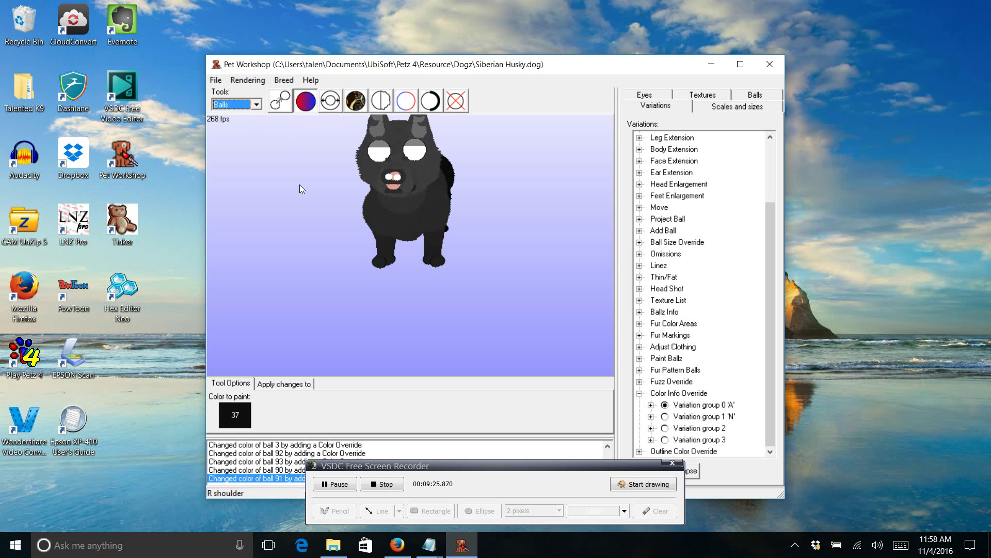
left_click(256, 105)
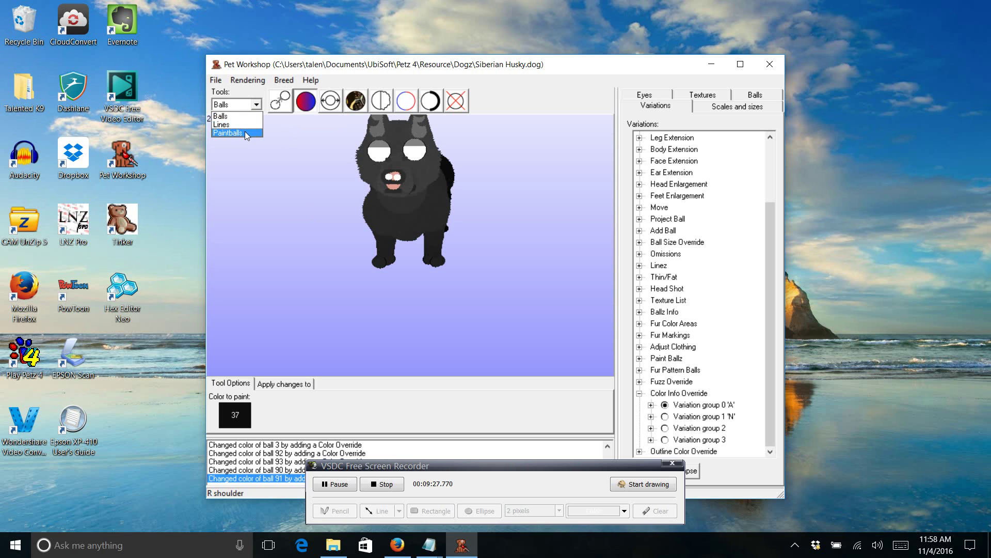
left_click(245, 131)
left_click_drag(276, 215, 283, 224)
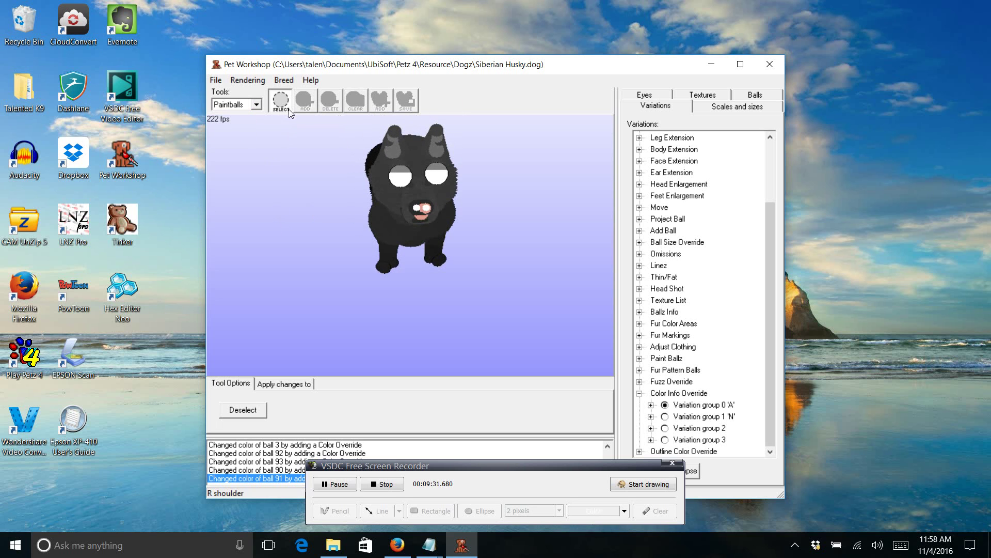
left_click(423, 194)
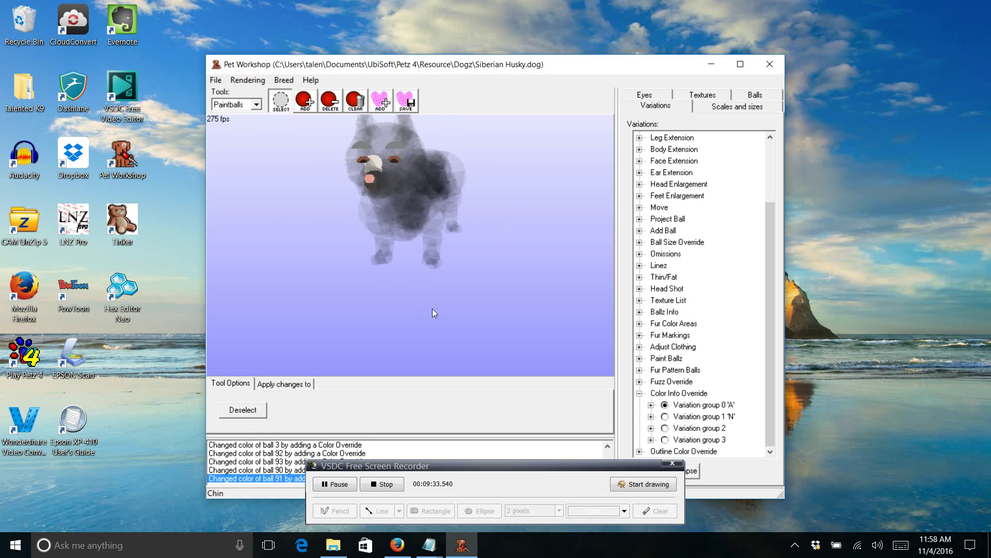
left_click_drag(433, 309, 438, 315)
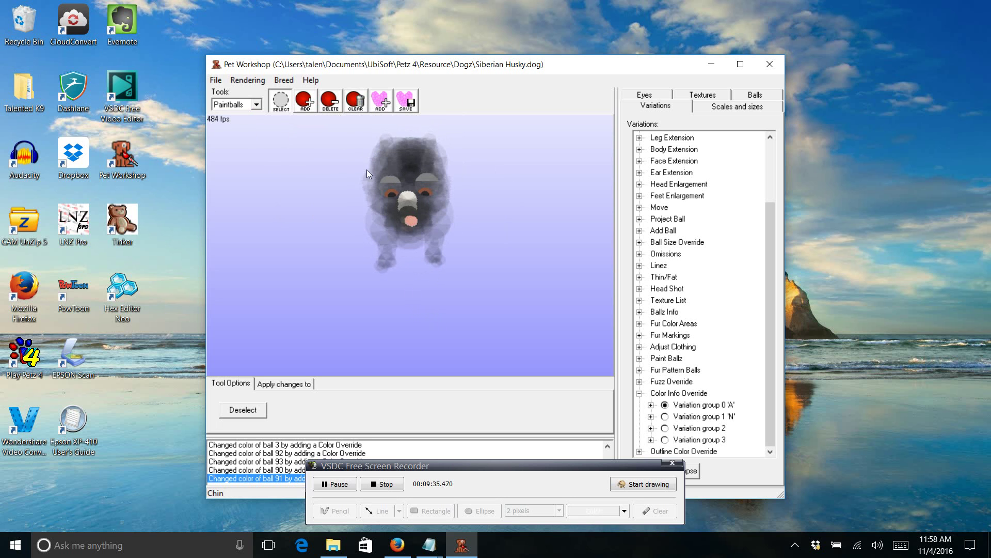
left_click(358, 103)
left_click(252, 406)
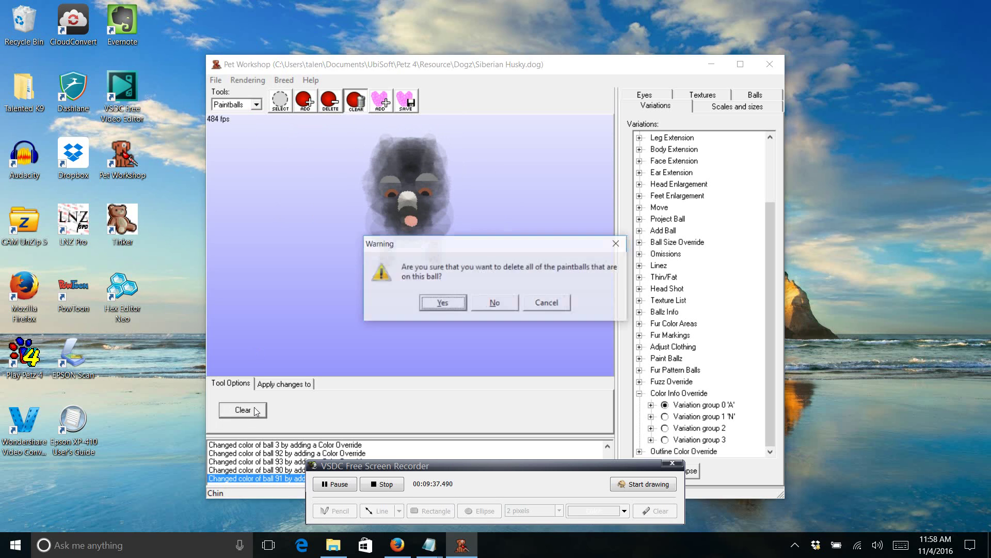
left_click(433, 305)
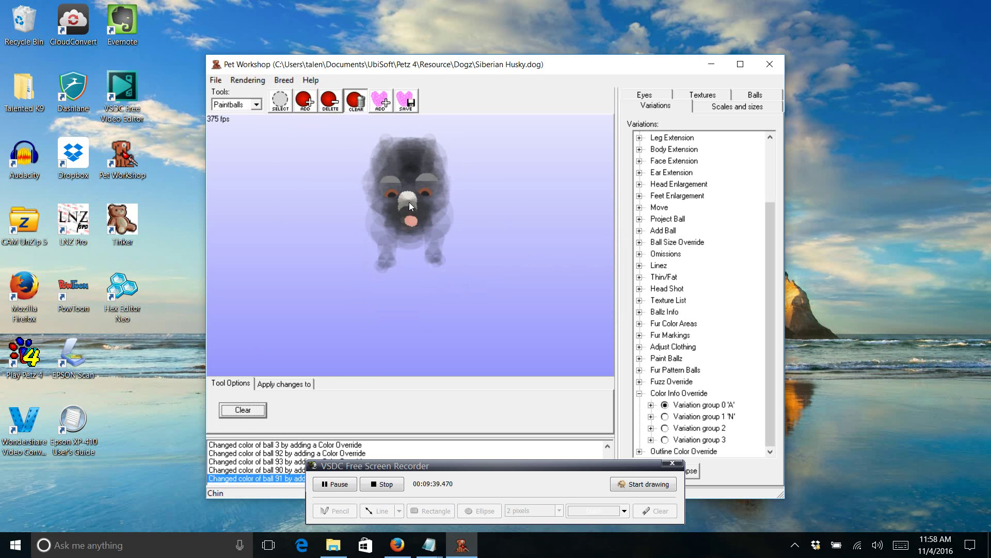
- Clear all paintballs from the head ball
left_click(286, 107)
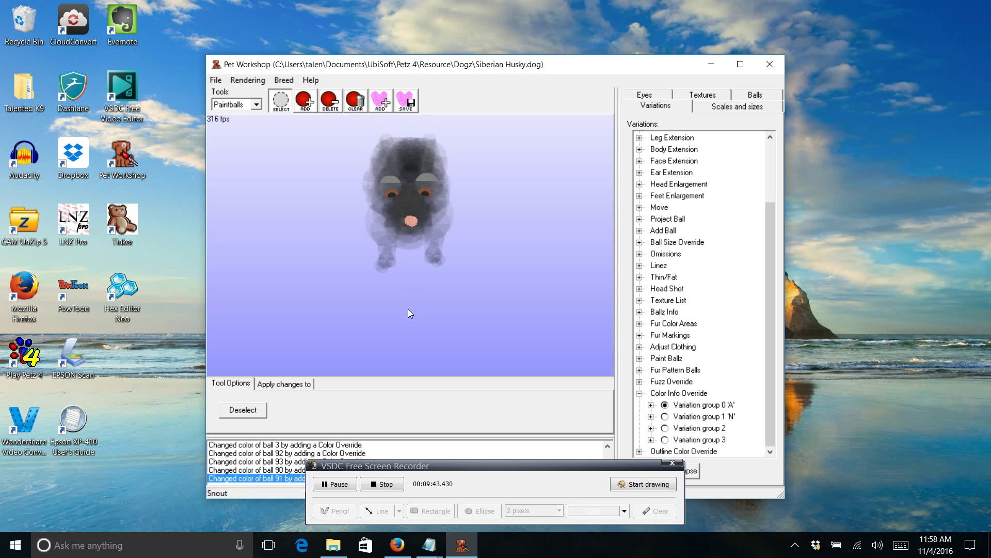
mouse_move(407, 309)
left_mouse_down()
mouse_move(408, 299)
mouse_move(382, 315)
mouse_move(411, 310)
mouse_move(397, 331)
mouse_move(408, 321)
left_mouse_up()
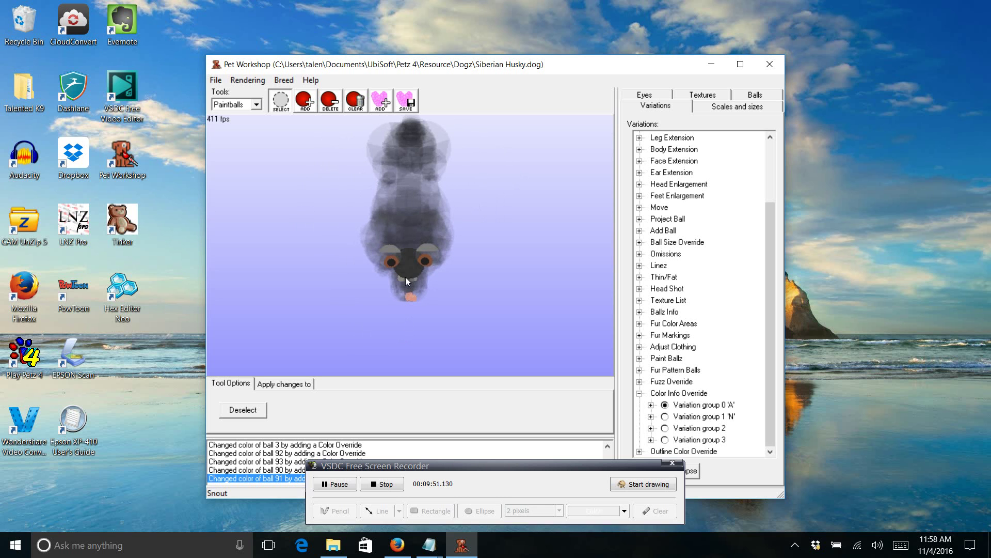
left_click_drag(405, 282, 435, 330)
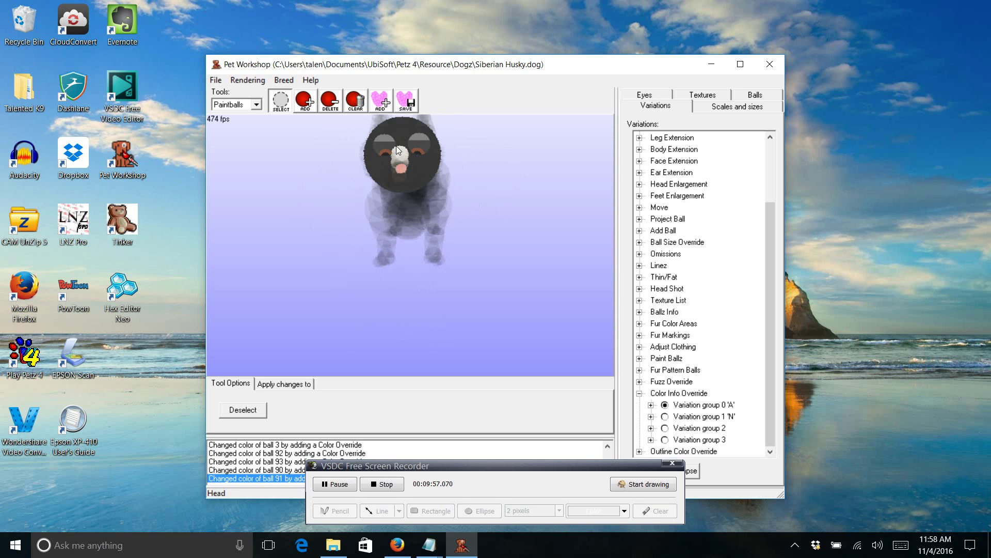
left_click(362, 105)
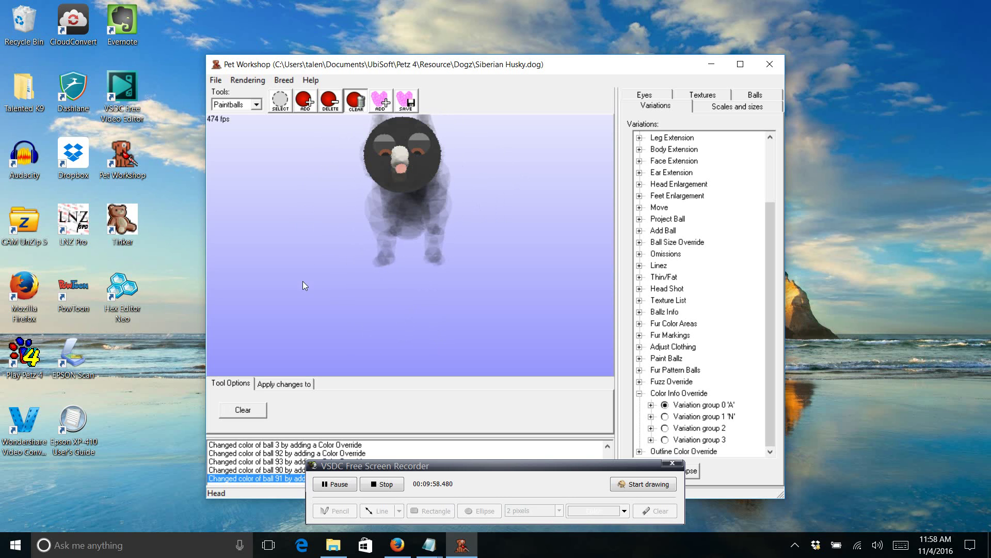
left_click(258, 408)
left_click(443, 304)
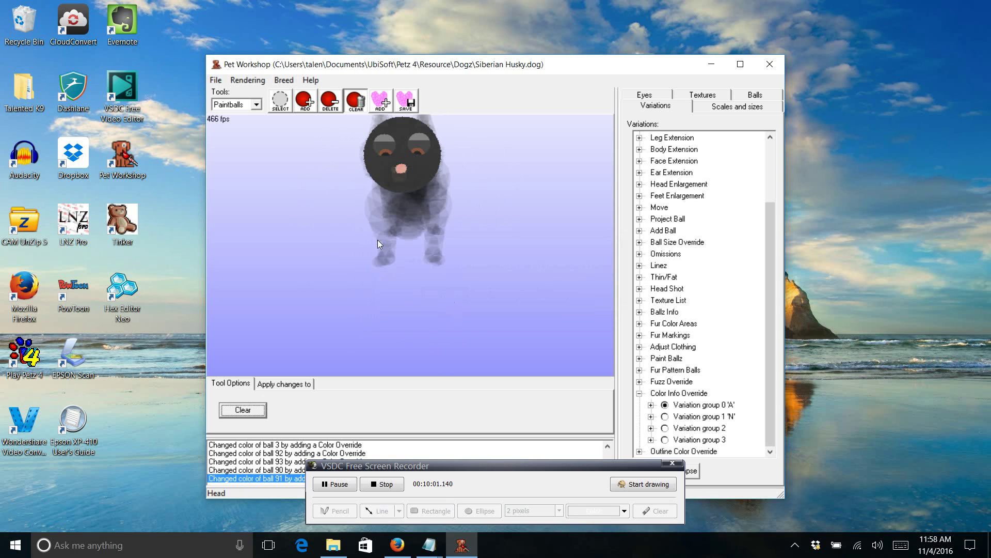
left_click(257, 104)
- Set both left and right irises to light blue colour 152 and the eyelid to colour 39
left_click(254, 116)
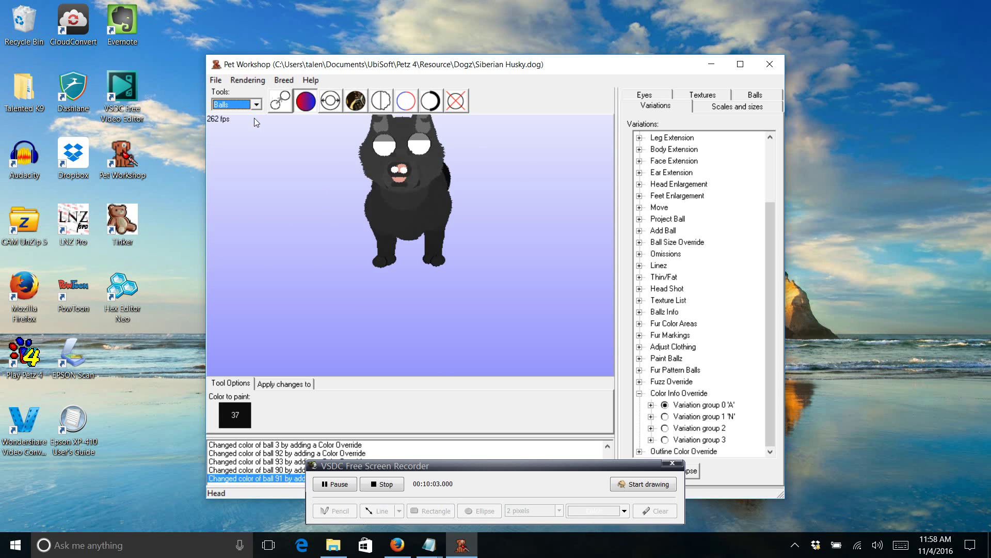
left_click_drag(307, 286, 545, 287)
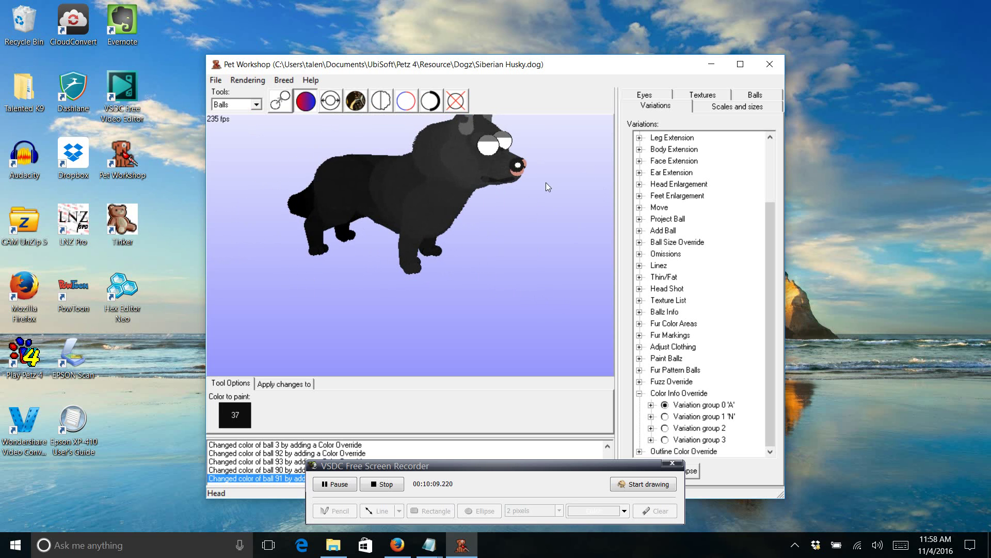
left_click_drag(548, 236, 519, 237)
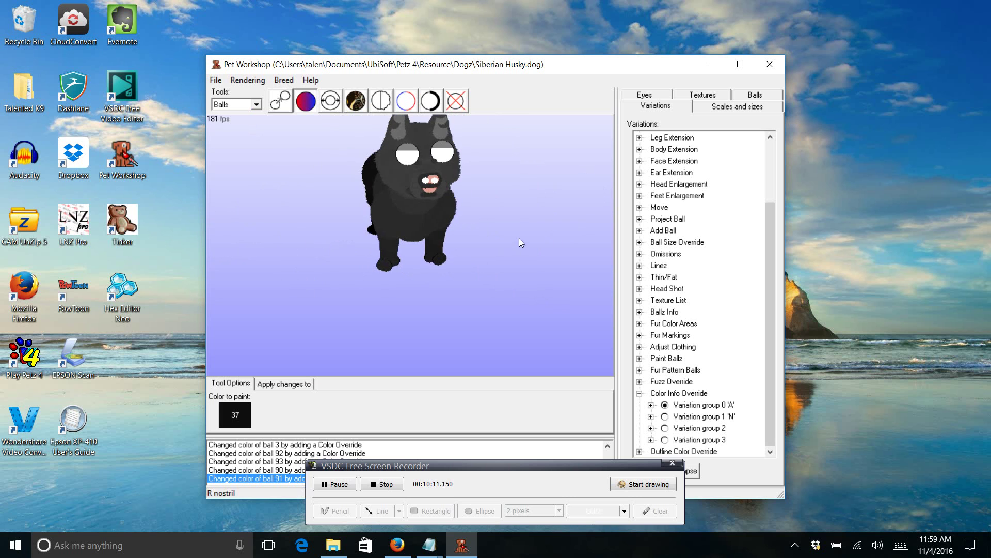
left_click(648, 95)
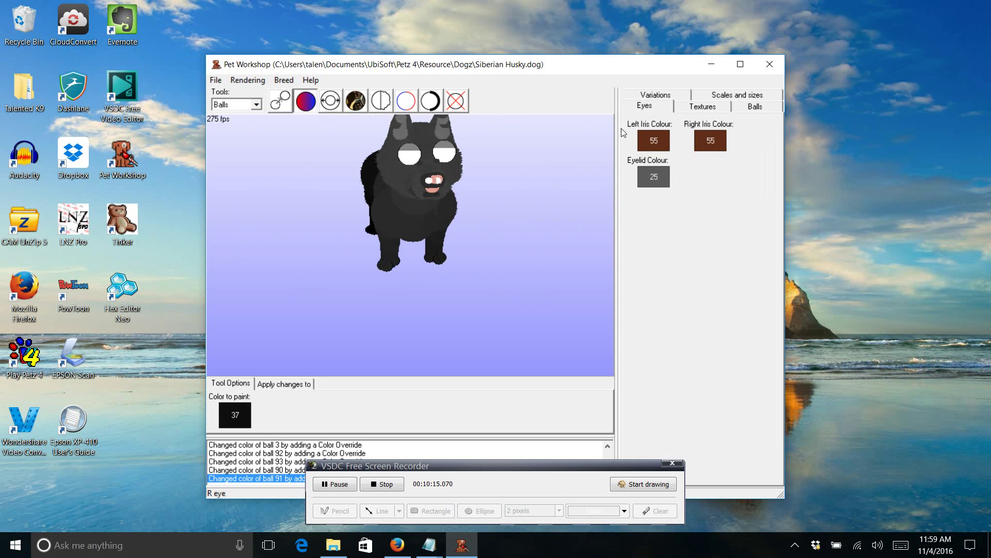
left_click(643, 140)
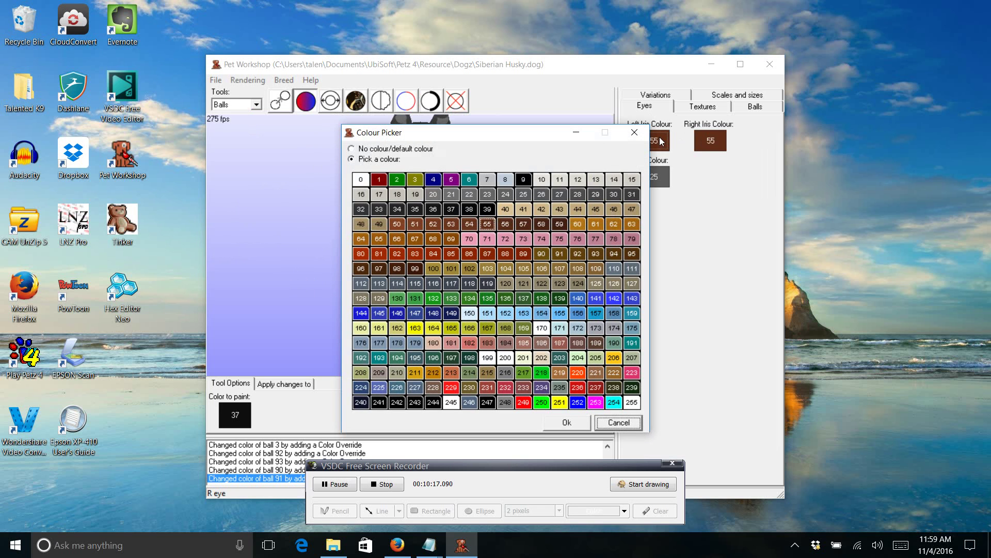
left_click(506, 314)
left_click(558, 427)
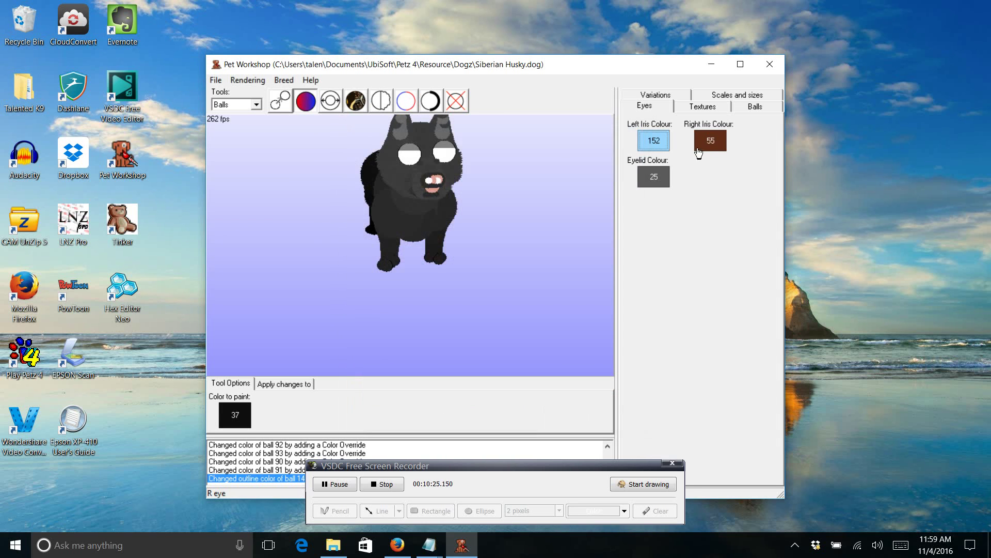
left_click(710, 144)
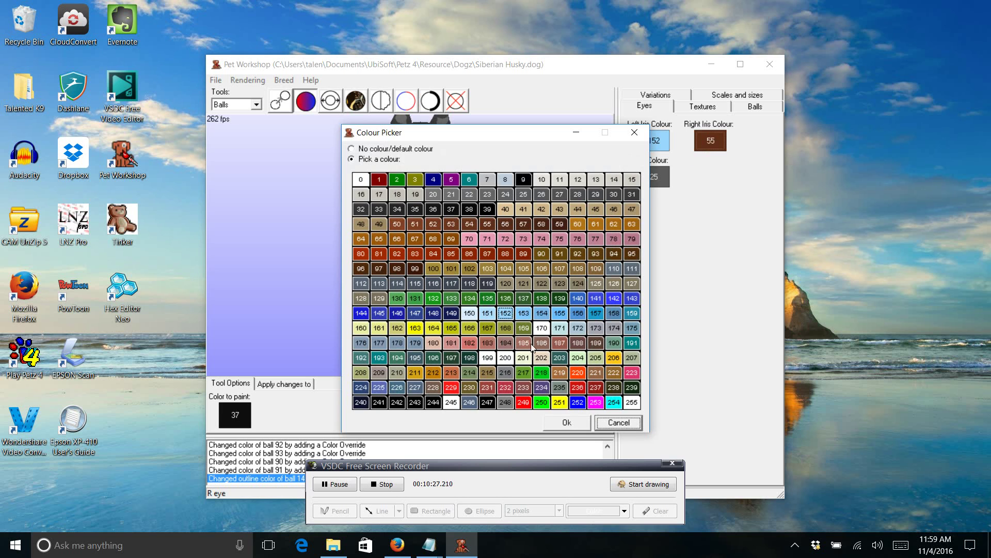
left_click(557, 423)
left_click(653, 176)
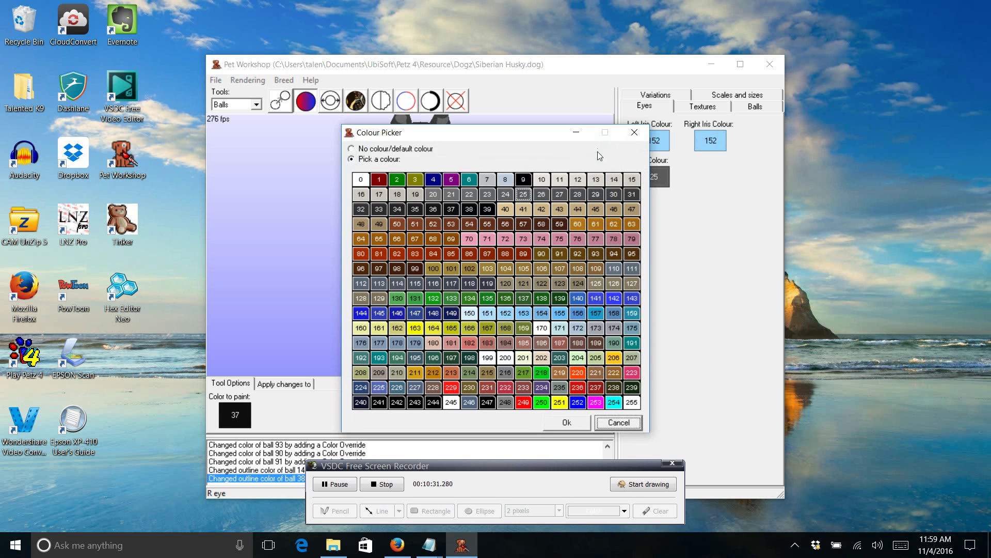
left_click(488, 211)
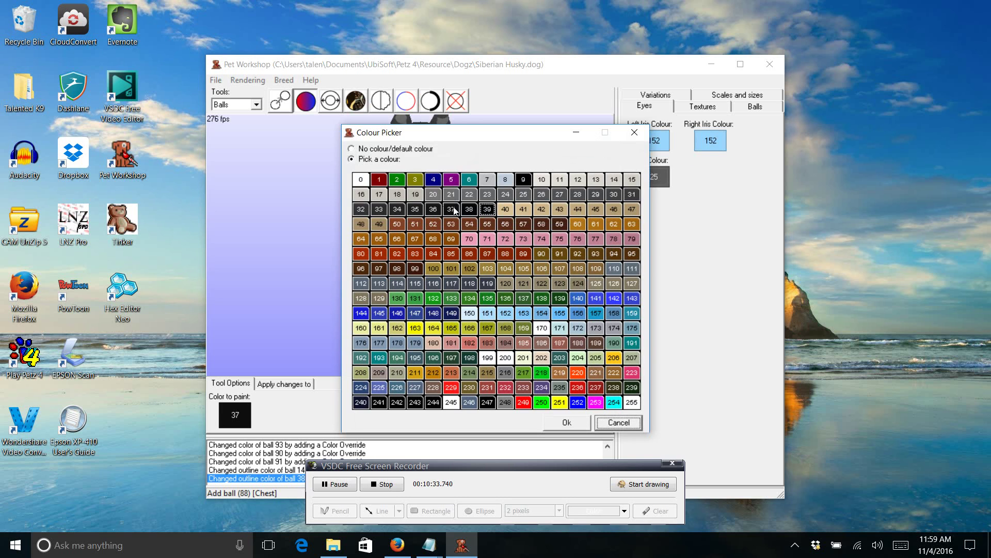
left_click(575, 424)
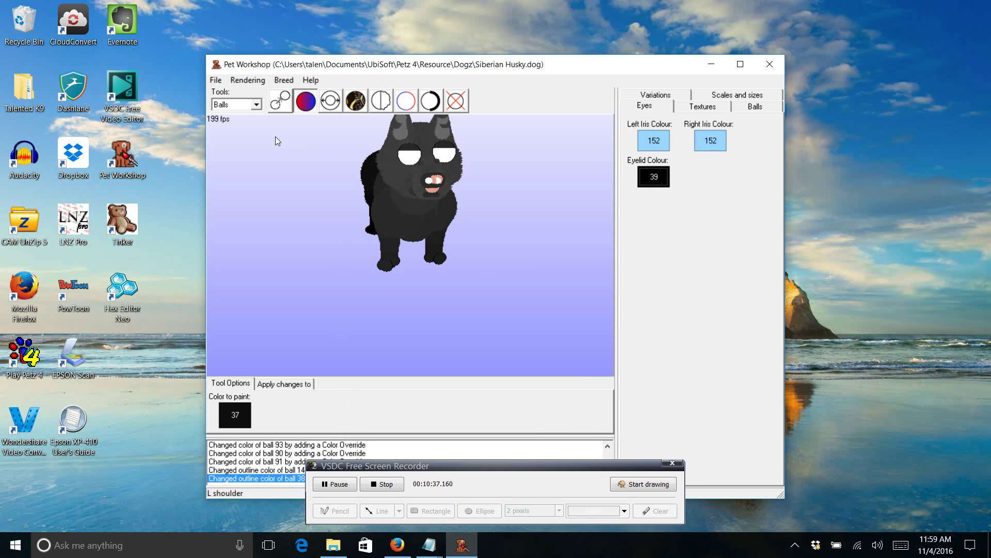
- Save the edited Siberian Husky breed file, close Pet Workshop, and relaunch Petz 4
left_click(215, 80)
left_click(192, 119)
left_click_drag(211, 149, 528, 257)
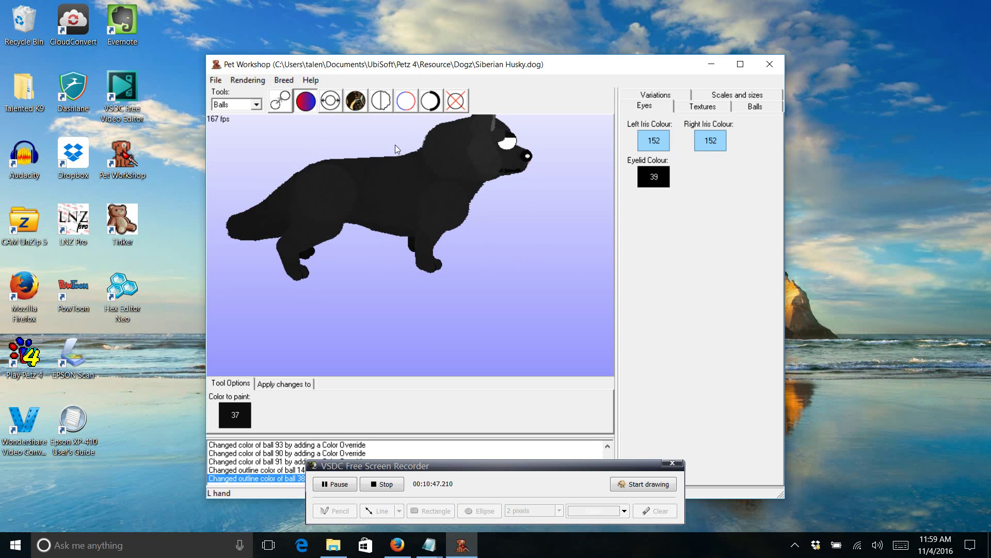
left_click(769, 65)
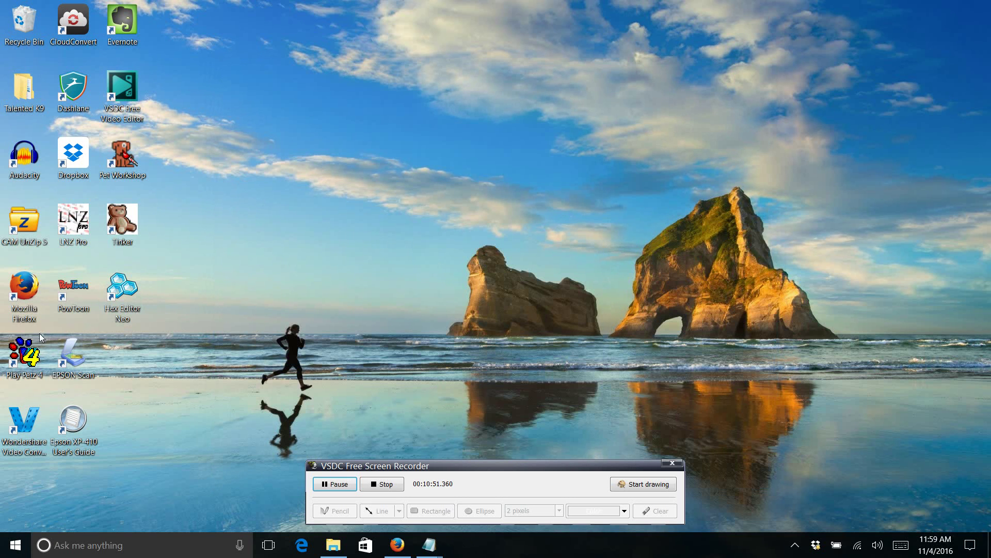
double_click(26, 351)
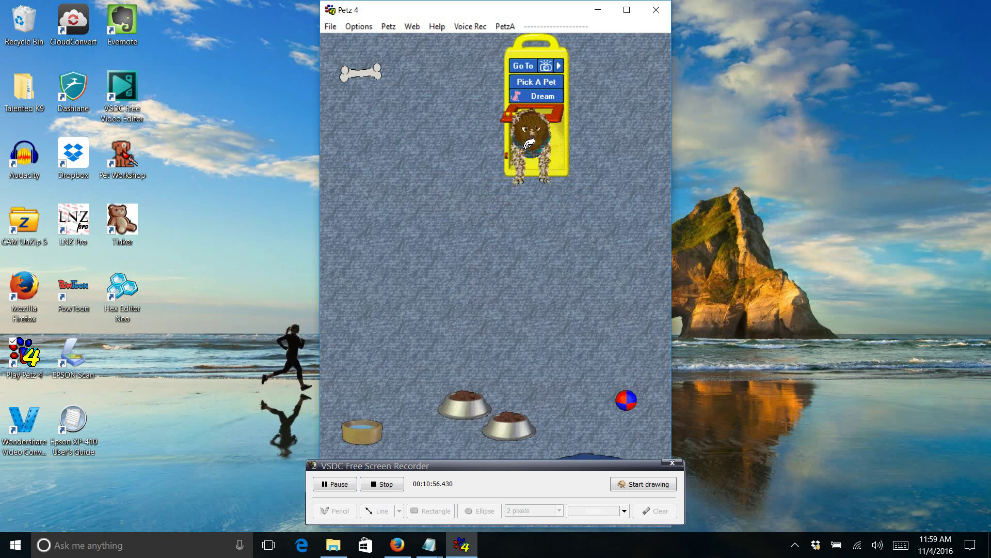
- Go to the Adoption Center, choose the Siberian Husky breed, and mute the computer's sound
left_click(537, 65)
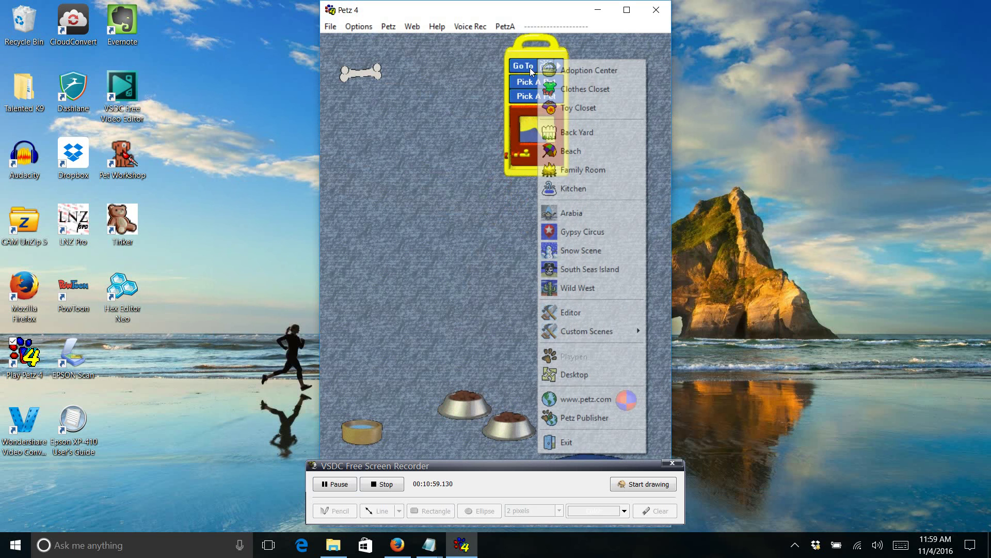
left_click(591, 71)
left_click(459, 189)
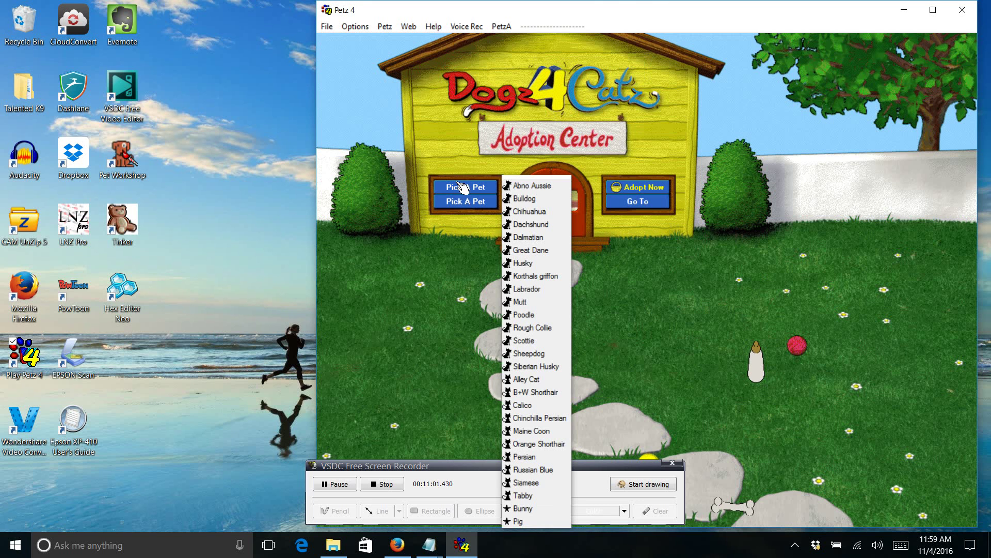
left_click(522, 366)
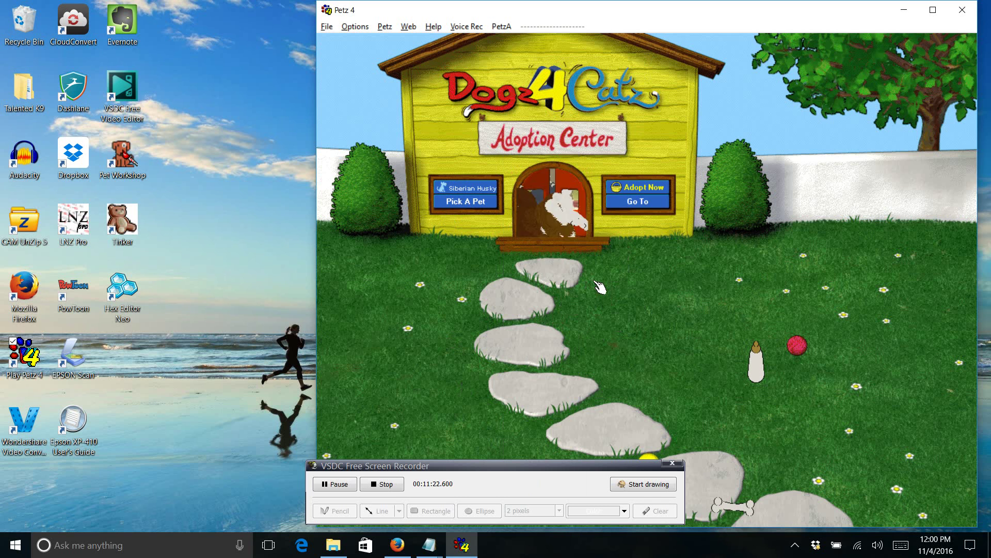
left_click(877, 550)
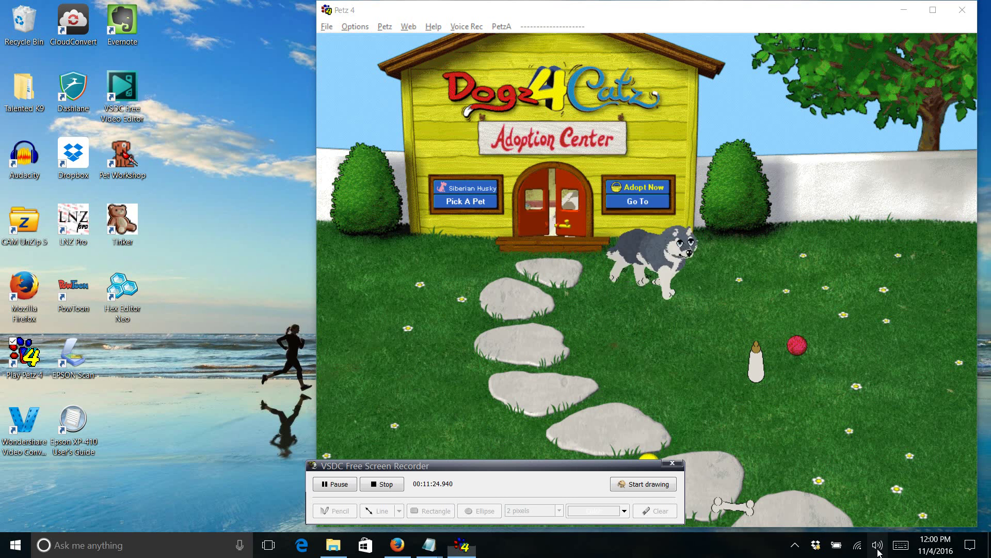
left_click(780, 516)
left_click(682, 354)
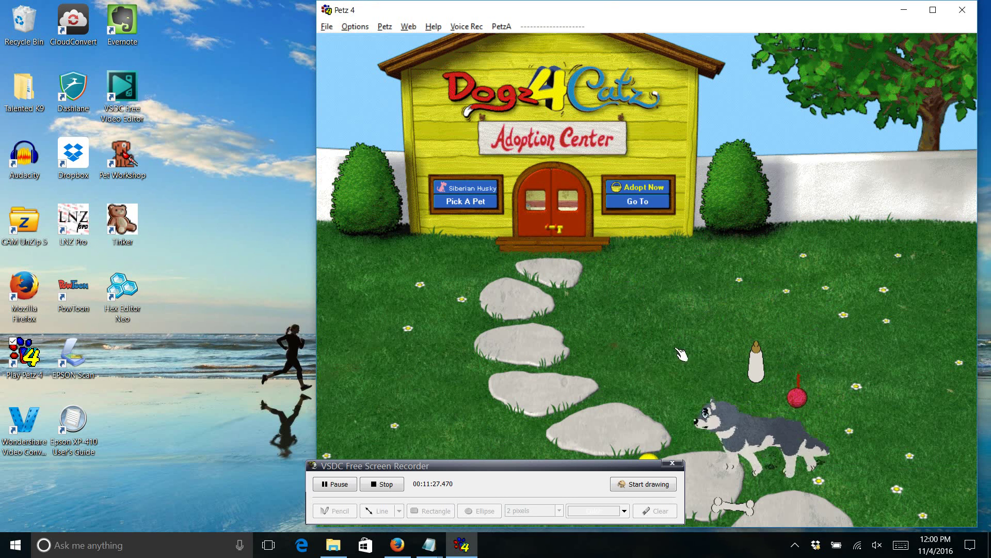
- Swap the grey husky for the black dog and adopt it with the default name Mikki
left_click_drag(733, 429, 556, 282)
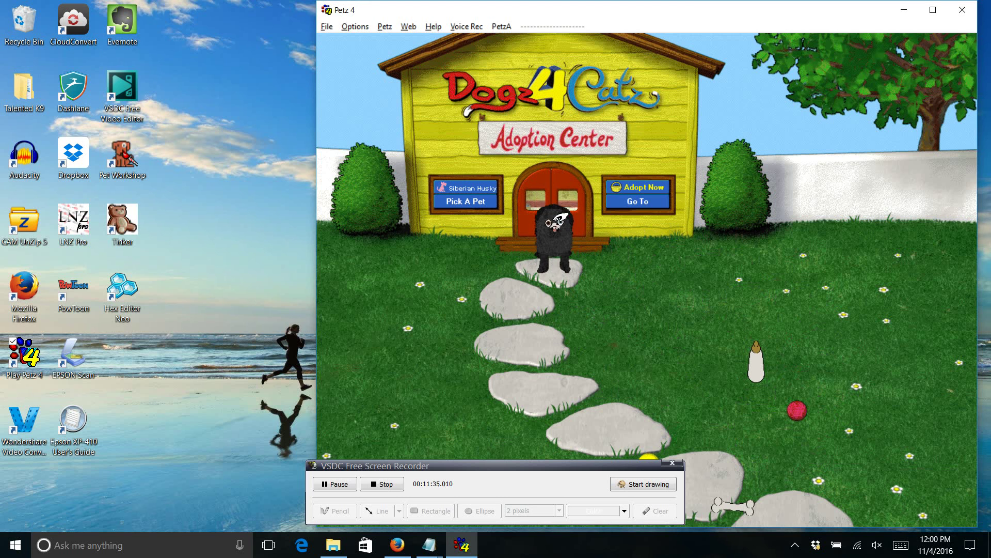
left_click_drag(559, 218, 648, 267)
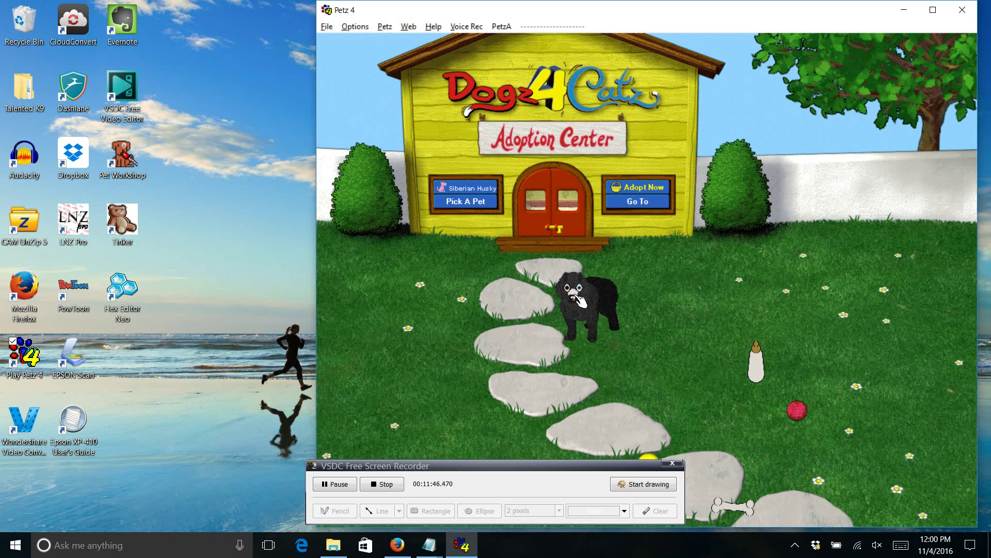
left_click(651, 194)
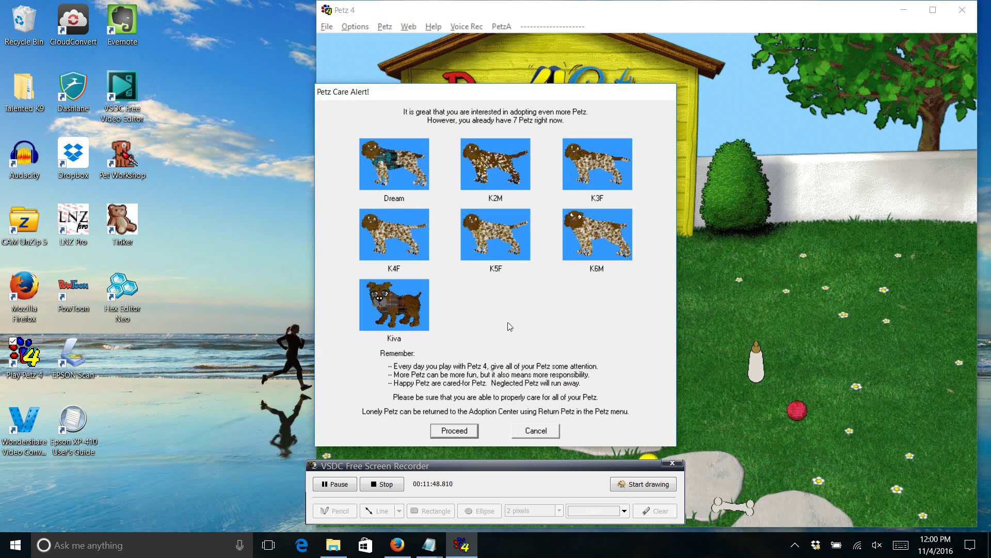
left_click(454, 430)
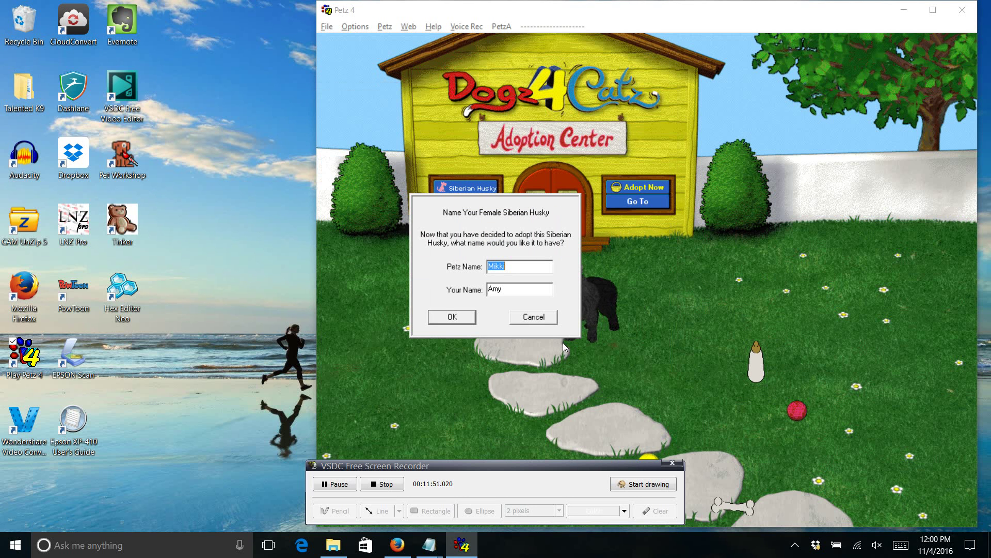
left_click(449, 318)
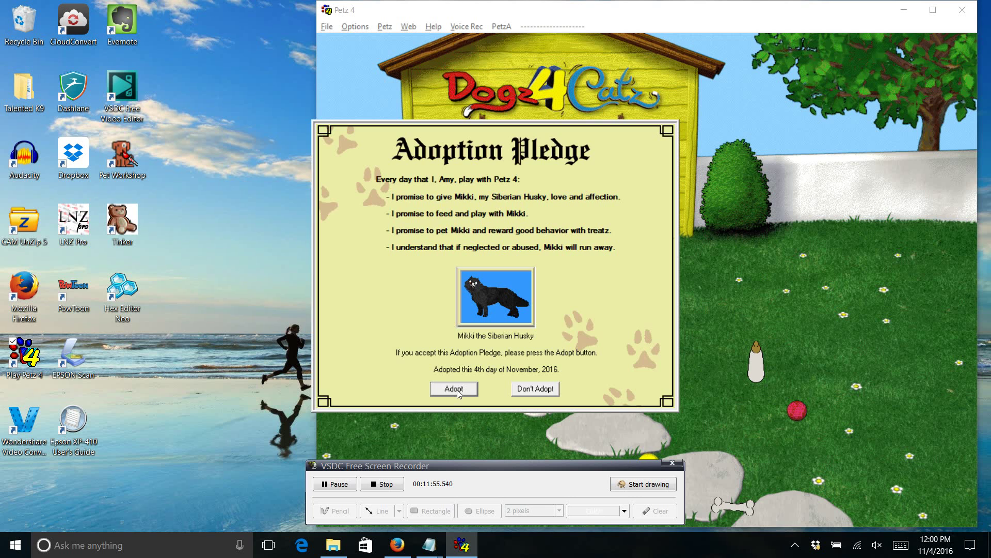
left_click(454, 390)
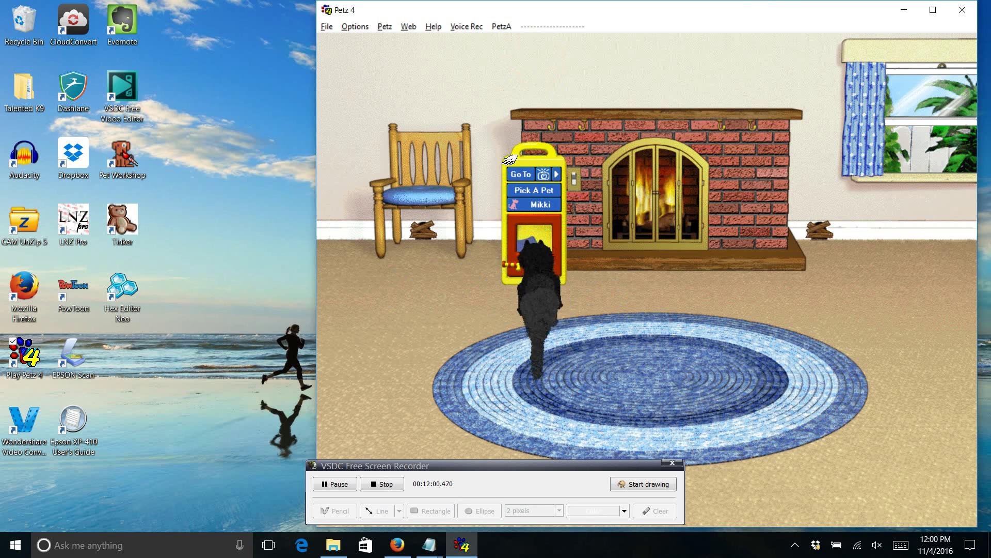
left_click(521, 174)
- Return to the Adoption Center and switch the breed to Husky, then to Siberian Husky
left_click(552, 148)
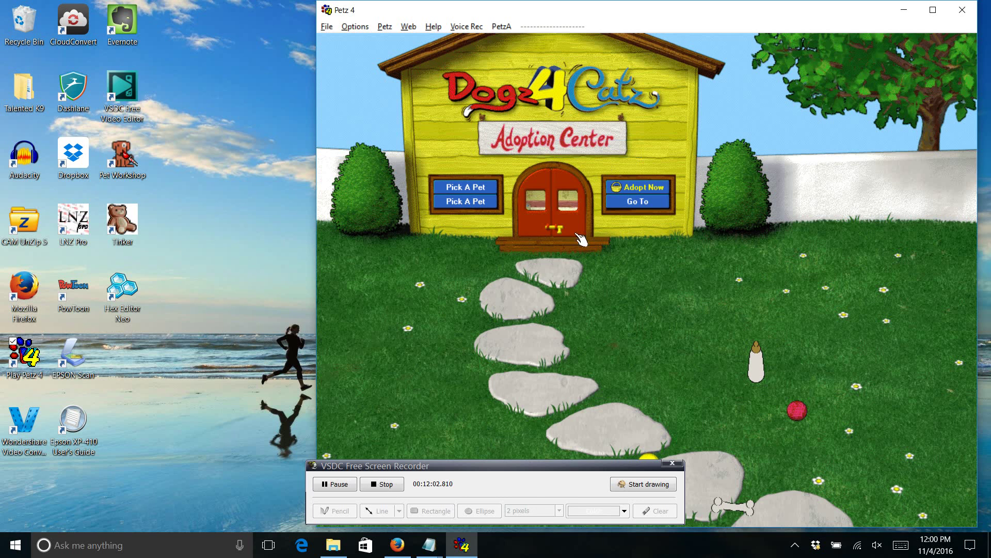
left_click(460, 187)
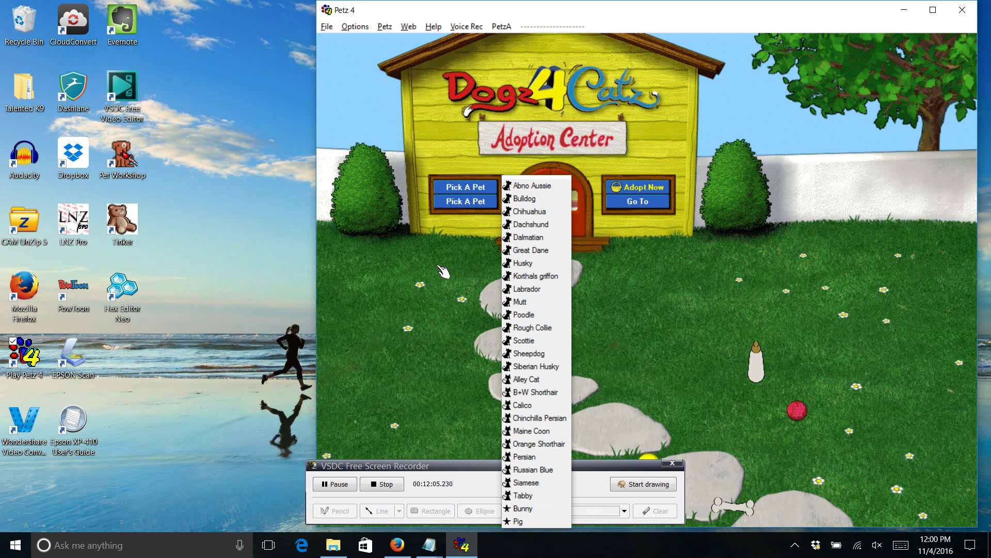
left_click(523, 263)
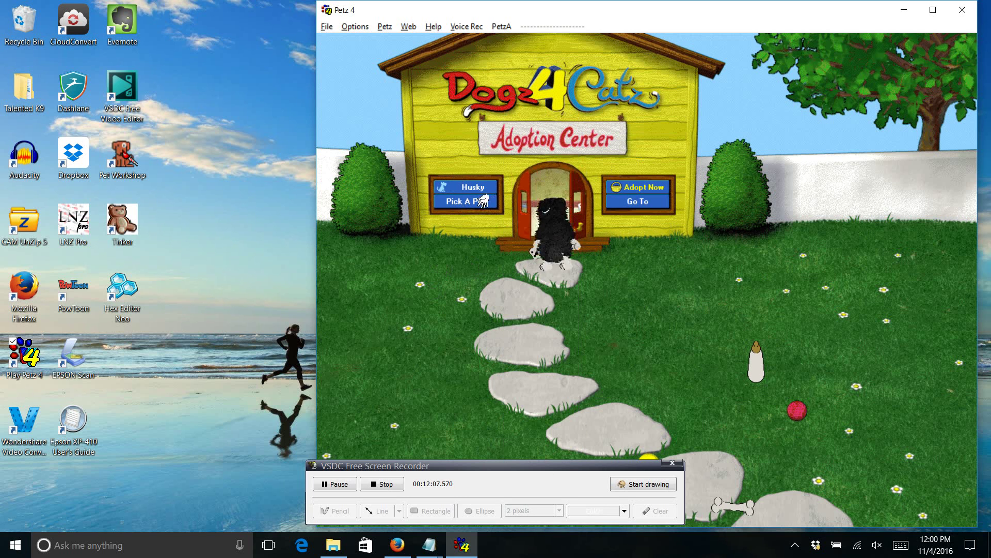
left_click(466, 187)
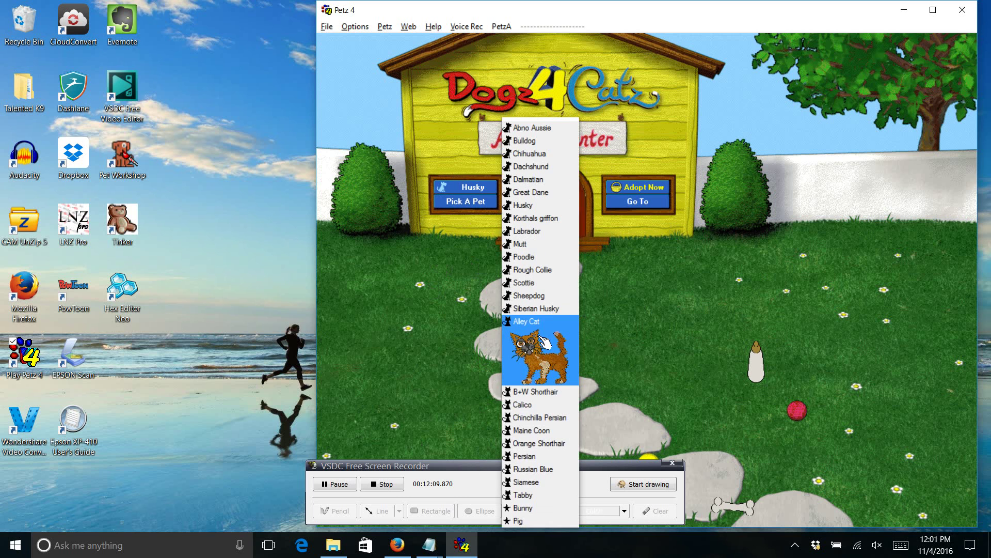
left_click(536, 366)
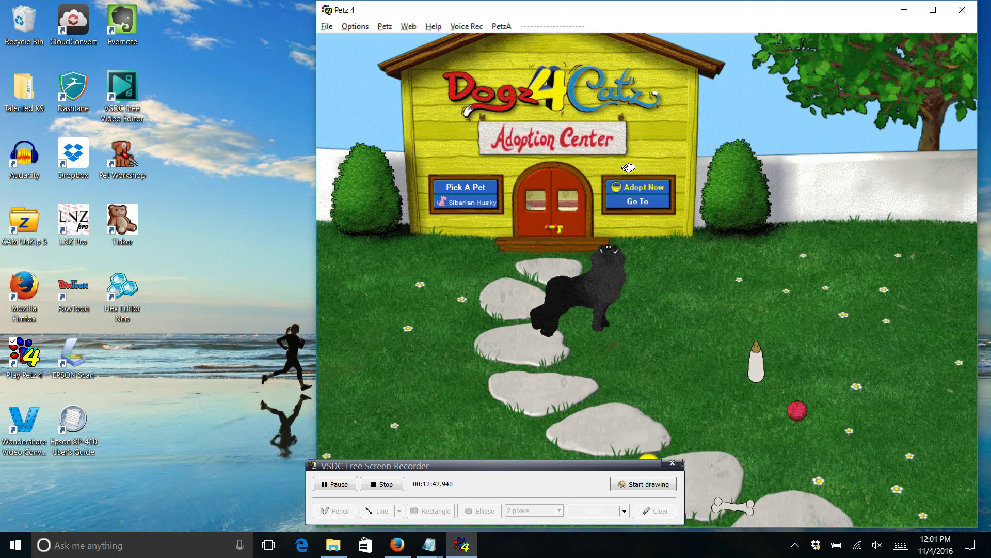
- Adopt the black Siberian Husky under the name 'Husky' and pick it up in the living room
left_click(650, 183)
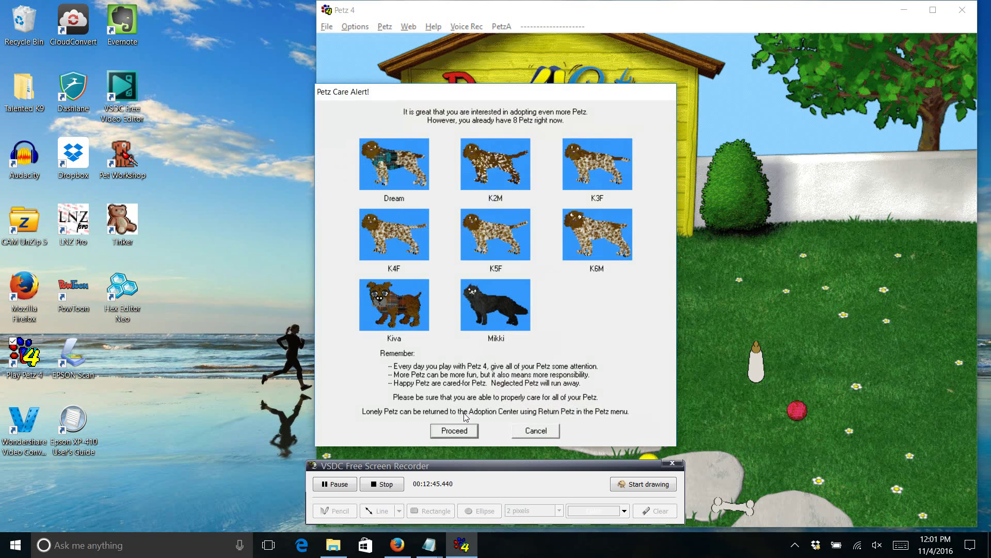
left_click(457, 433)
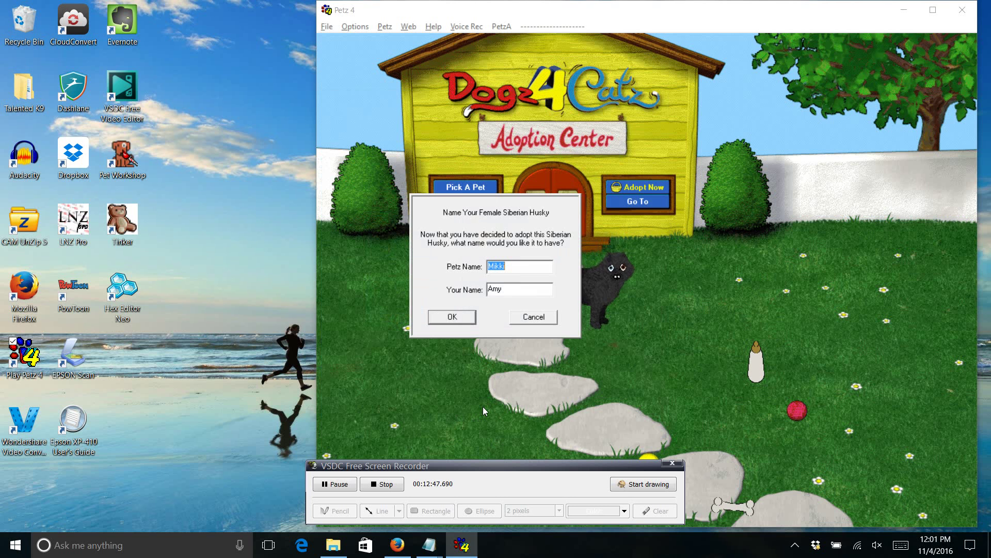
type("Husky")
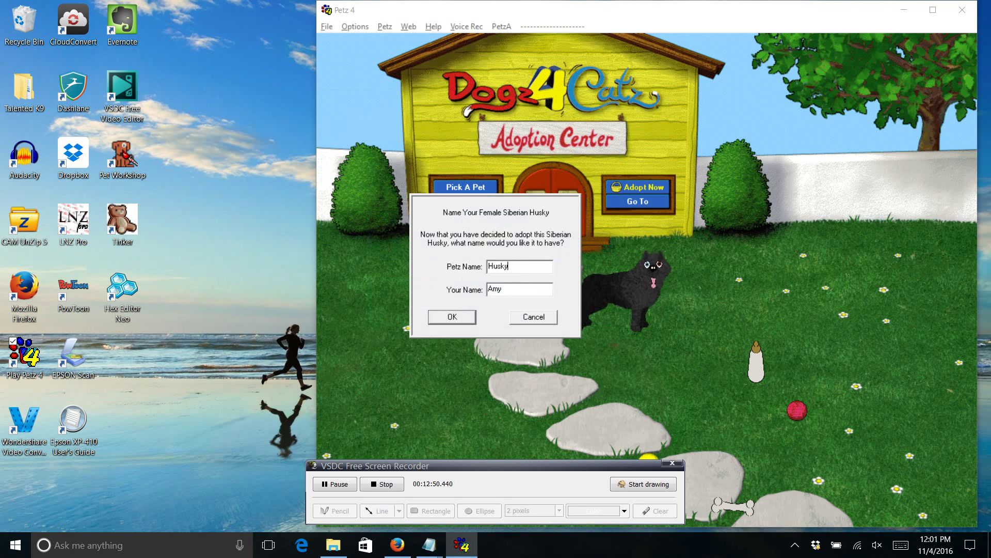
key("Return")
key("Return")
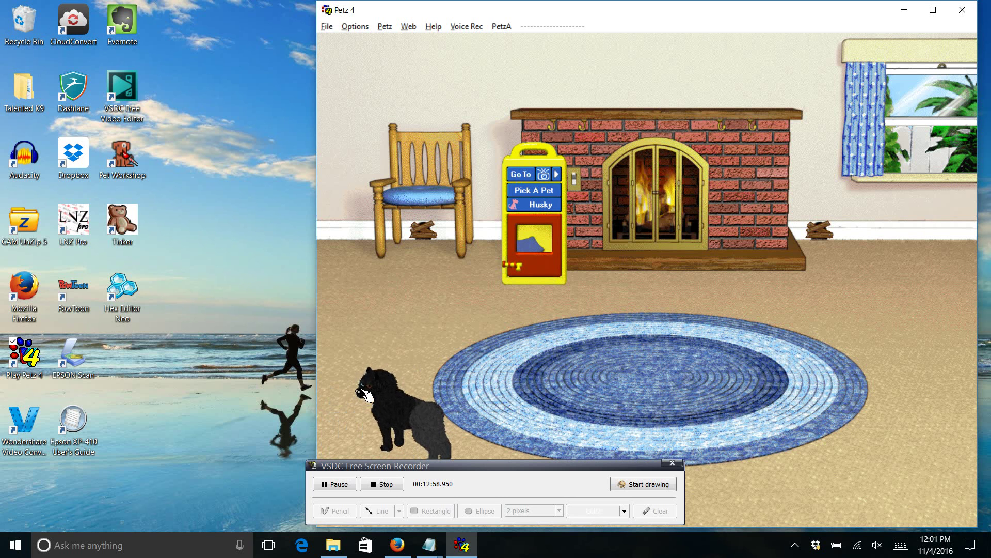
left_click_drag(355, 397, 530, 243)
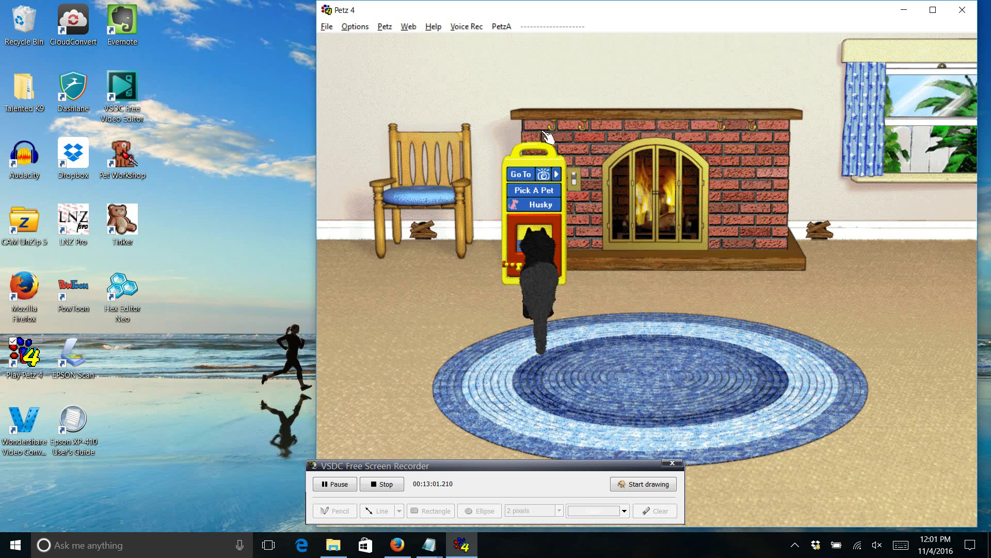
- Close Petz 4 and browse to Documents > UbiSoft > Petz 4 > Adopted Petz in File Explorer
left_click(963, 11)
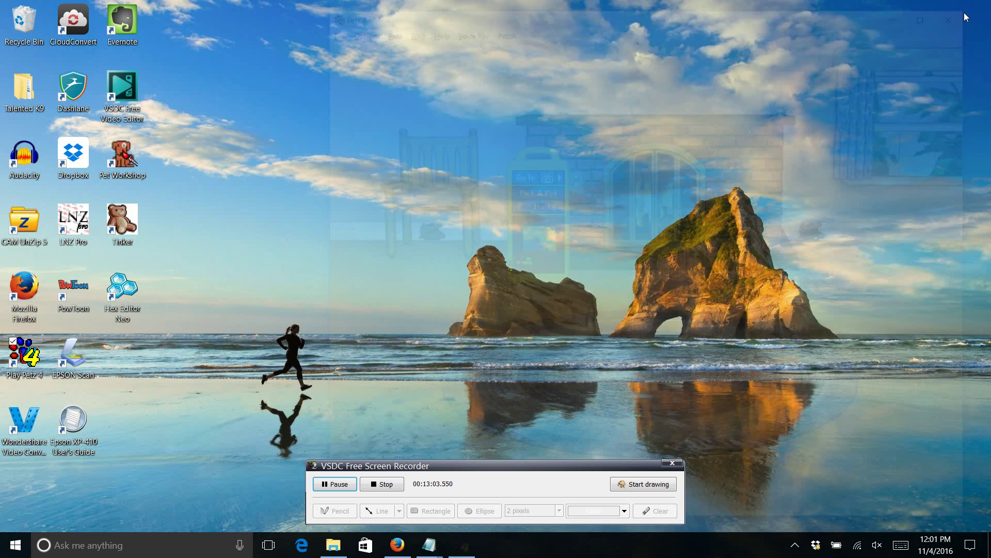
left_click(334, 545)
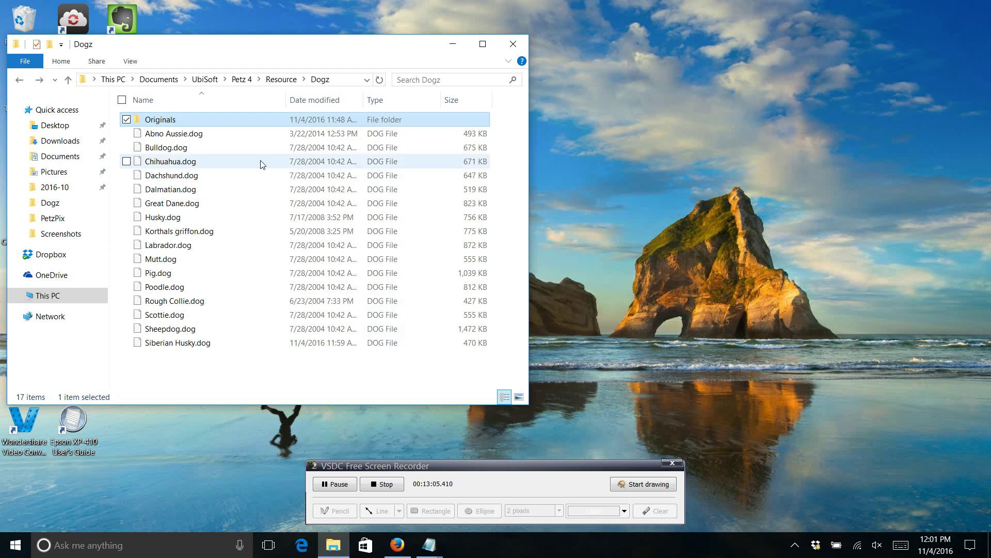
left_click(60, 156)
double_click(157, 148)
double_click(156, 121)
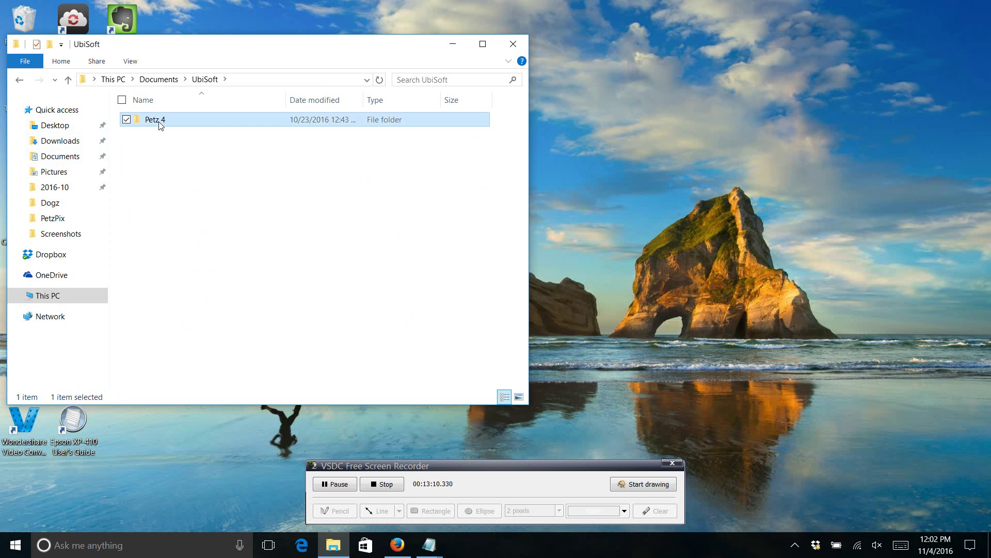
double_click(159, 122)
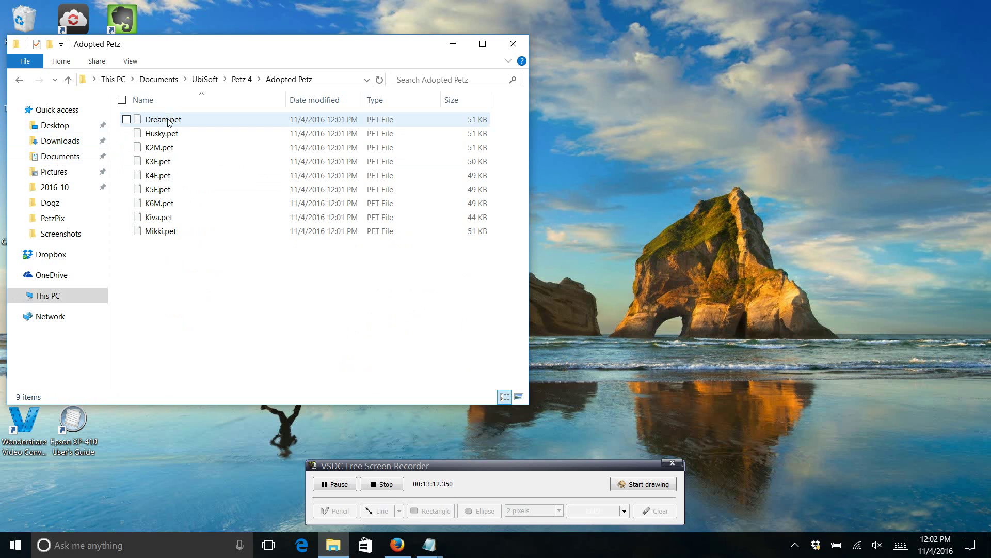
- Make a backup copy of Husky.pet in the Adopted Petz folder
left_click(160, 135)
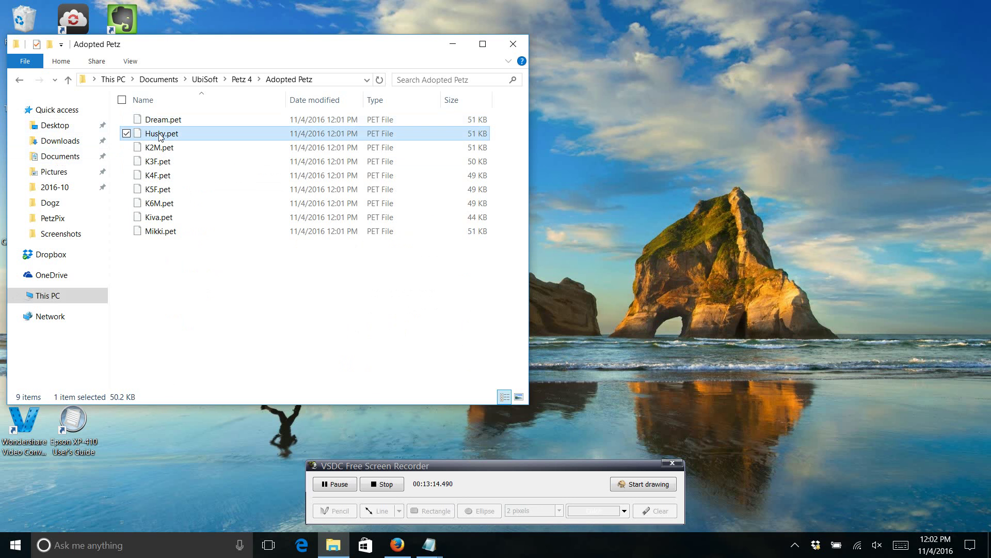
right_click(161, 135)
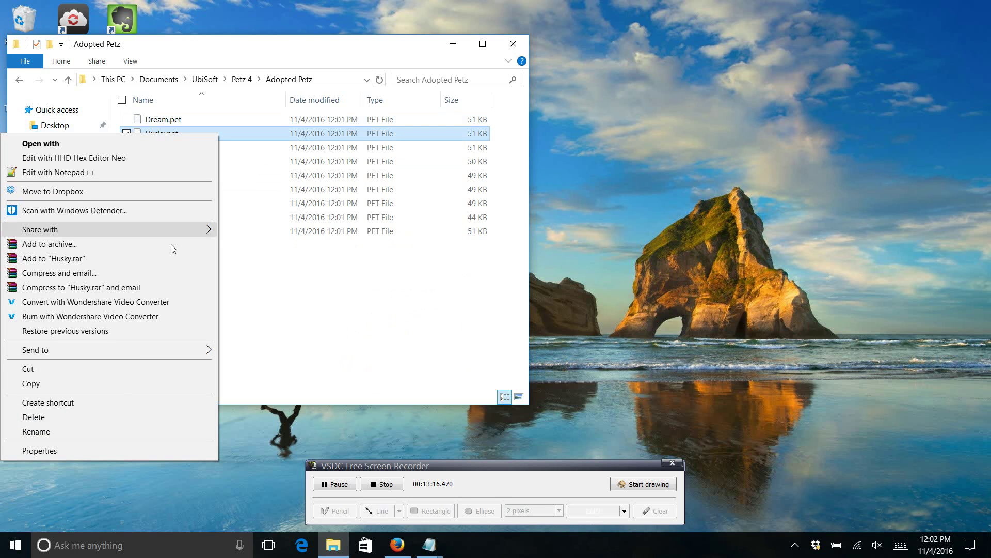
left_click(126, 383)
right_click(257, 320)
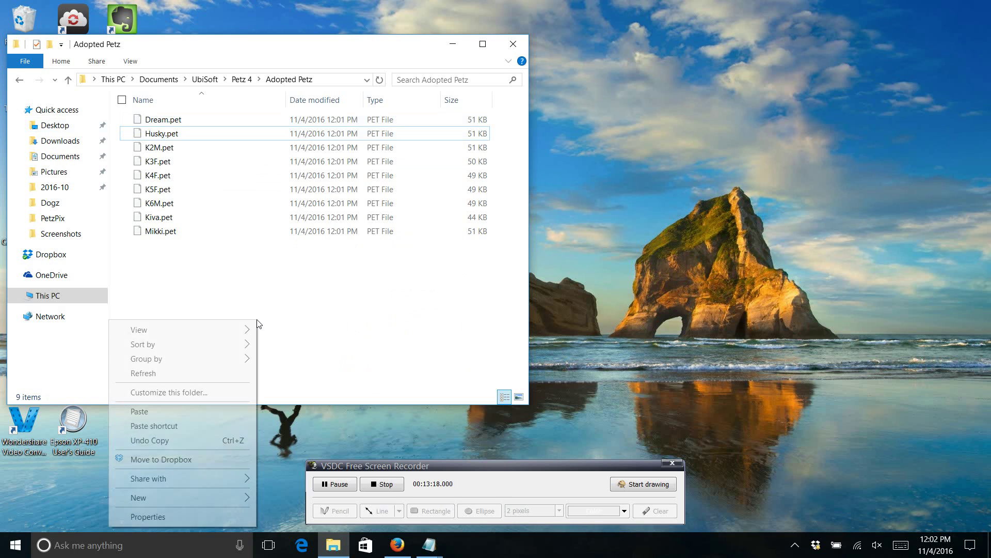
left_click(186, 416)
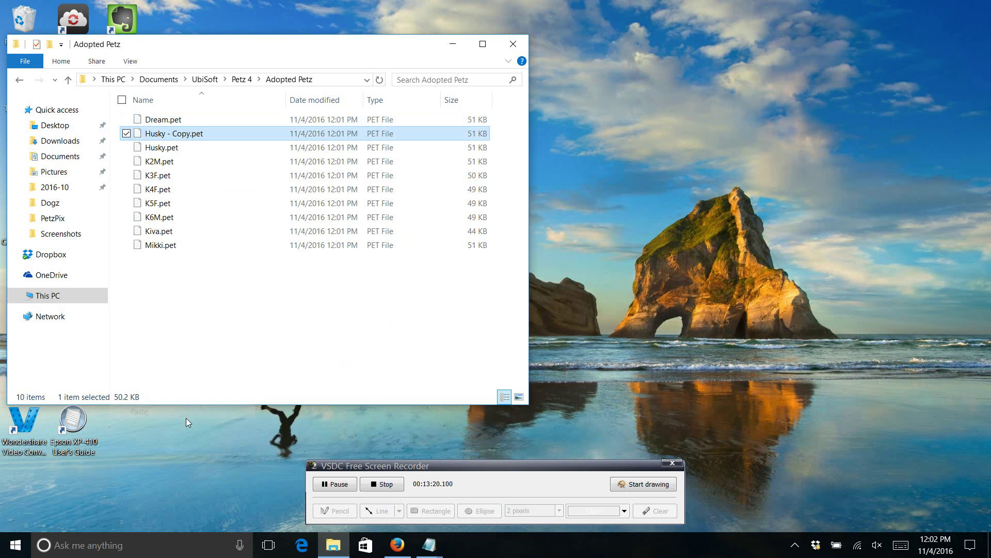
left_click(197, 295)
- Move Husky.pet to the desktop, minimize the folder window, and launch LNZ Pro
left_click_drag(161, 151, 649, 164)
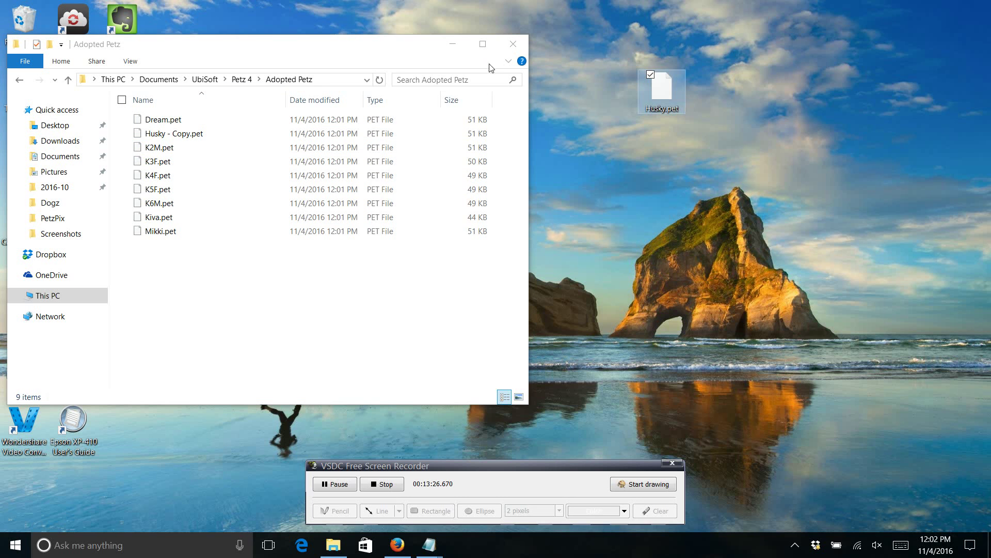
left_click(454, 42)
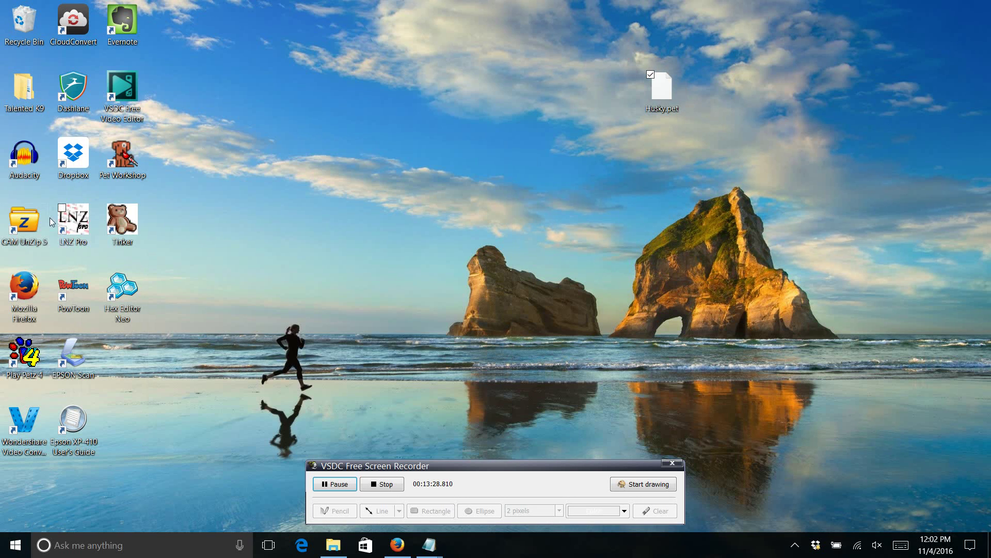
double_click(87, 225)
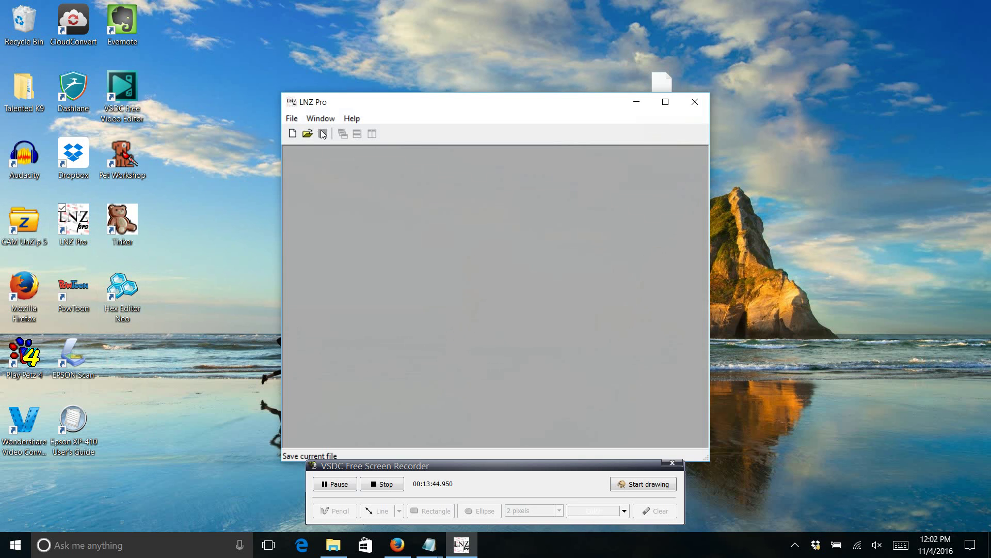
- Load Husky.pet from the Desktop into LNZ Pro
left_click(308, 133)
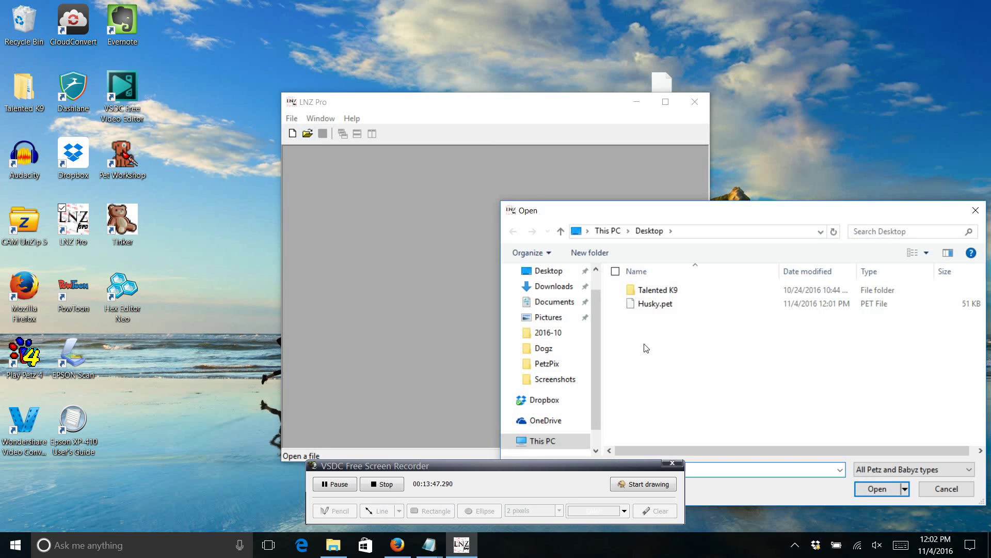
left_click(655, 307)
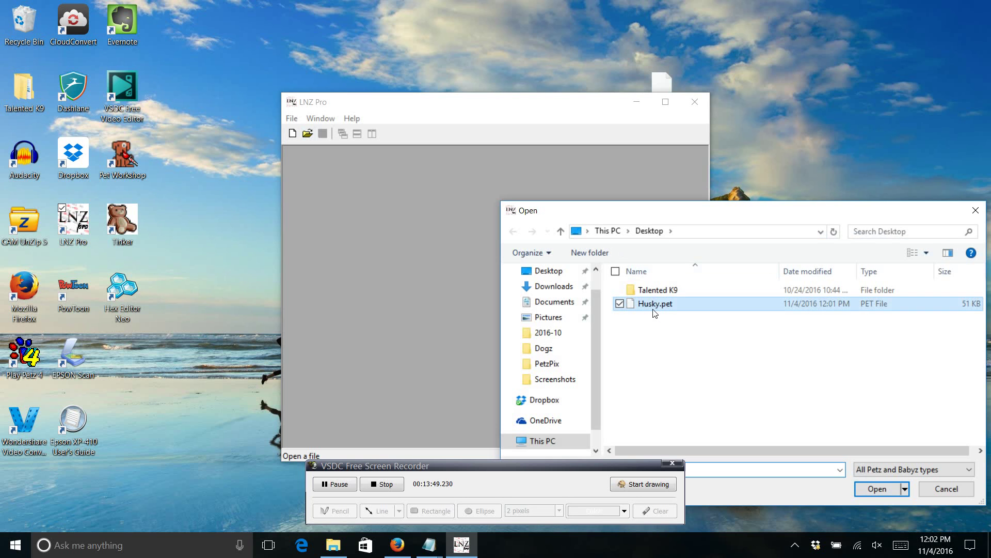
left_click(878, 488)
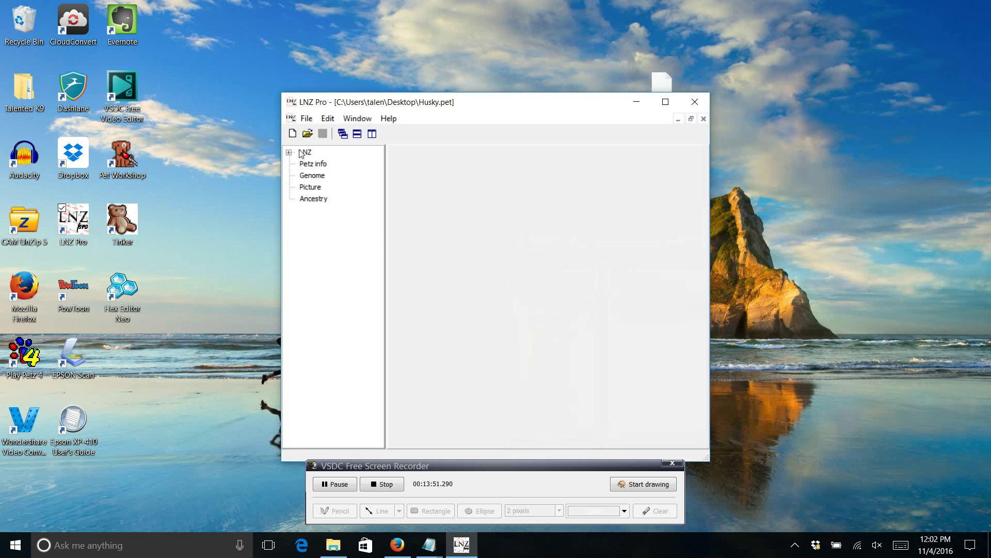
- Expand the LNZ section and open the Child LNZ text
left_click(290, 154)
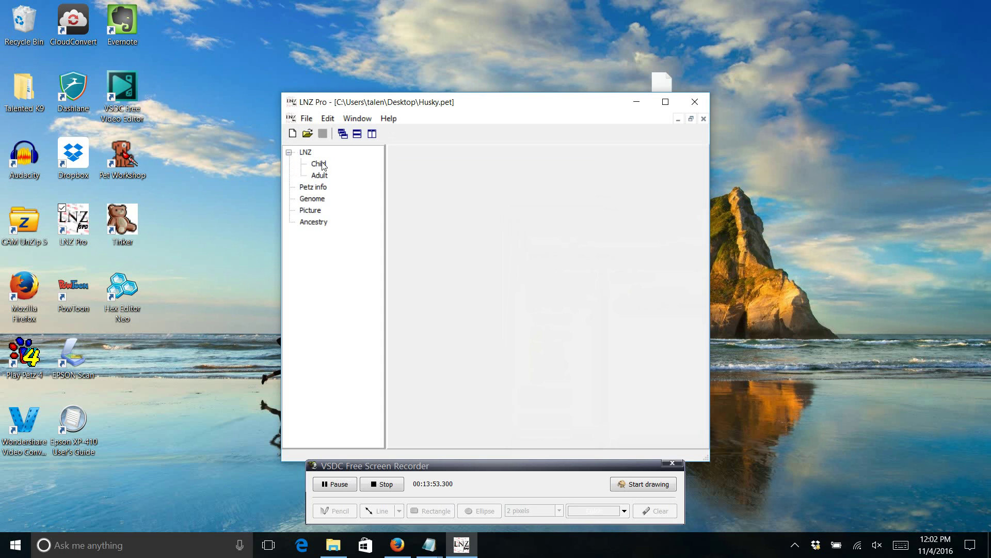
left_click(320, 165)
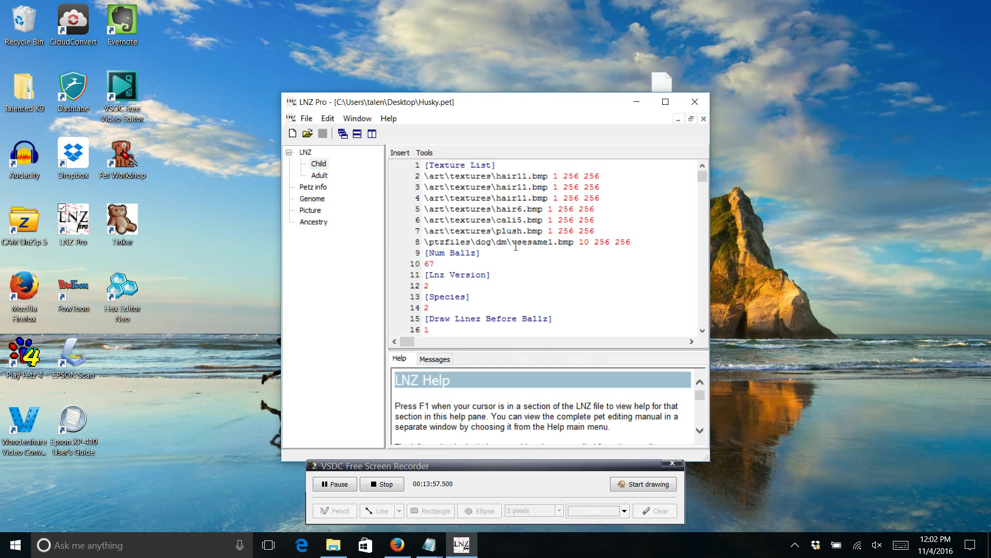
scroll(520, 252, "down", 10)
scroll(520, 252, "down", 13)
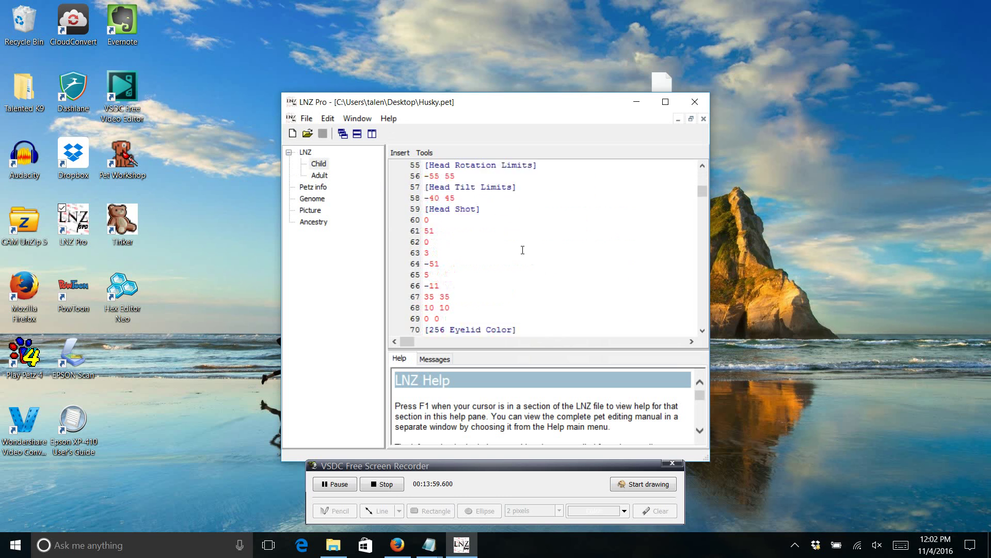
scroll(436, 248, "down", 7)
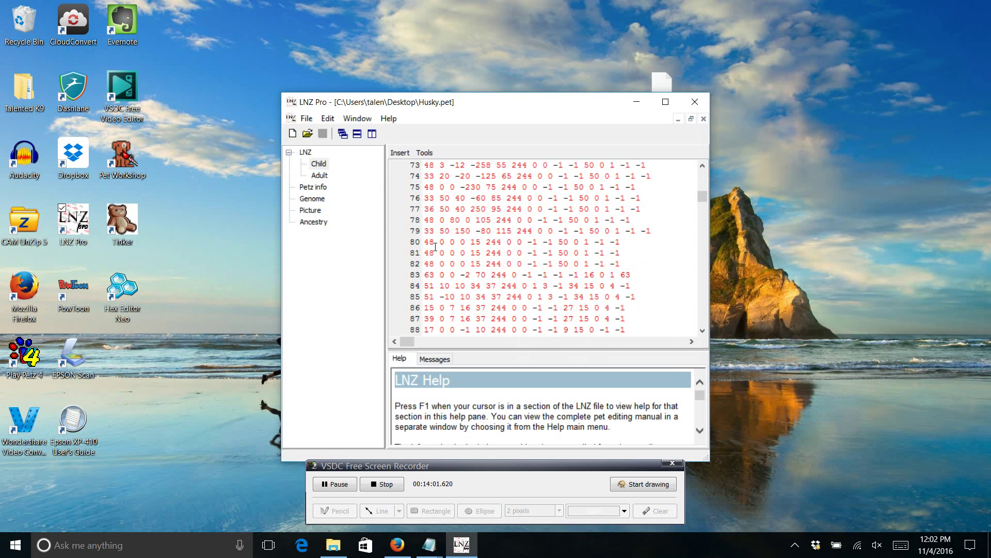
- Maximize the editor and scroll down to the [Ballz Info] section
left_click(665, 102)
scroll(242, 222, "down", 2)
scroll(242, 222, "down", 17)
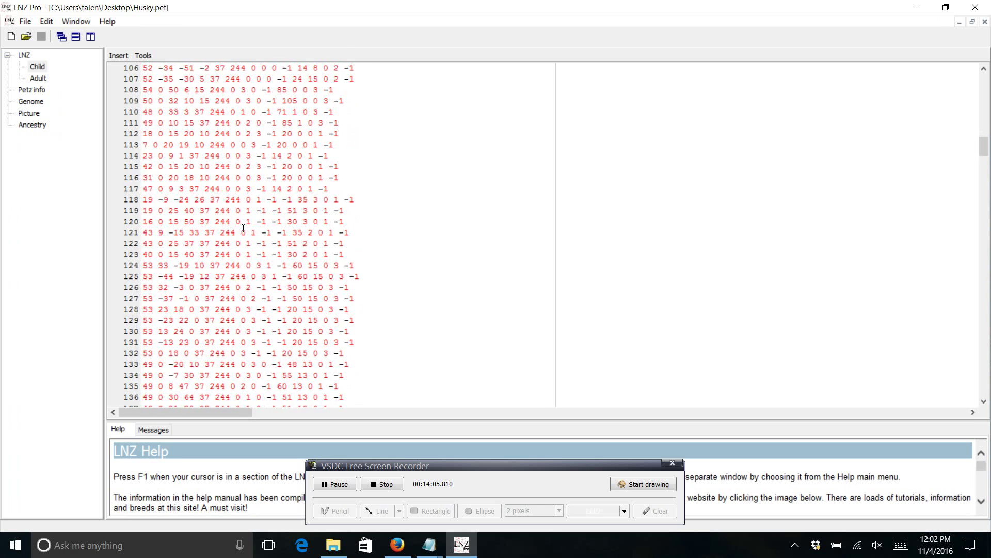
scroll(247, 238, "down", 20)
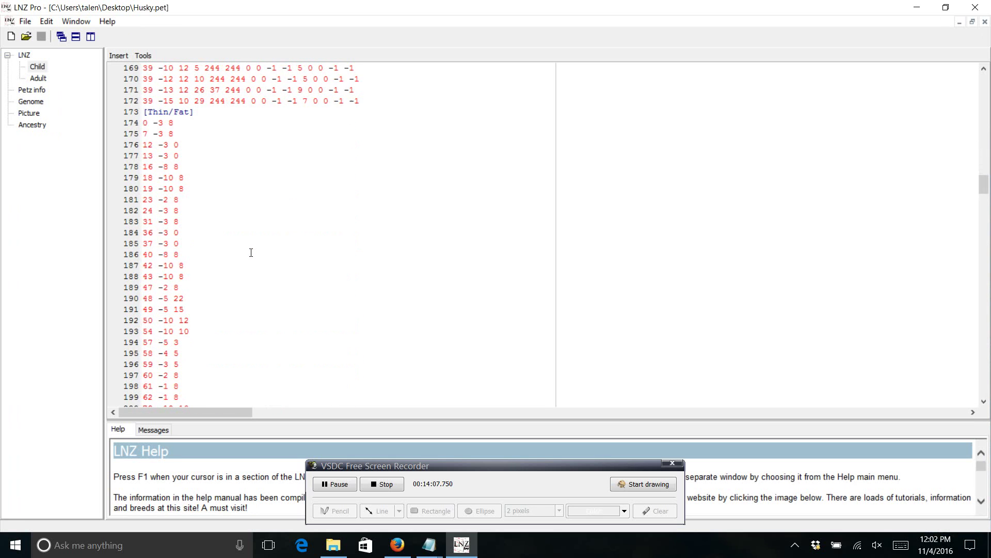
scroll(254, 252, "down", 20)
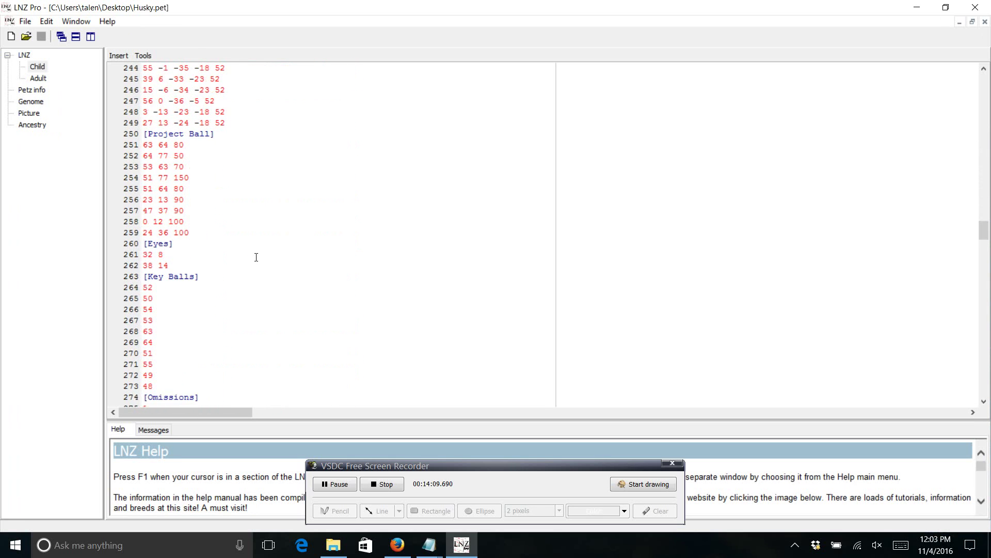
scroll(262, 276, "down", 20)
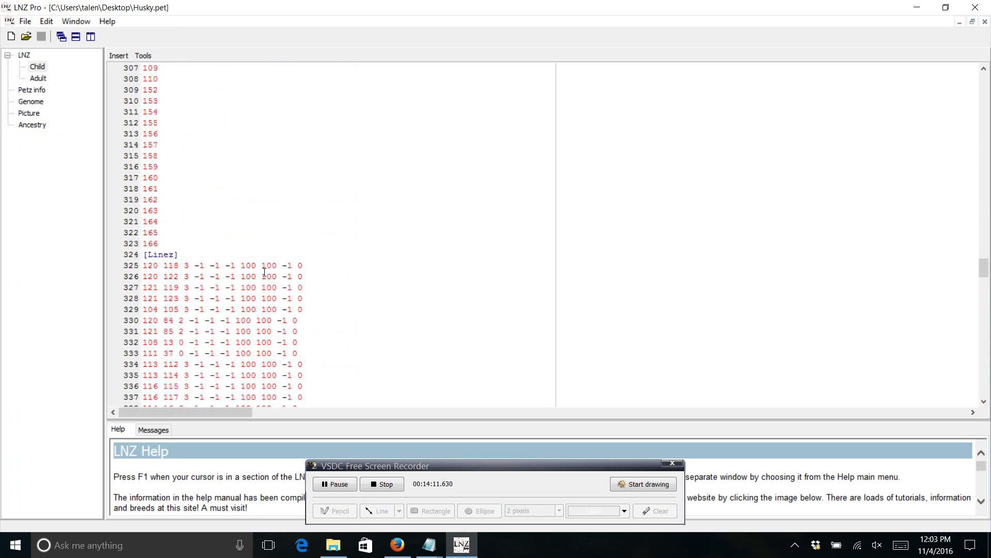
scroll(265, 268, "down", 20)
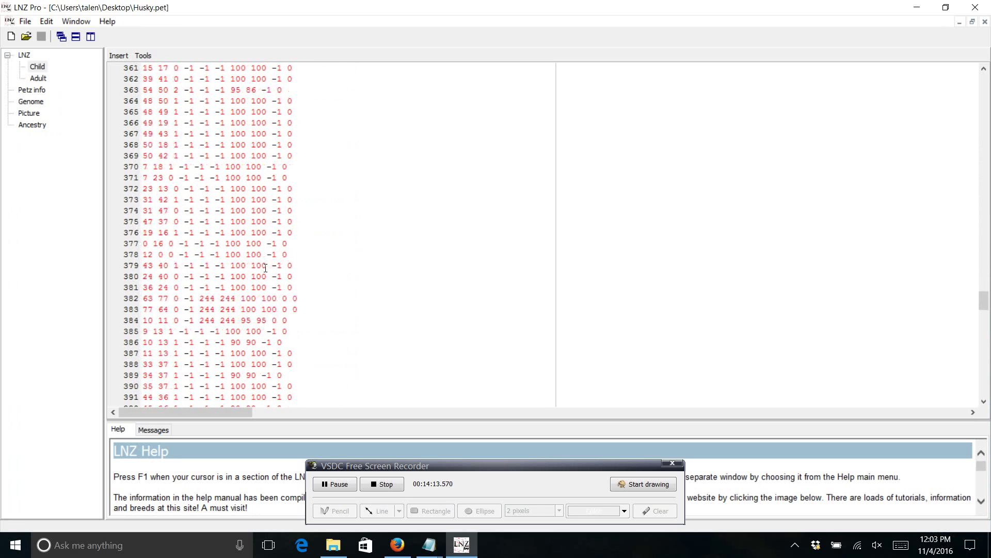
scroll(258, 238, "down", 1)
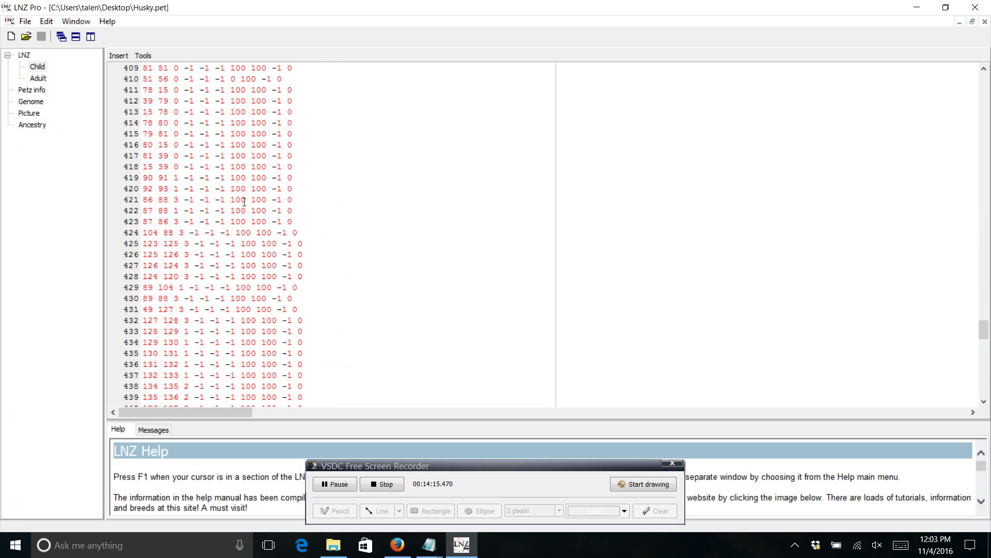
scroll(210, 224, "down", 1)
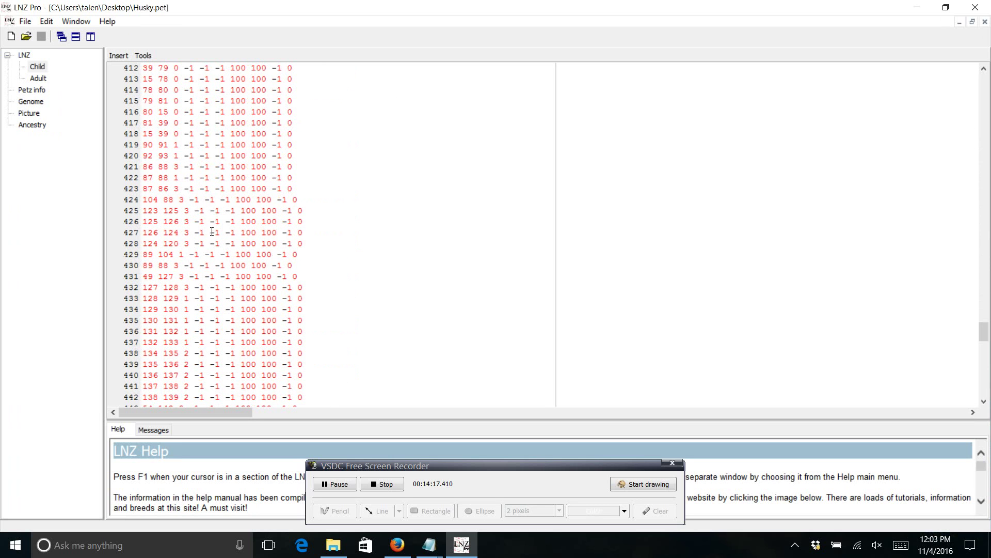
scroll(206, 239, "down", 11)
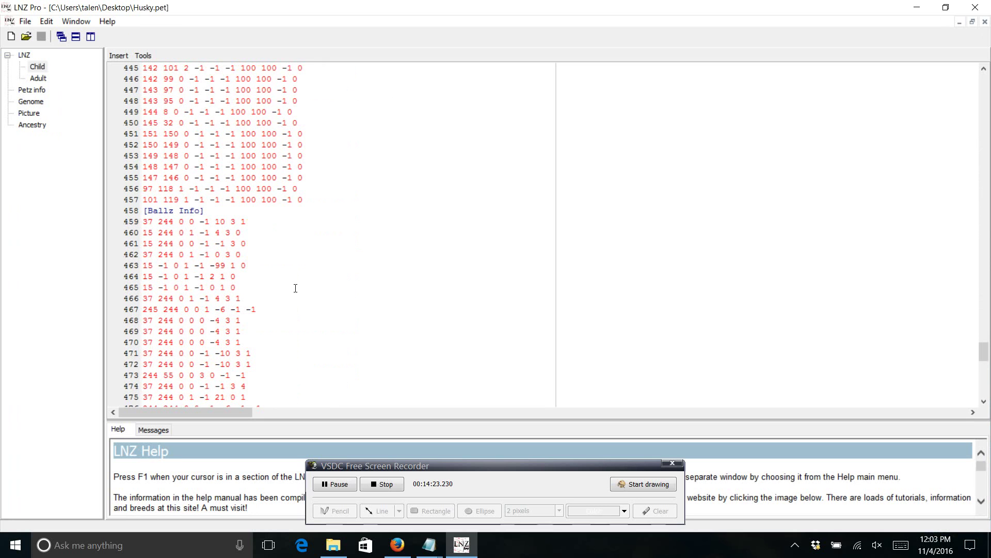
scroll(295, 287, "down", 1)
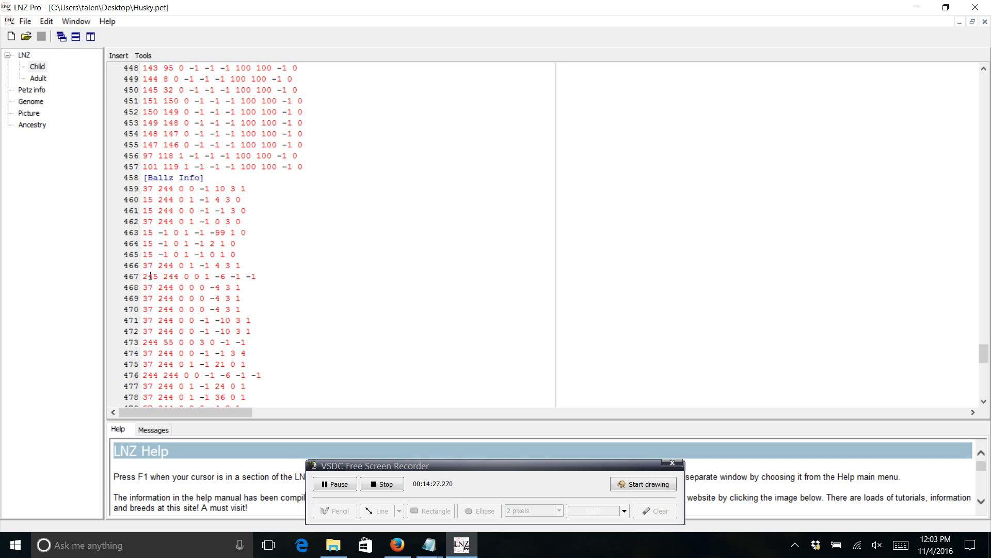
scroll(163, 283, "down", 1)
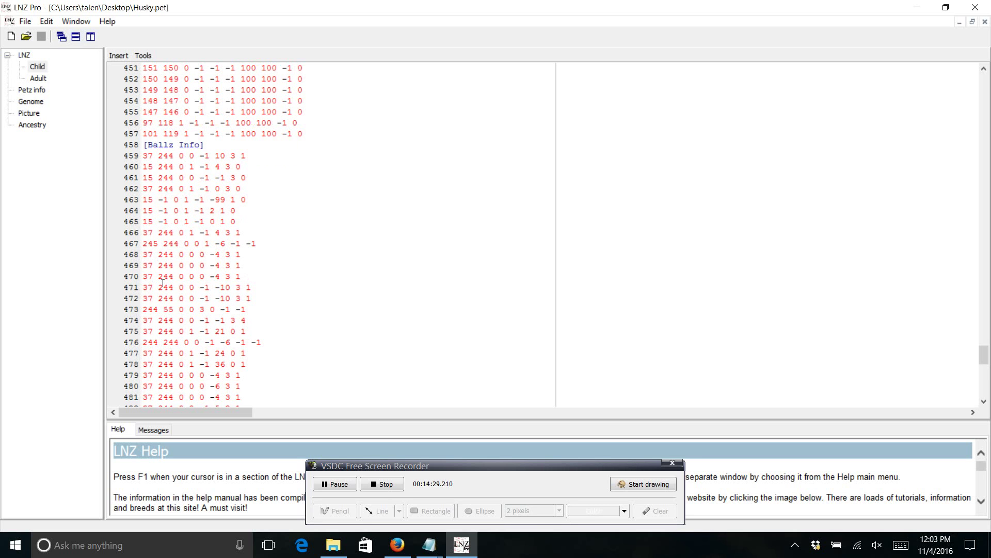
scroll(154, 345, "down", 3)
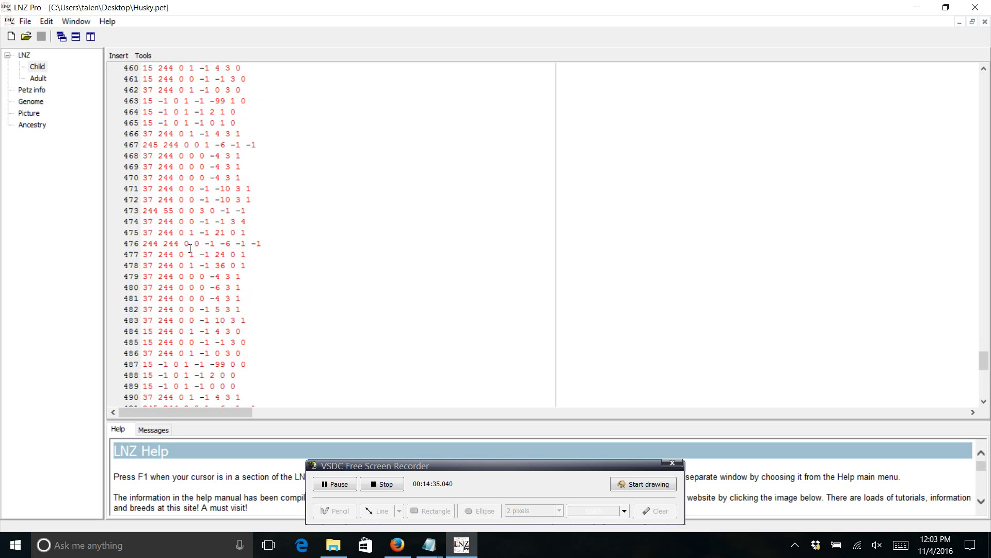
scroll(150, 247, "down", 2)
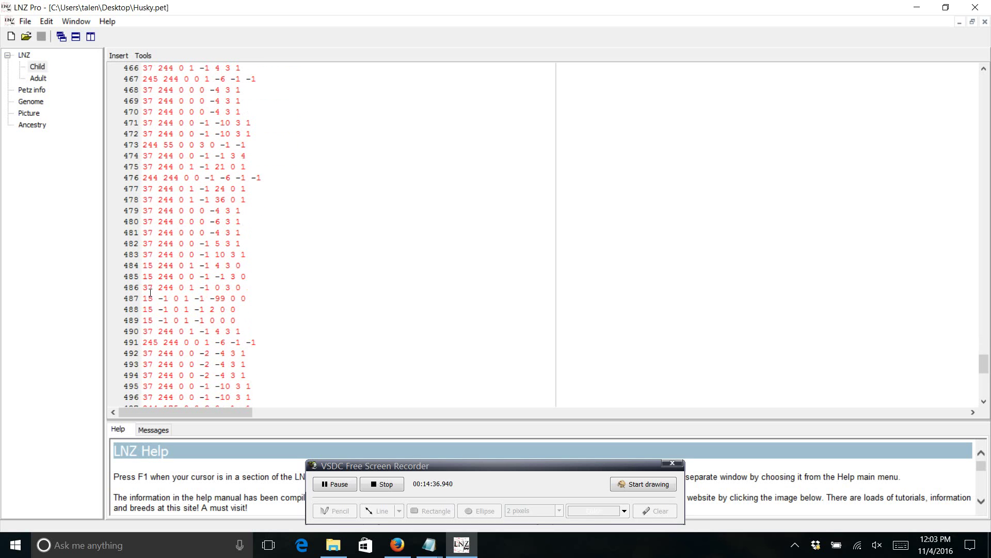
scroll(151, 340, "down", 2)
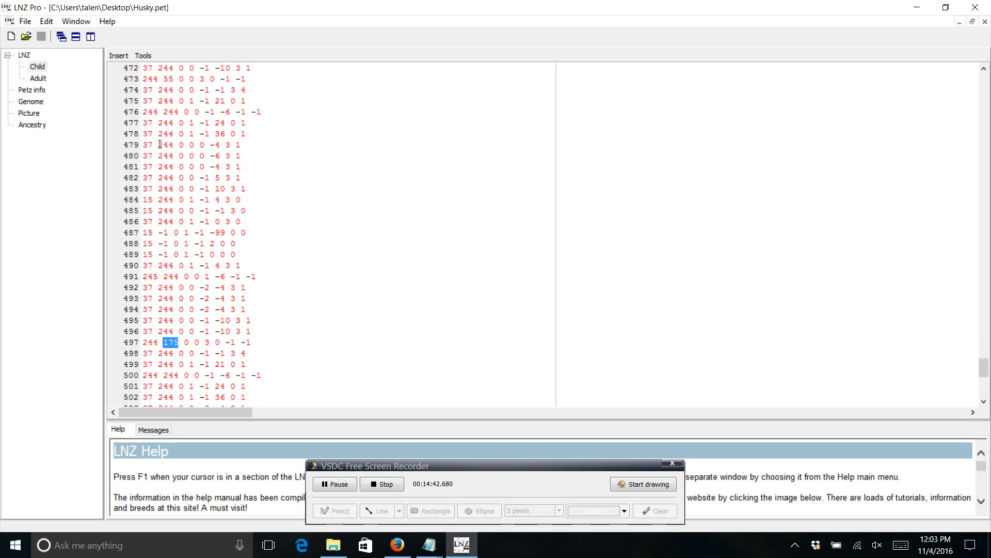
- Open the Pet Editing Manual's Colors page, enlarge it, then return to line 497 of the LNZ text
left_click(101, 20)
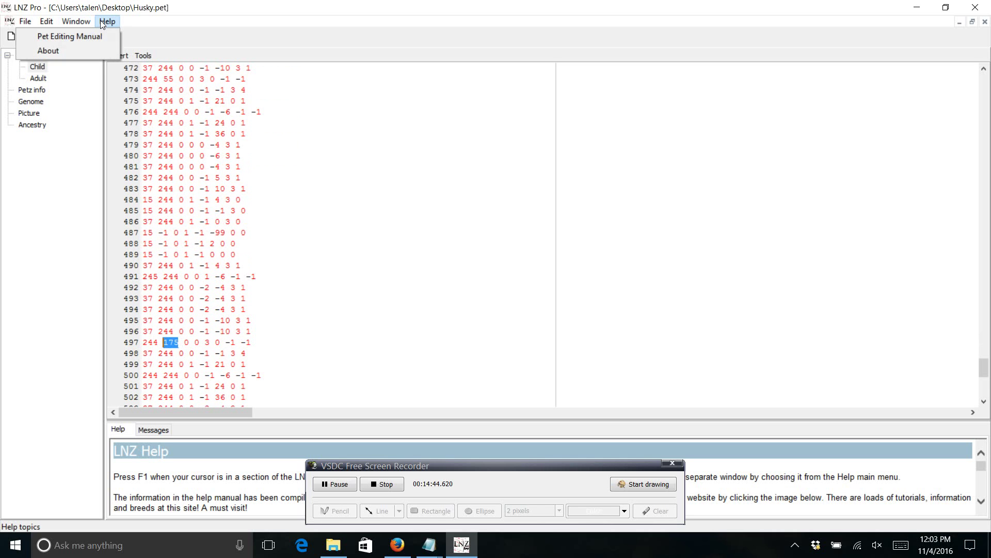
left_click(80, 33)
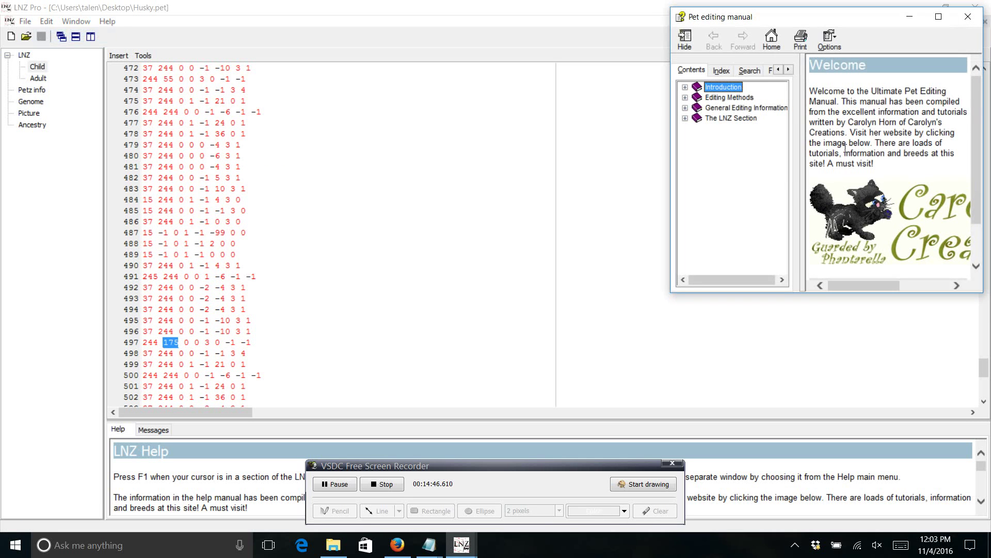
left_click(687, 109)
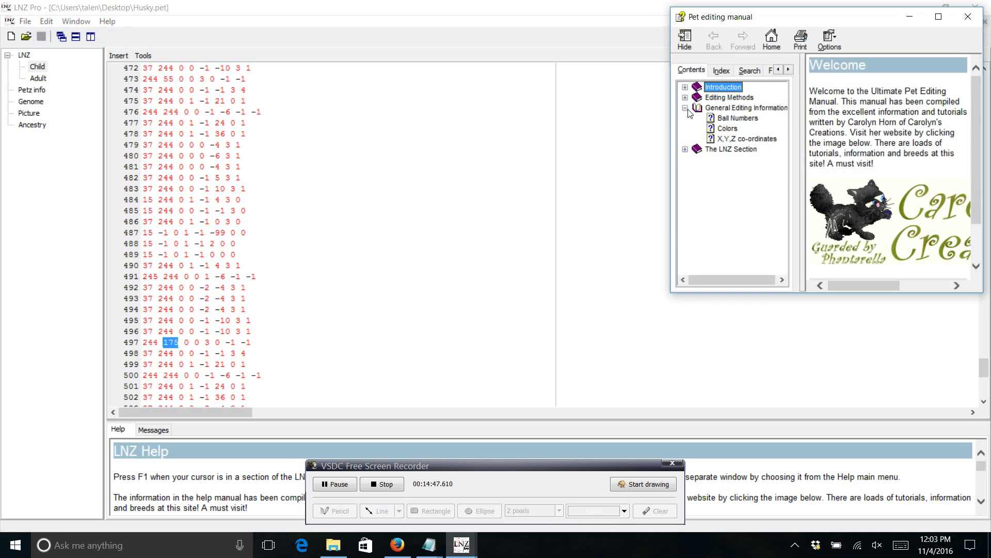
left_click(733, 118)
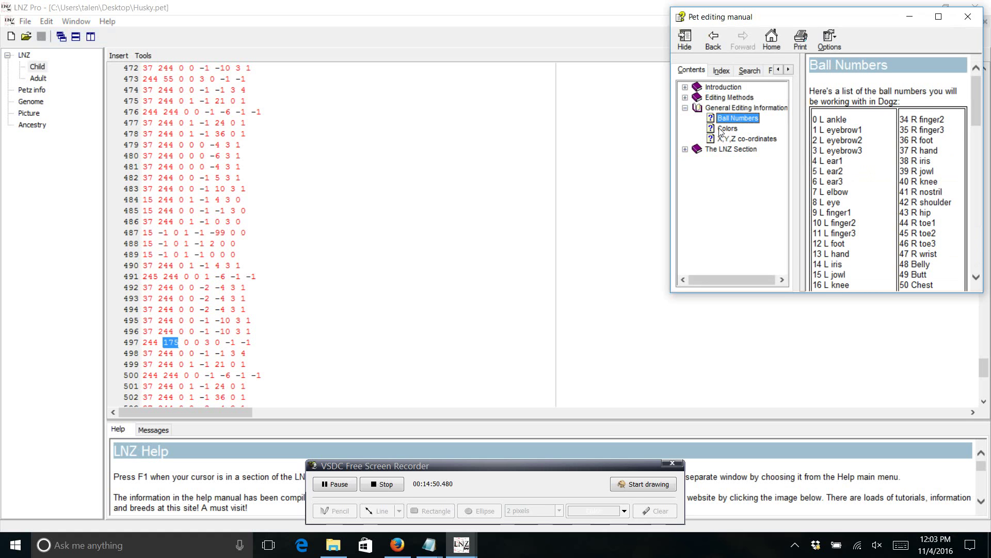
left_click(726, 129)
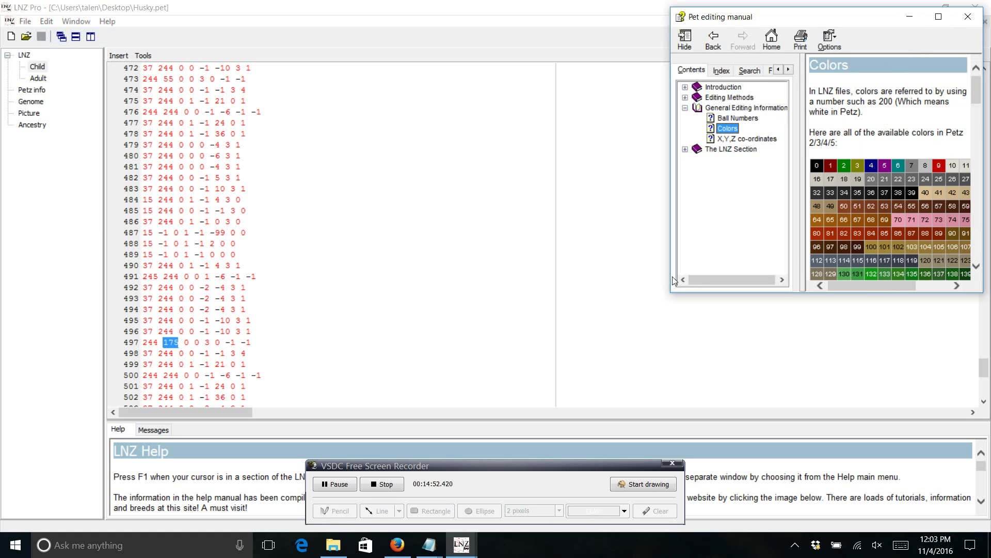
left_click_drag(671, 292, 430, 405)
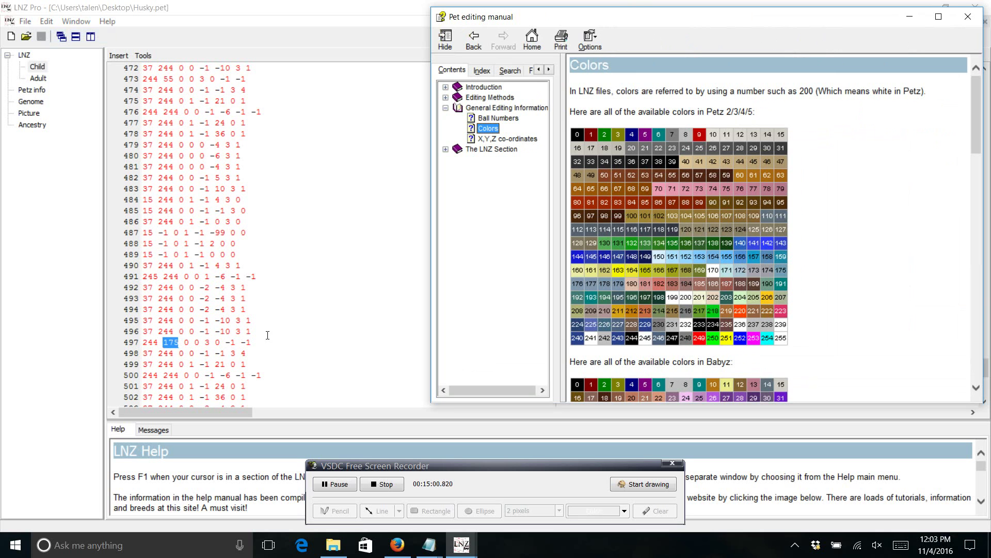
left_click(332, 340)
scroll(331, 340, "down", 2)
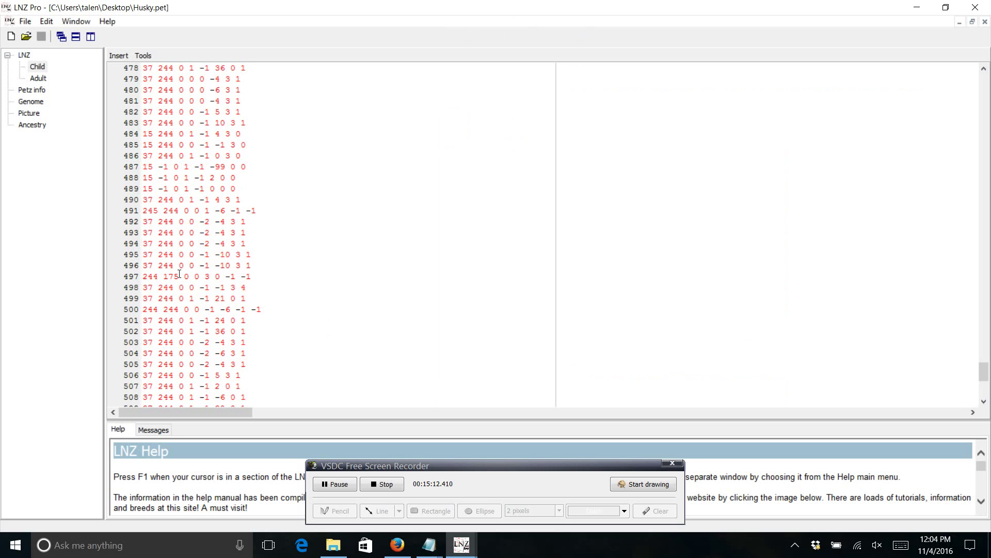
left_click_drag(178, 272, 142, 278)
scroll(172, 312, "down", 1)
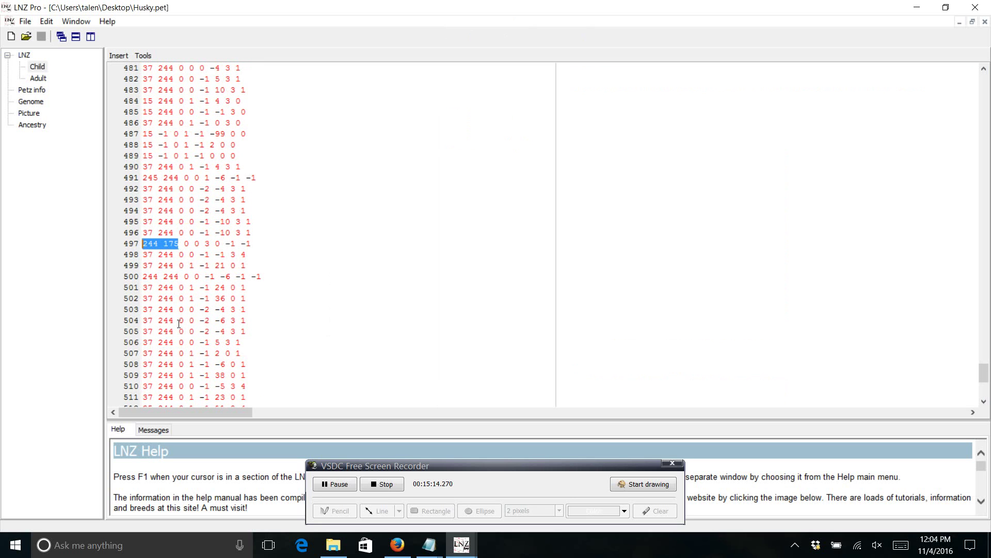
scroll(179, 324, "down", 2)
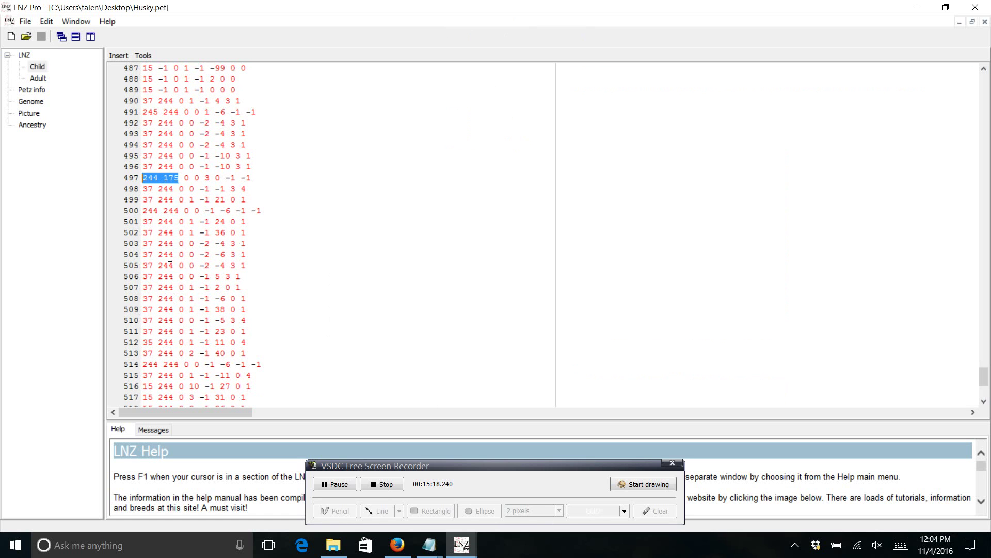
scroll(172, 355, "down", 3)
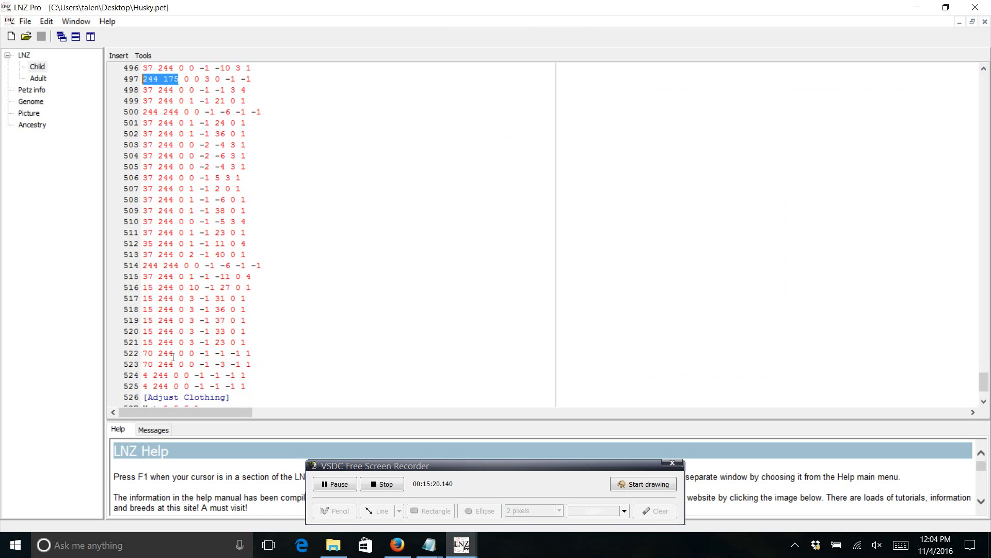
scroll(172, 361, "up", 5)
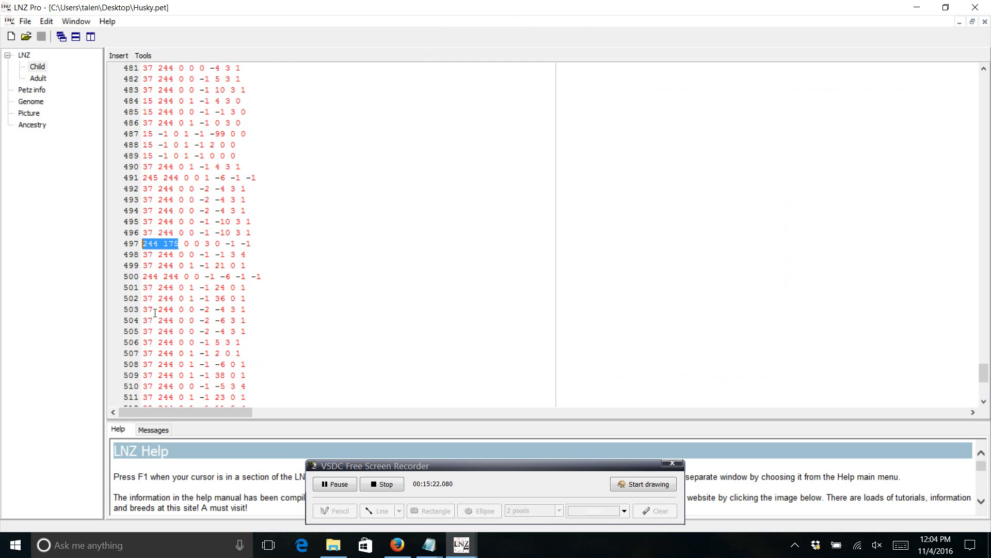
scroll(163, 187, "up", 1)
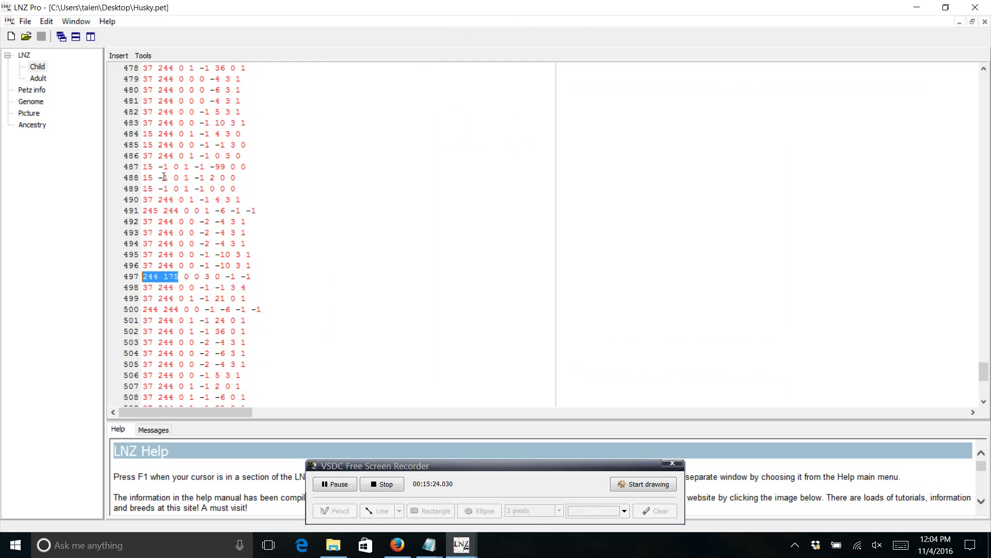
scroll(168, 176, "up", 1)
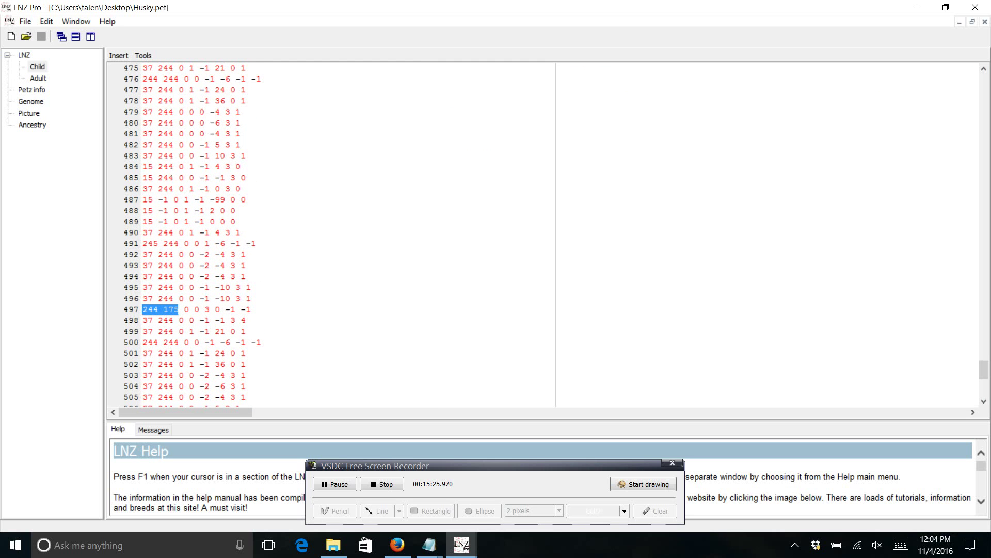
scroll(173, 175, "up", 1)
scroll(172, 172, "up", 1)
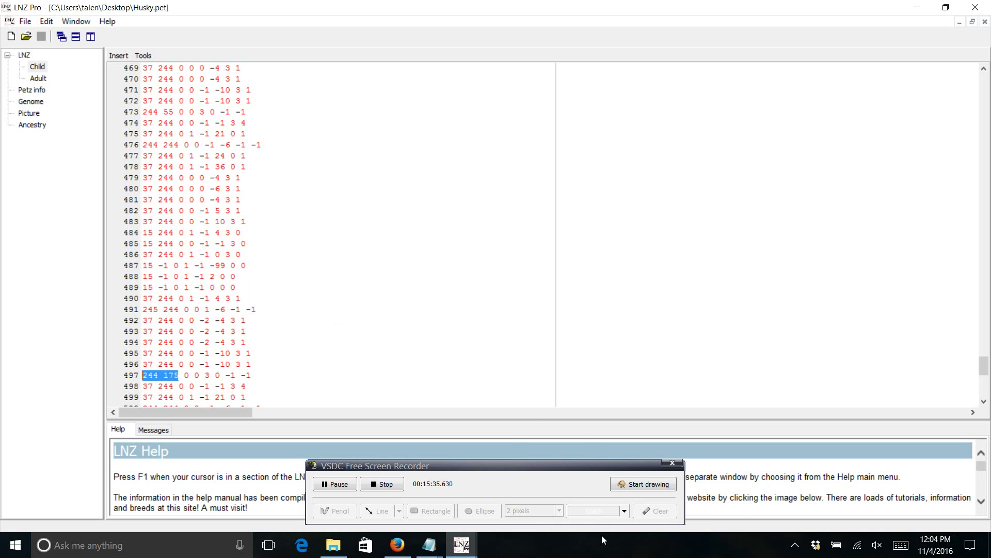
mouse_move(469, 548)
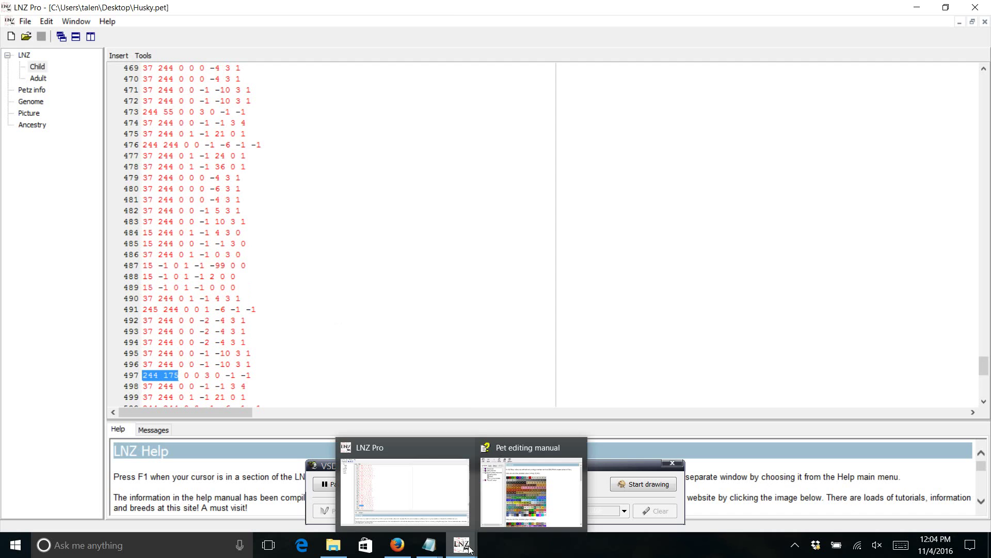
- Check the colour chart, replace eye colour 55 on line 473 with 152, and save Husky.pet
left_click(537, 491)
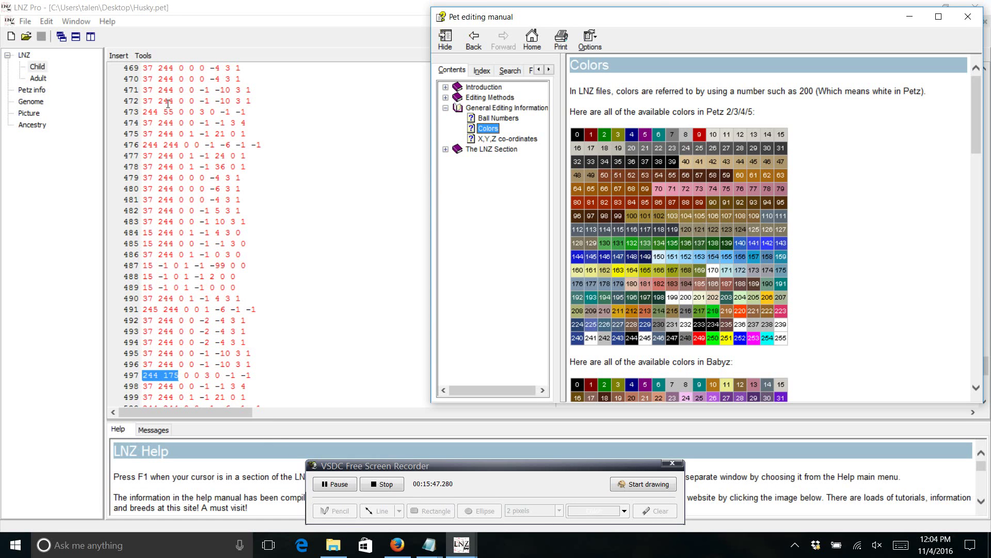
left_click(175, 376)
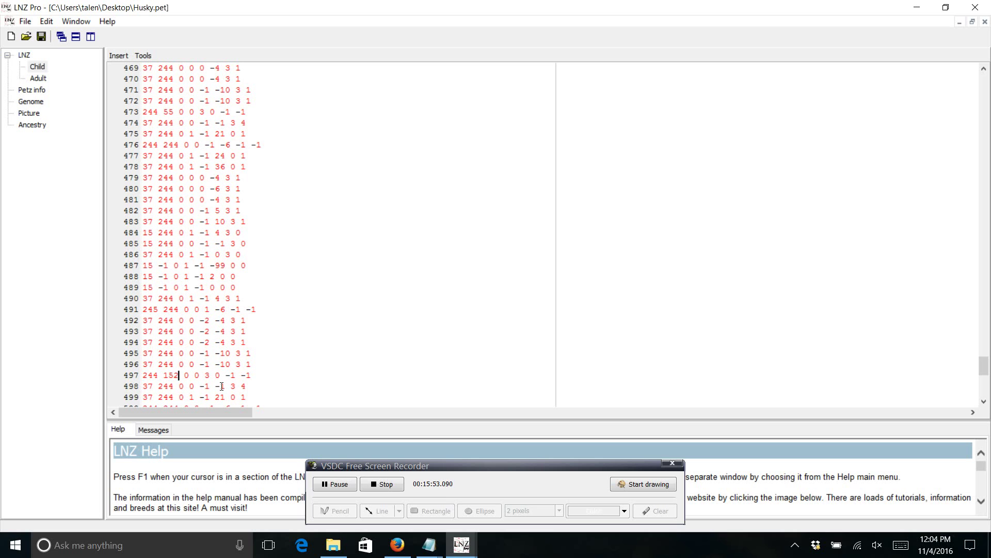
left_click(173, 111)
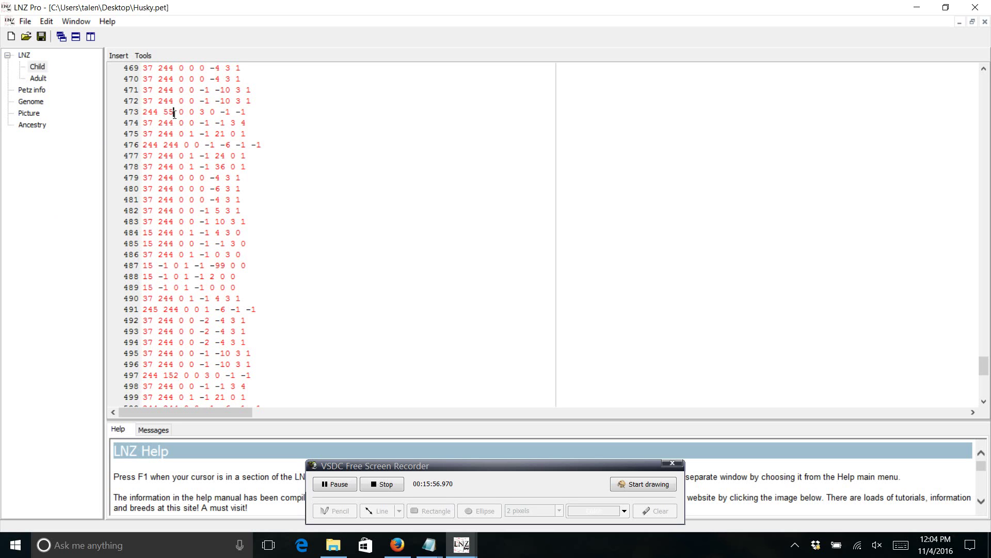
key("BackSpace")
key("BackSpace")
type("152")
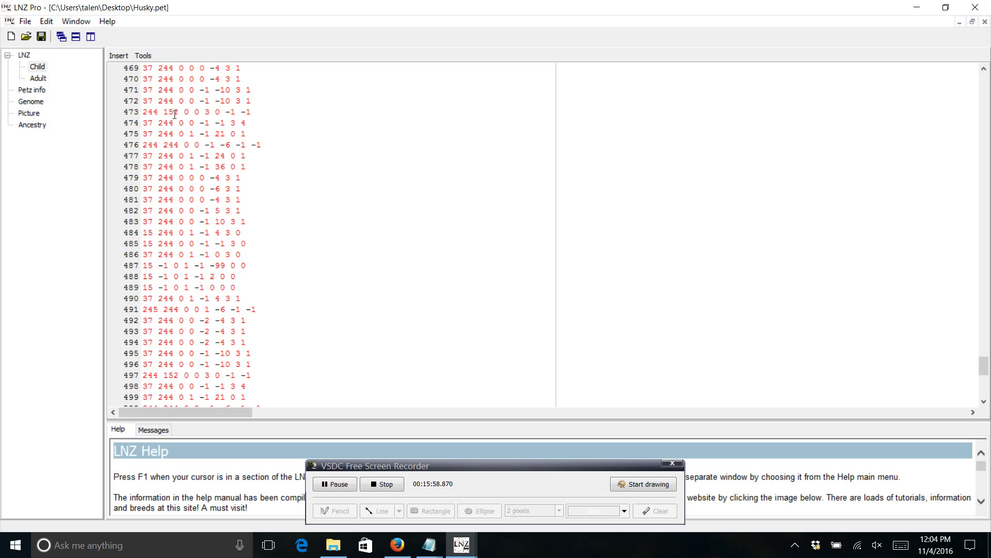
left_click(42, 37)
- In the Adult section, change the eye colours on lines 473 and 497 to 152
left_click(37, 79)
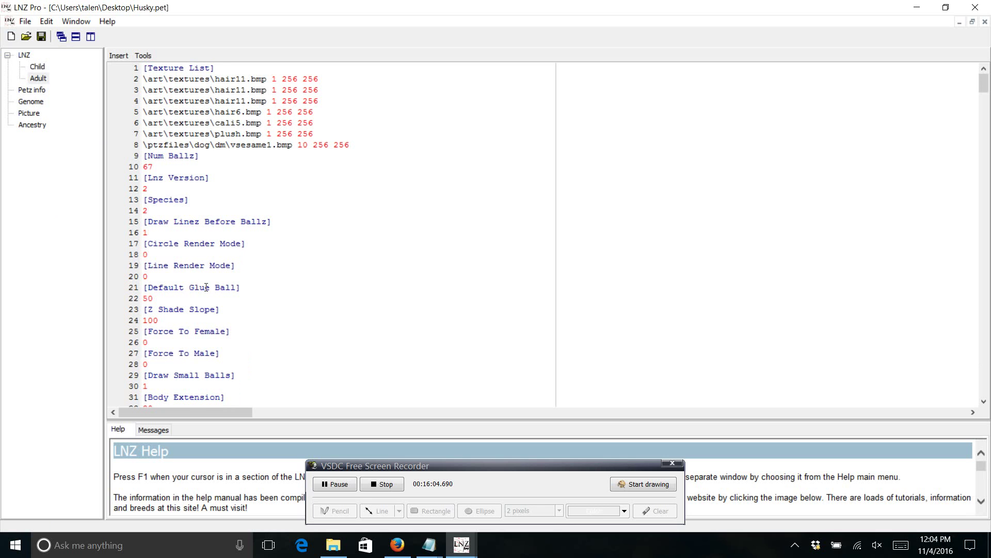
scroll(206, 287, "down", 20)
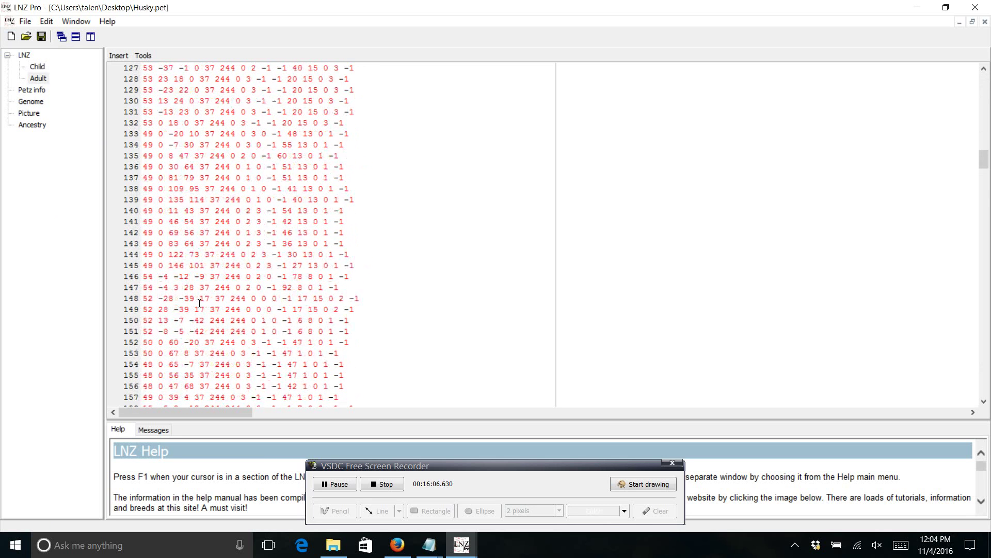
scroll(200, 303, "down", 20)
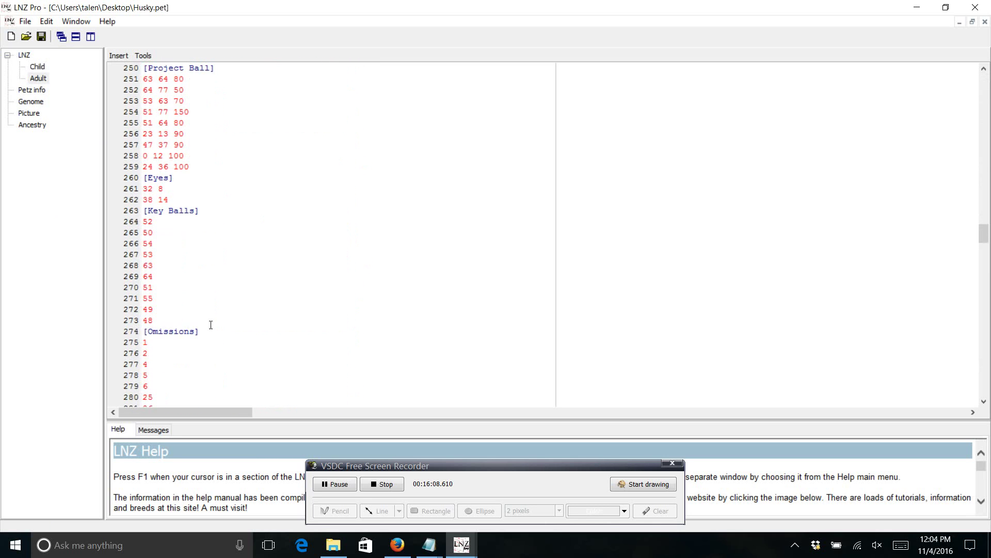
scroll(211, 324, "down", 20)
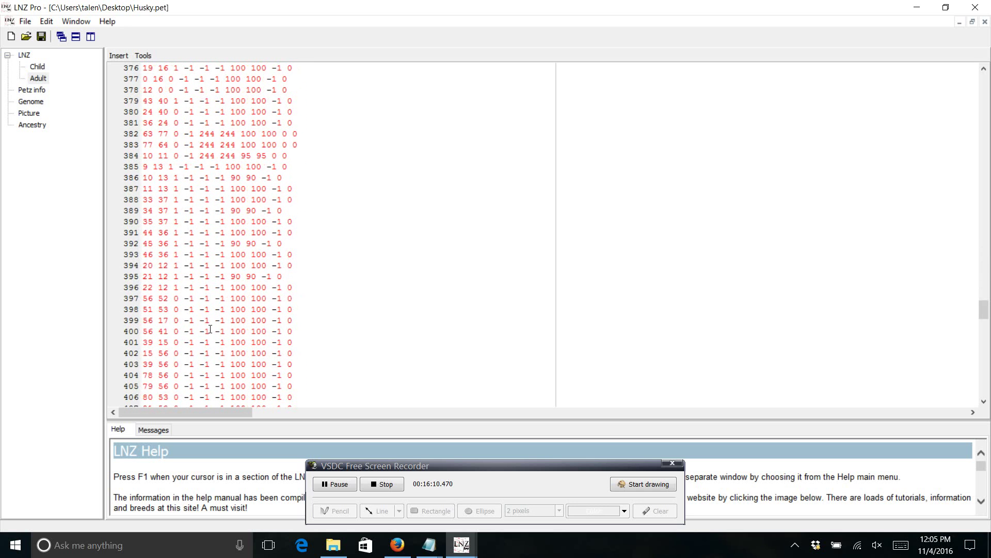
scroll(210, 329, "down", 20)
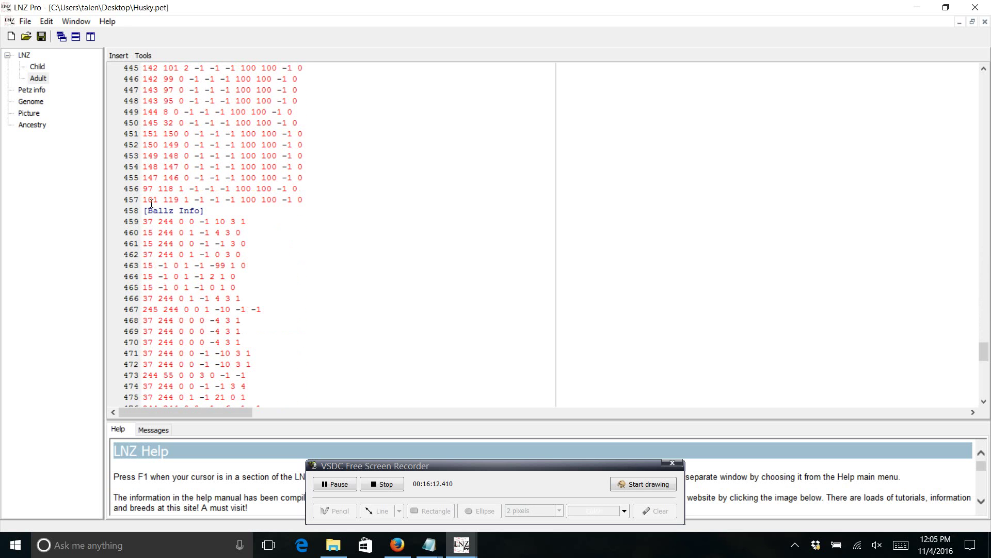
scroll(166, 227, "down", 3)
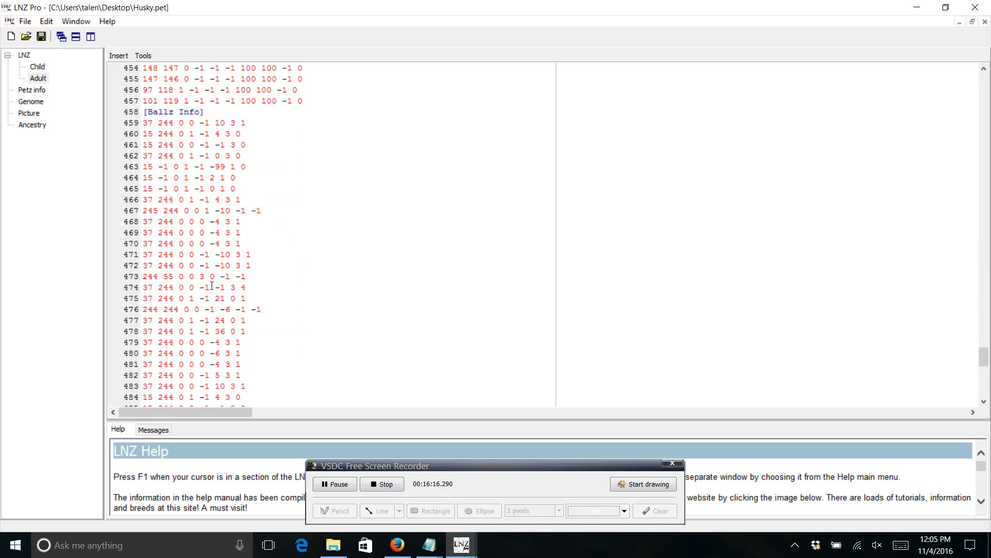
key("BackSpace")
key("BackSpace")
type("152")
scroll(212, 286, "down", 4)
scroll(187, 343, "down", 2)
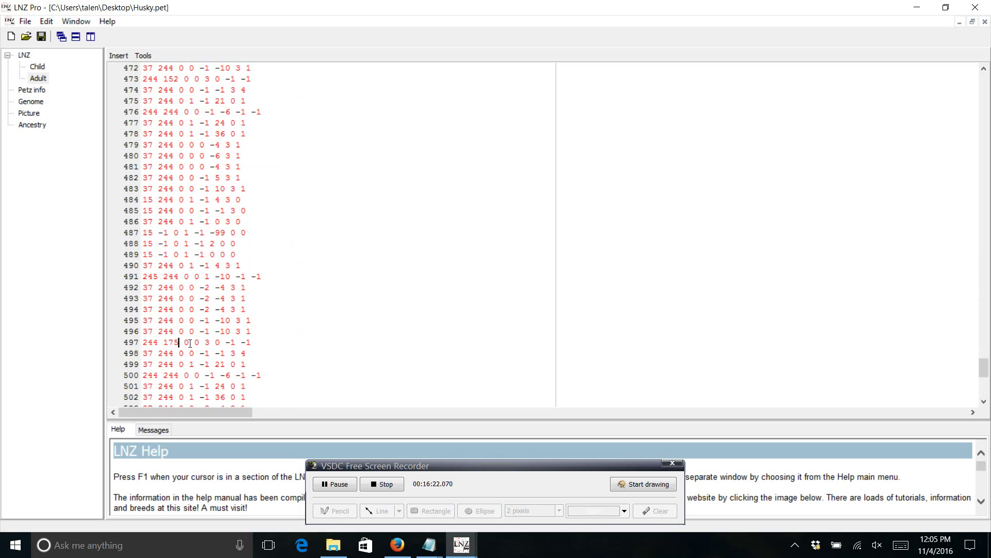
type("52")
- Save Husky.pet, close the document, and quit LNZ Pro
left_click(41, 36)
left_click(985, 22)
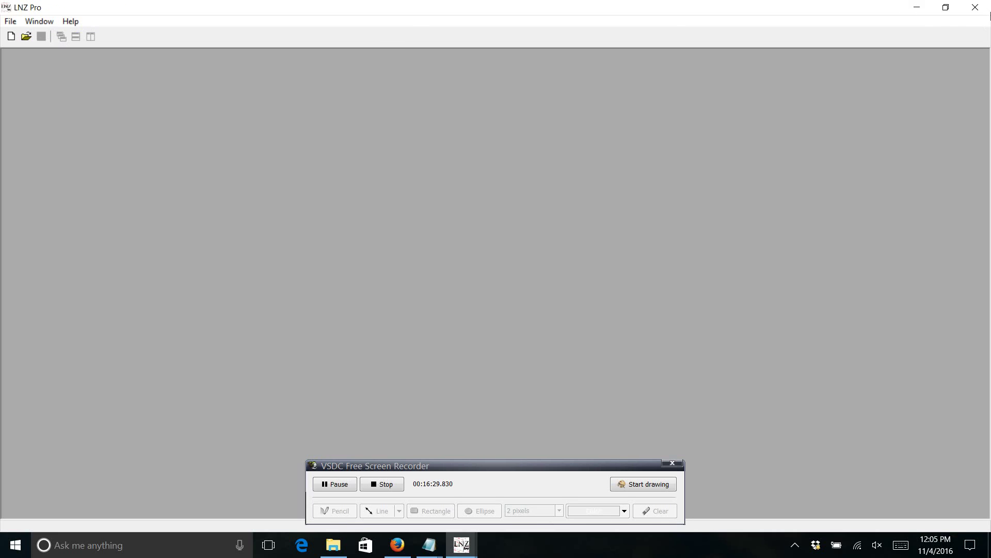
left_click(980, 9)
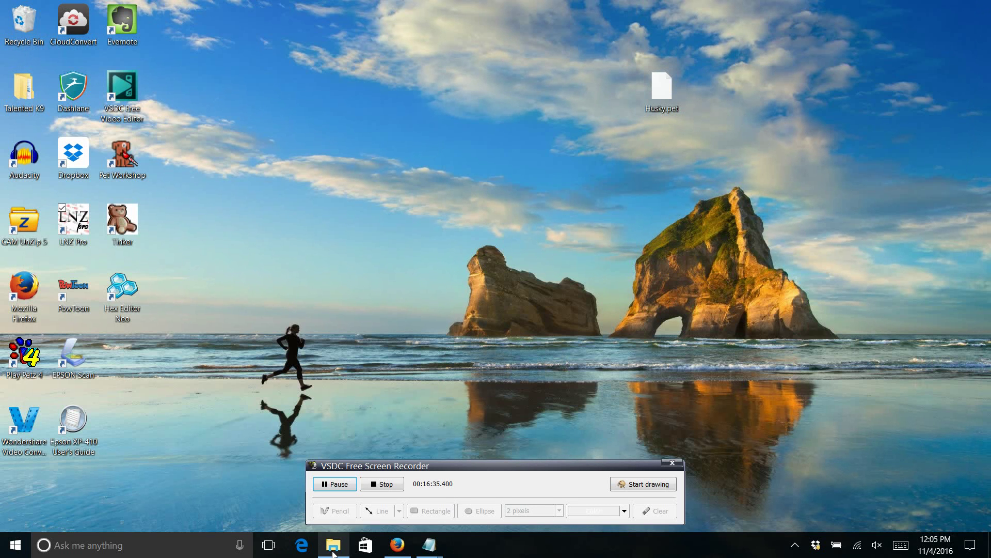
- Cut Husky.pet from the desktop, paste it into the Adopted Petz folder, then launch Petz 4
right_click(667, 82)
left_click(509, 317)
left_click(333, 544)
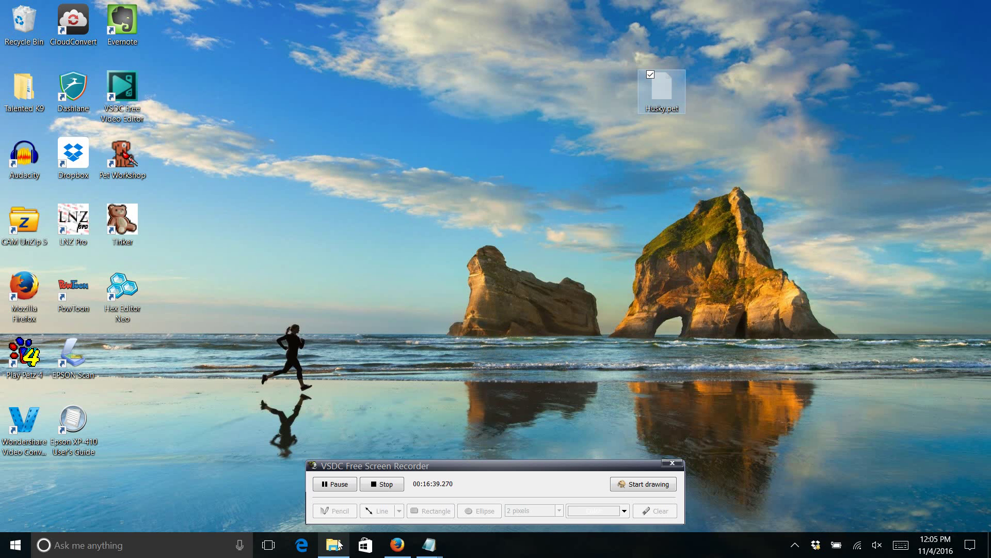
right_click(205, 280)
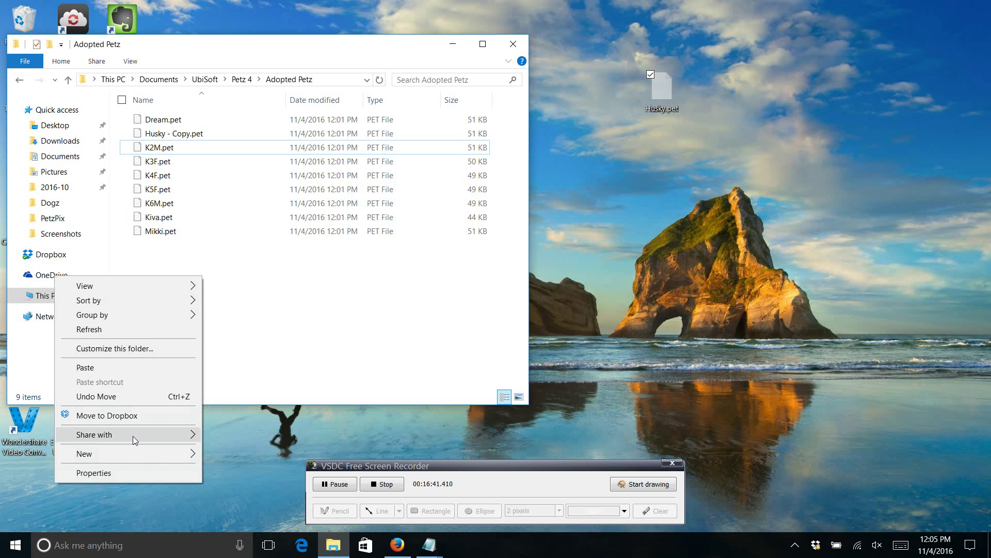
left_click(113, 365)
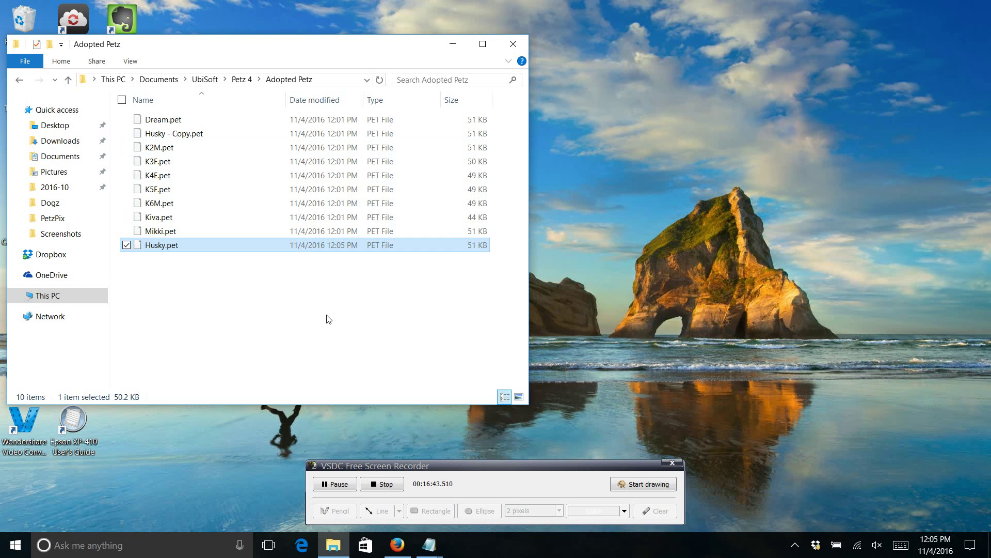
left_click(447, 42)
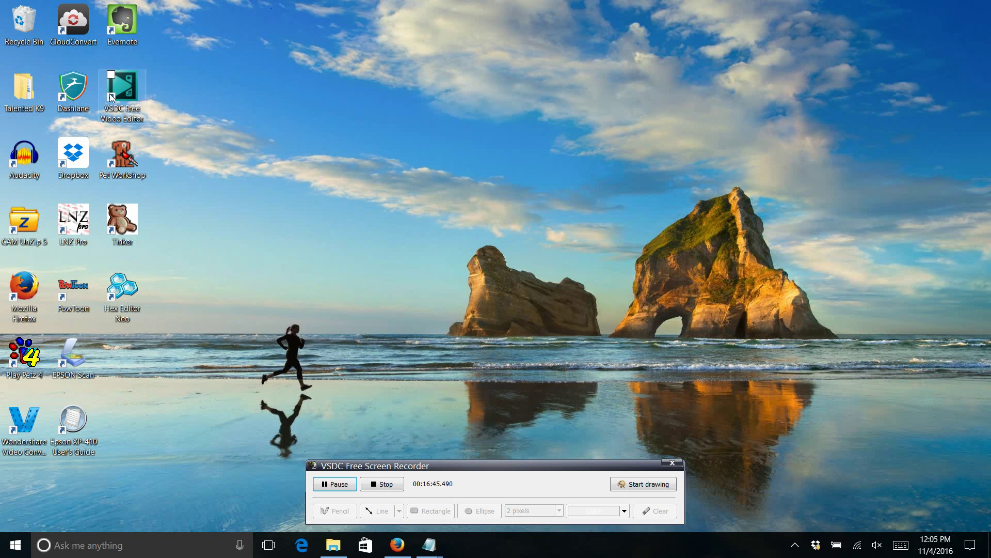
double_click(24, 354)
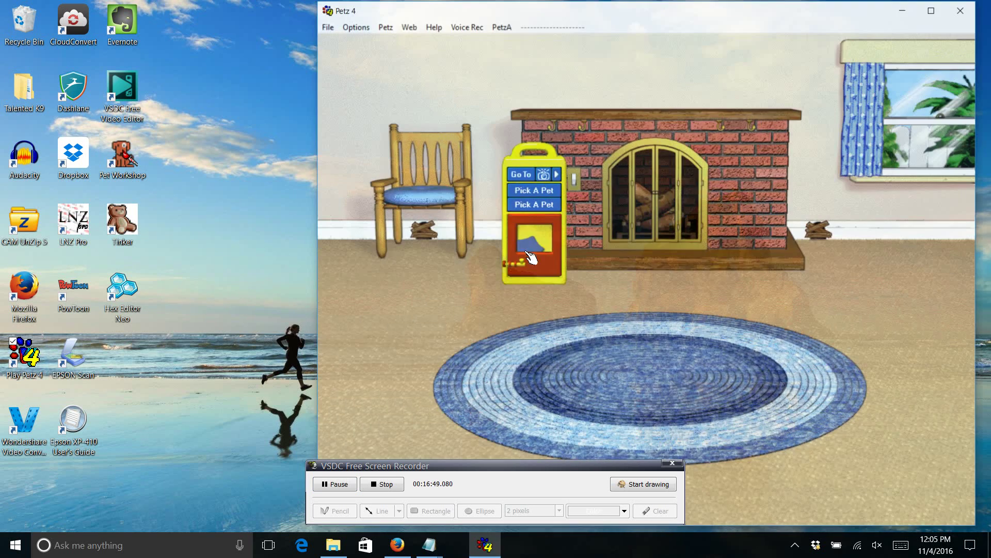
- Use Pick A Pet twice to bring out Husky, then Mikki, both Siberian Huskies
left_click(552, 191)
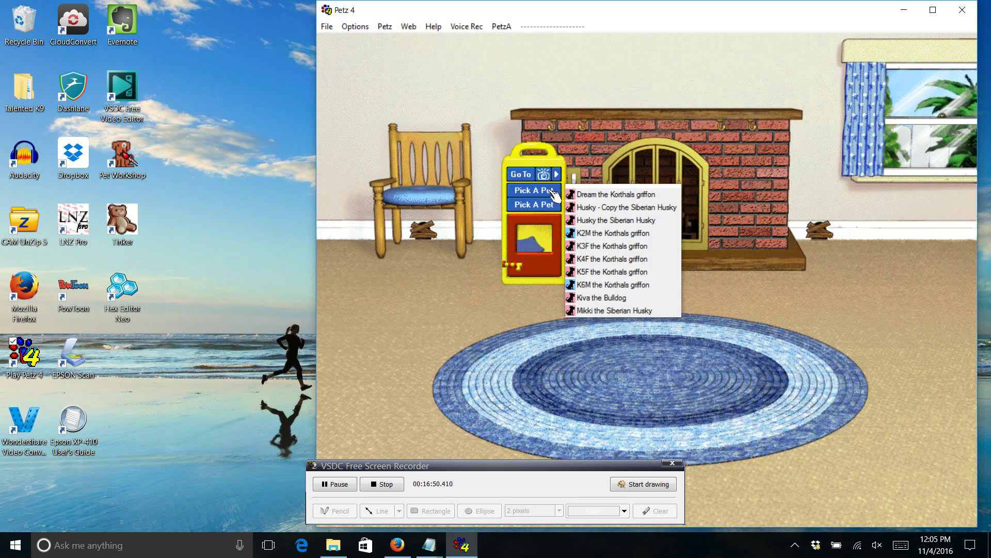
left_click(616, 272)
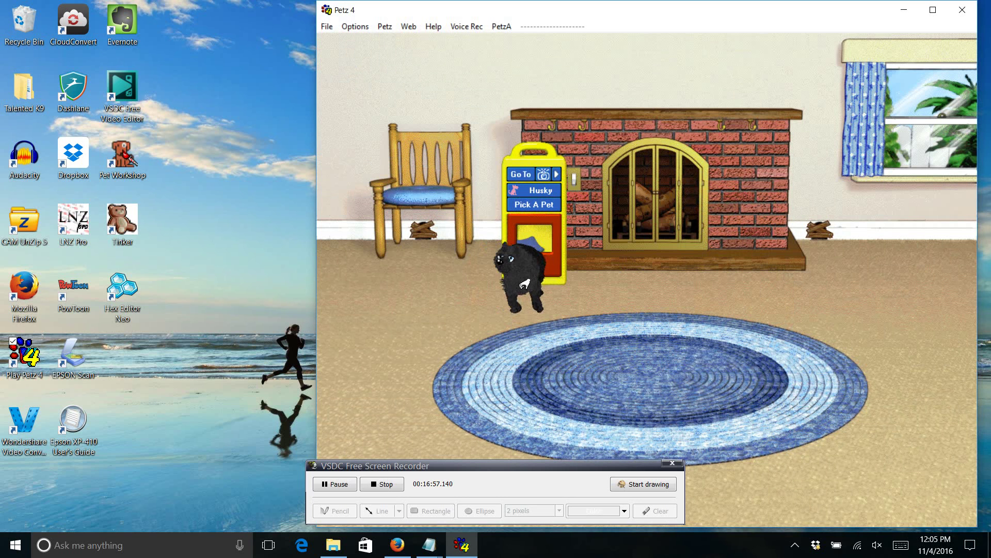
left_click(548, 212)
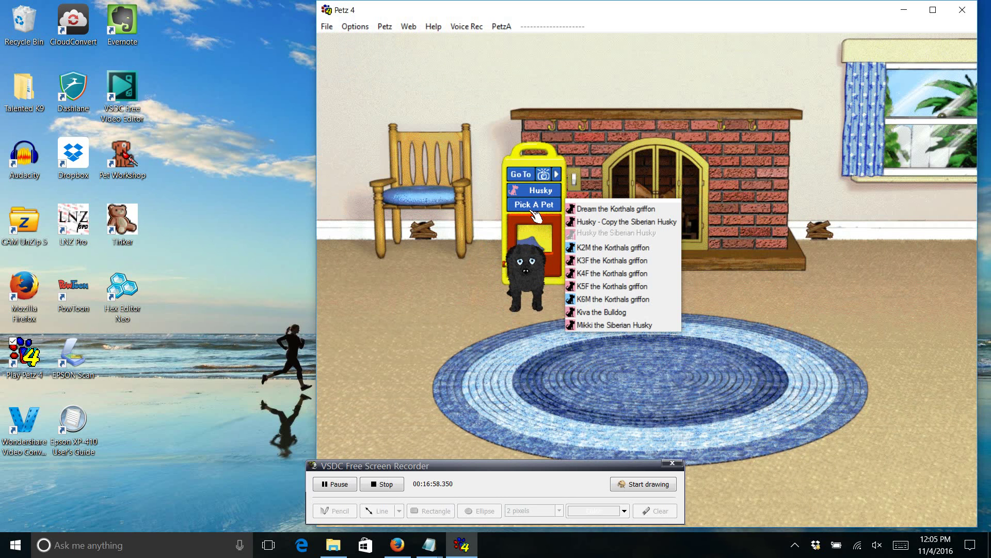
left_click(599, 328)
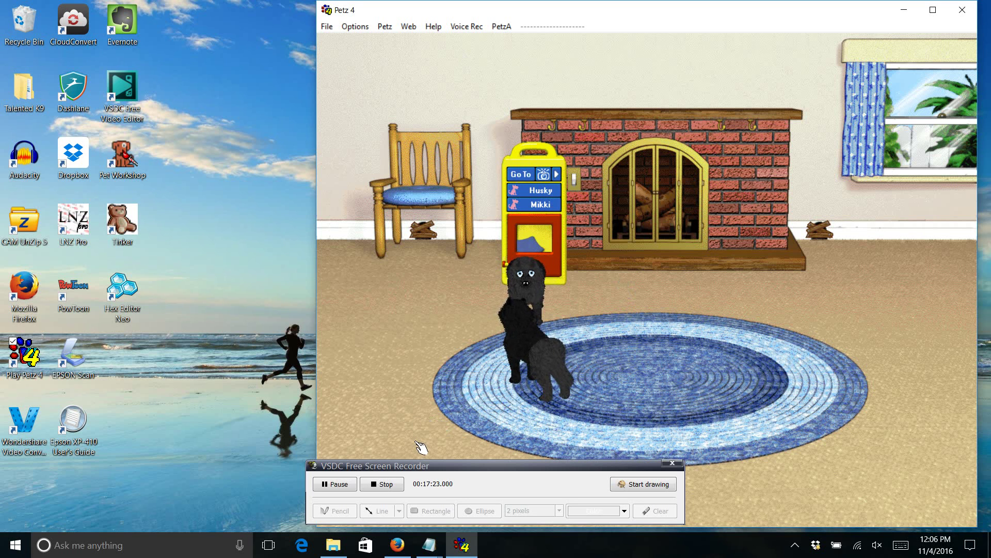
left_click(395, 485)
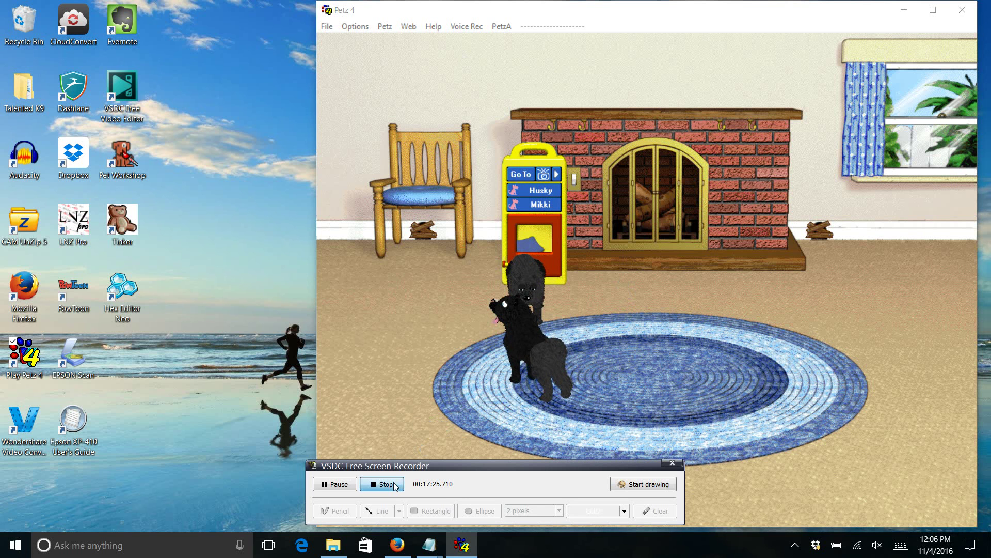